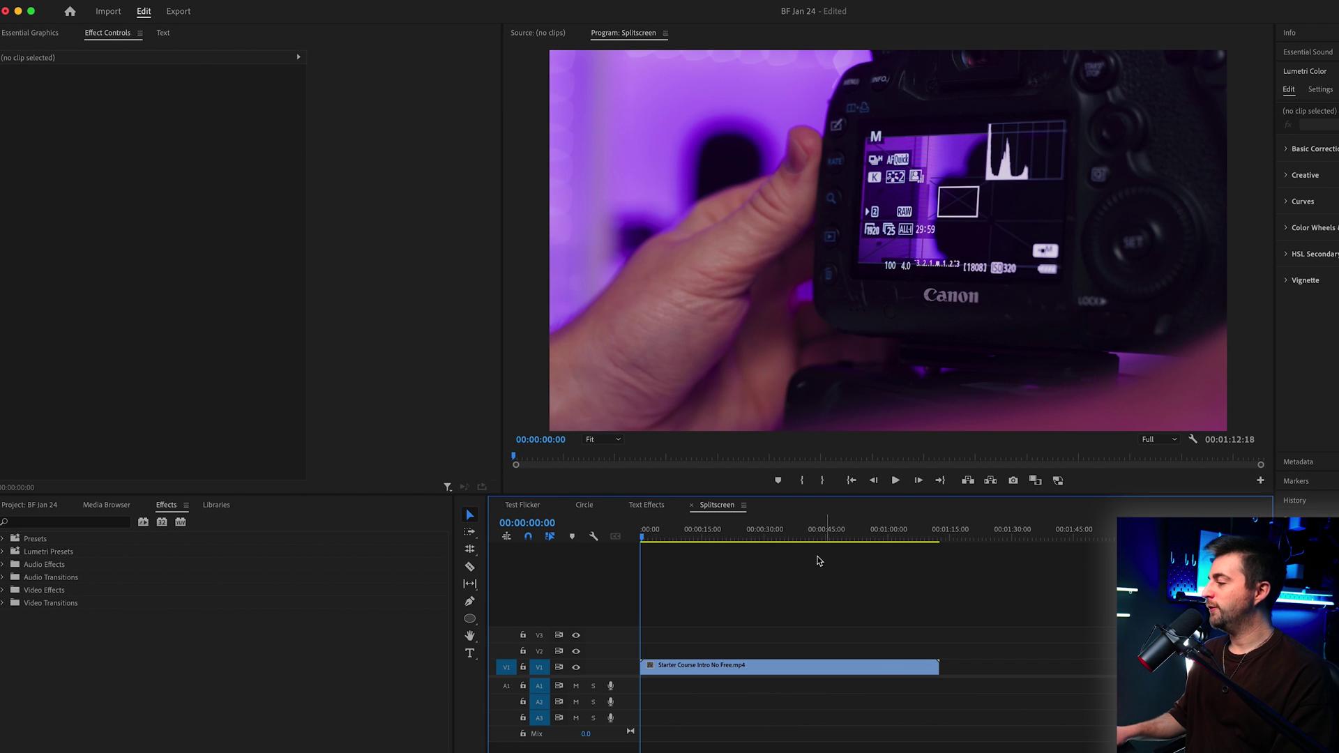
Copy the Starter Course Intro No Free.mp4 clip on V1 and zoom the timeline in on it
left_click(774, 530)
key("minus")
key("minus")
key("equal")
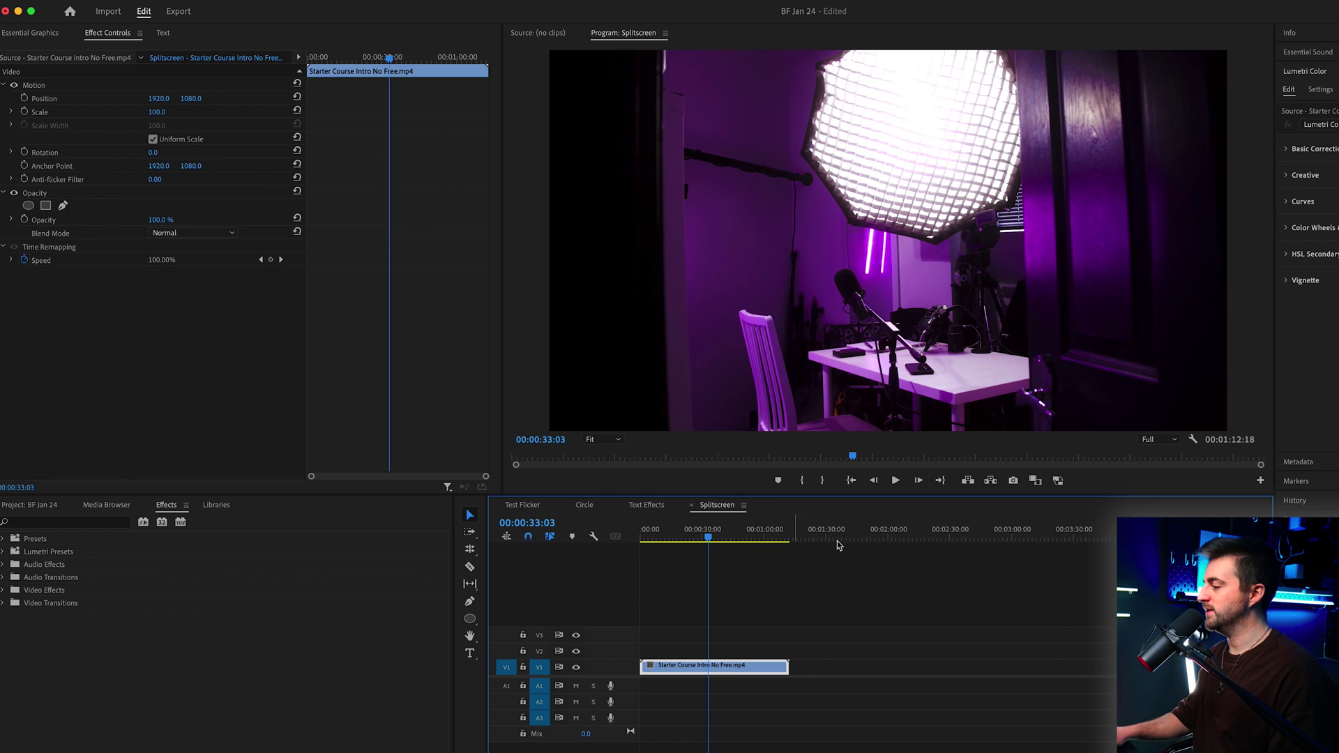
Paste copies of the intro clip after the original on V1 and fit all four in the timeline
left_click(813, 539)
key("ctrl+v")
key("ctrl+v")
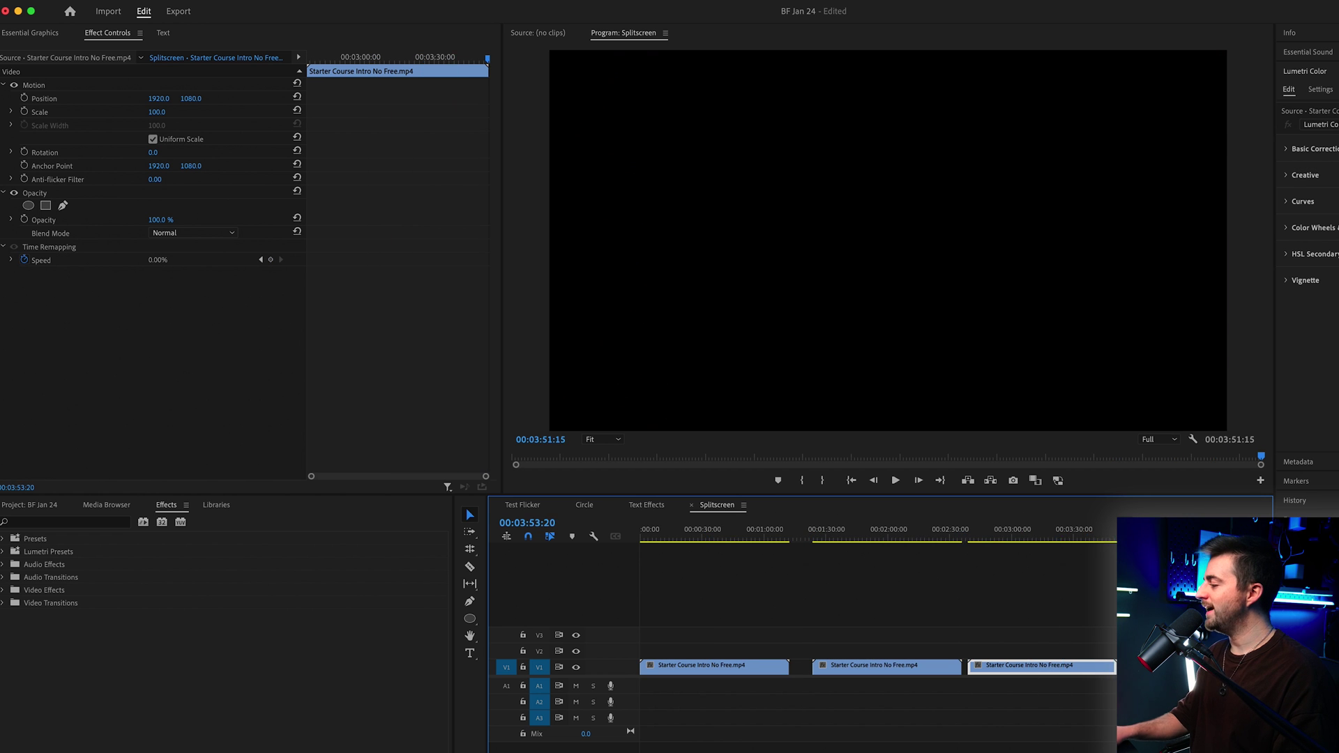
key("minus")
key("minus")
key("Home")
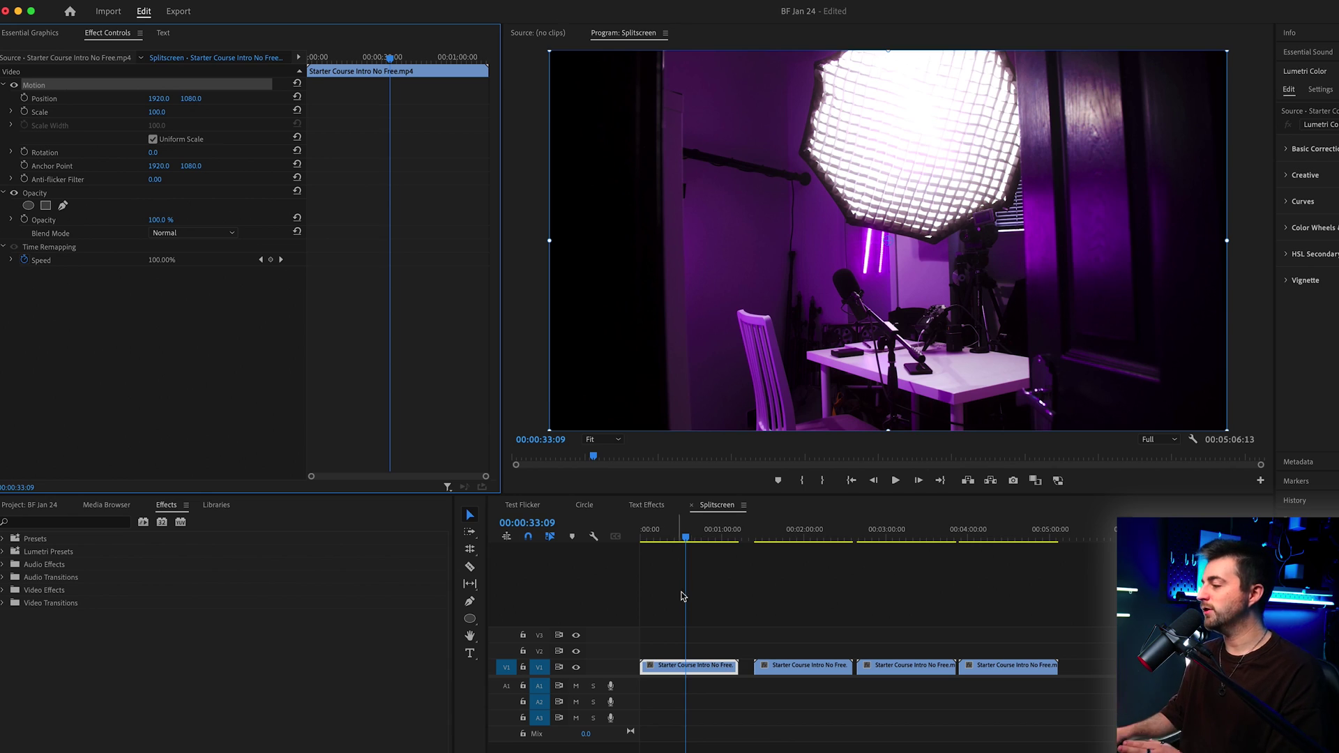
Nest the first two intro clips as Nested Sequence 02 and 03, keeping the default names
mouse_move(722, 537)
left_mouse_down()
mouse_move(799, 542)
mouse_move(696, 539)
left_mouse_up()
right_click(700, 667)
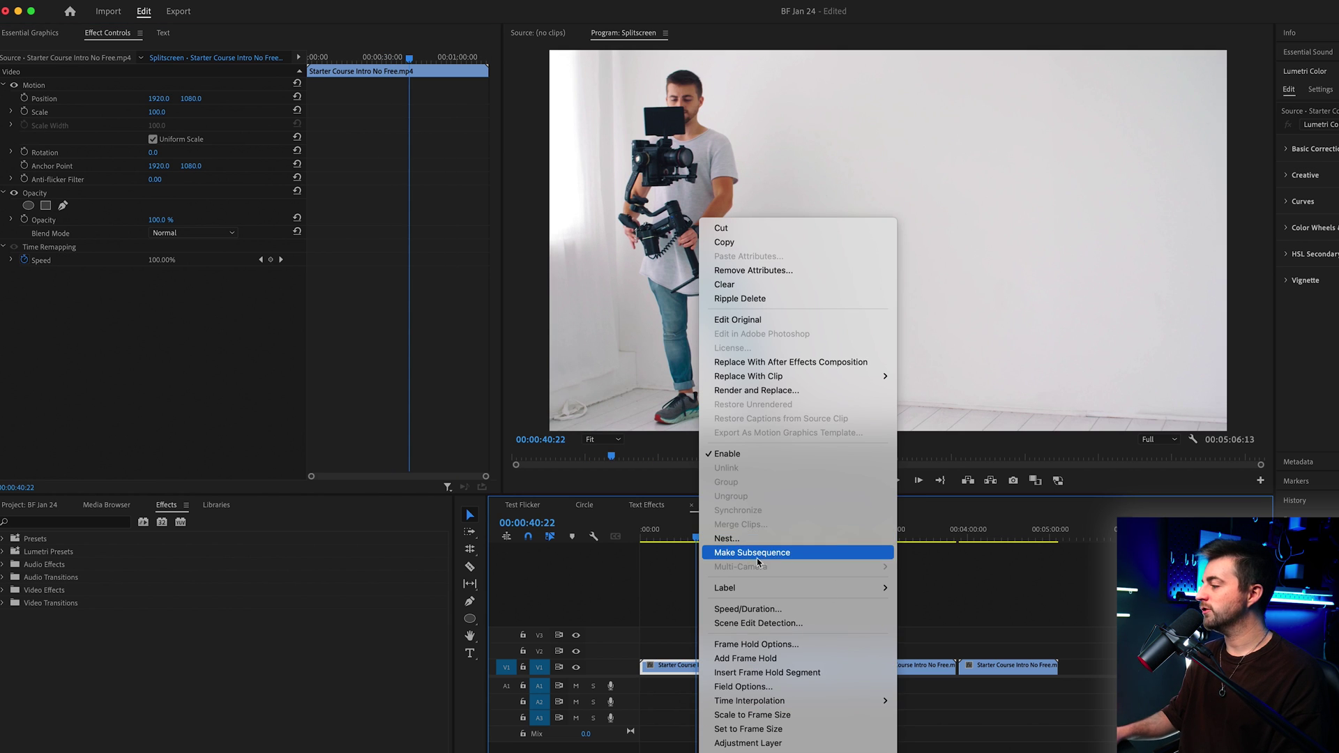
left_click(732, 539)
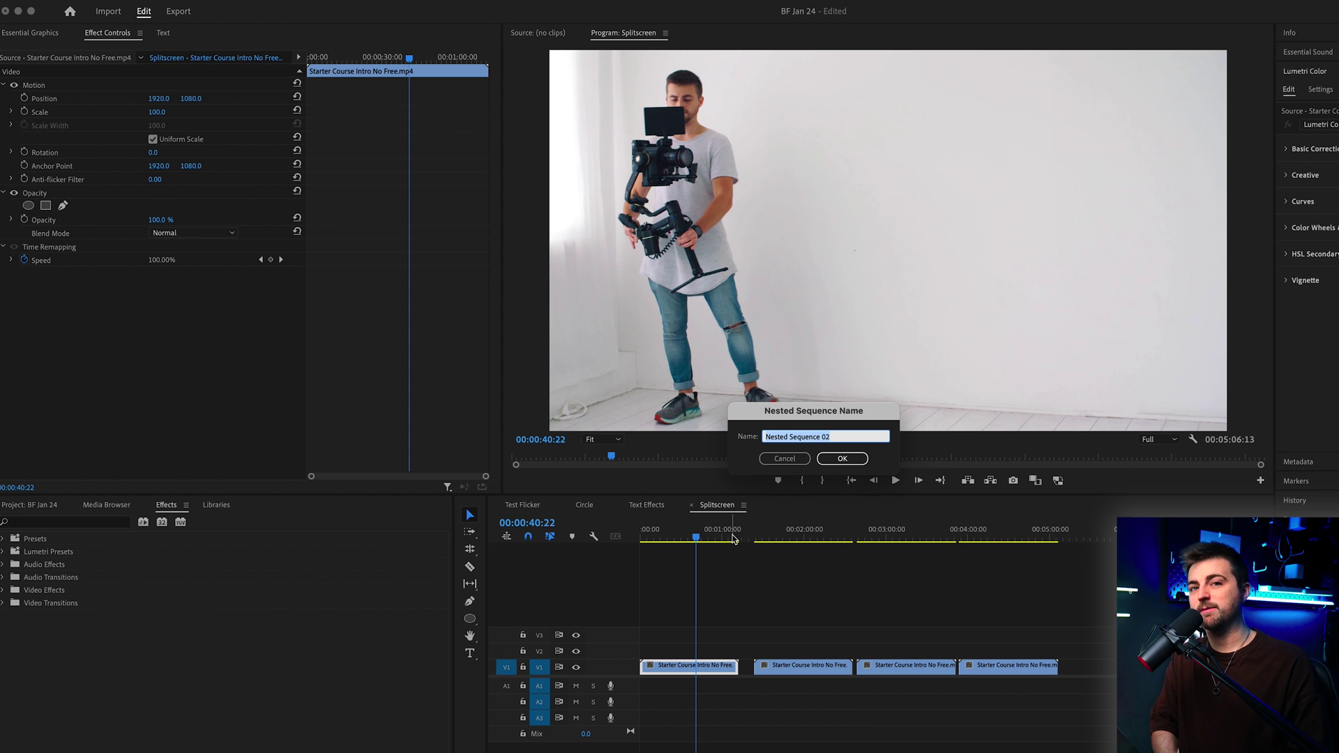
key("Return")
right_click(799, 669)
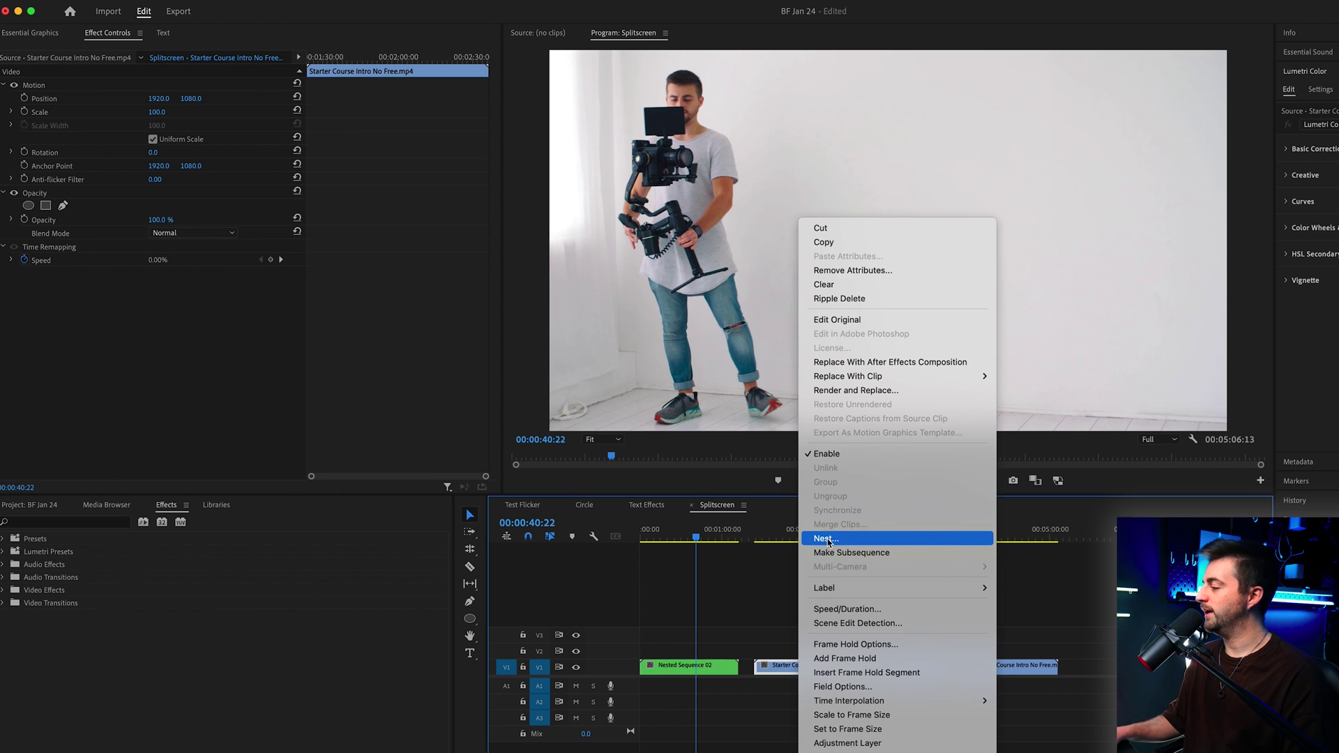
left_click(837, 538)
key("Return")
Nest the third and fourth clips as Nested Sequence 04 and 05
right_click(904, 675)
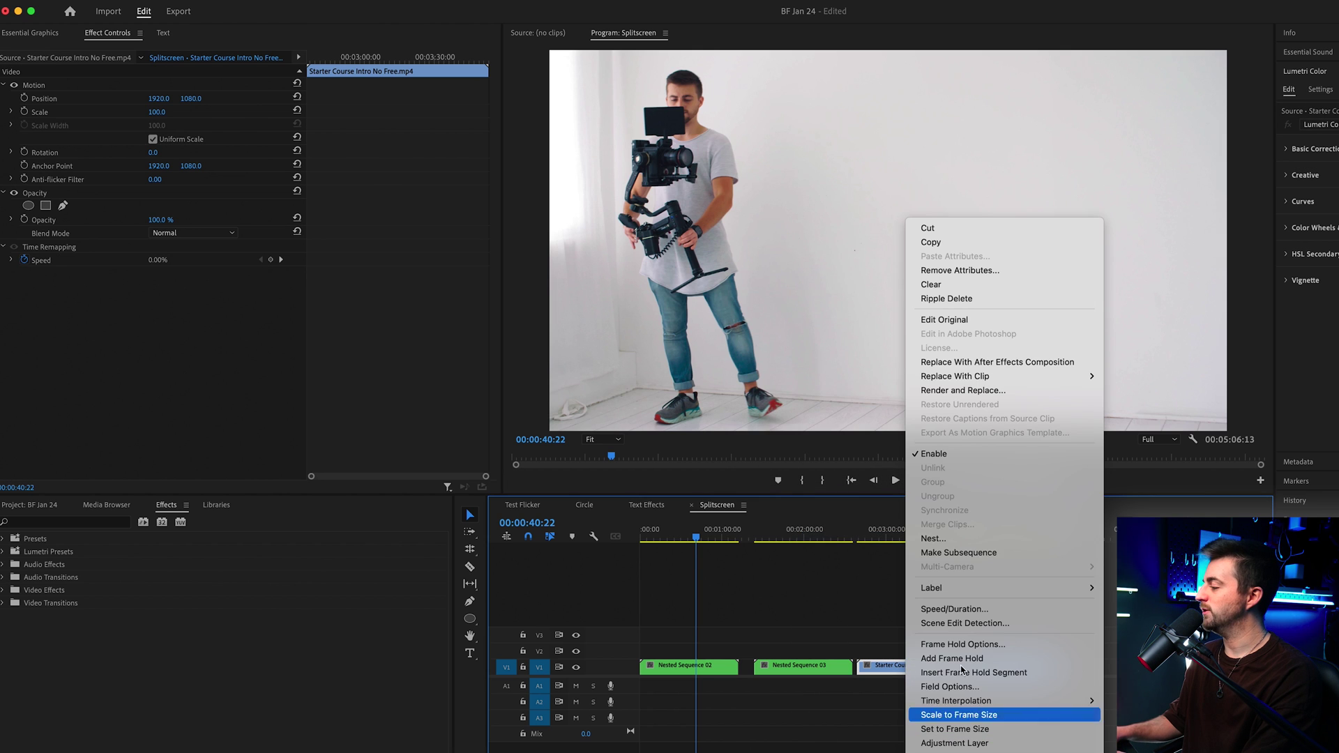
left_click(940, 538)
key("Return")
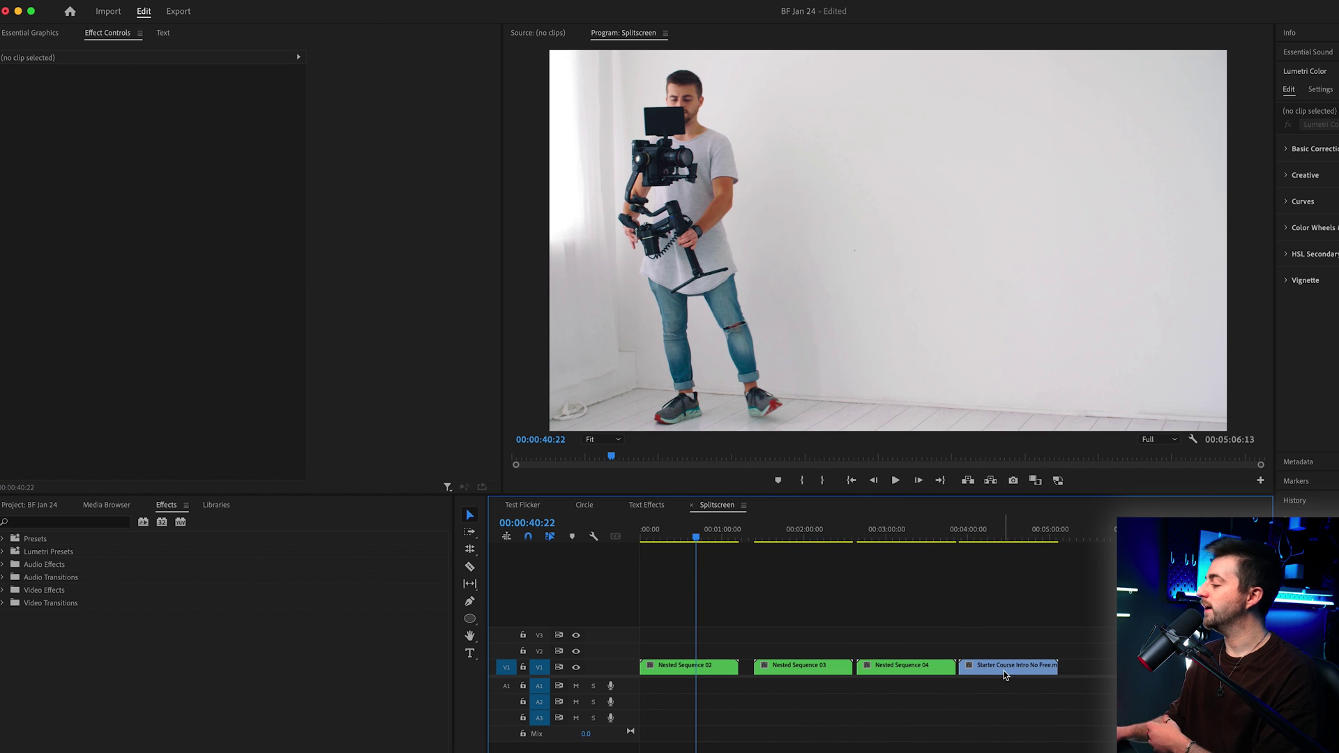
right_click(1006, 676)
left_click(1024, 537)
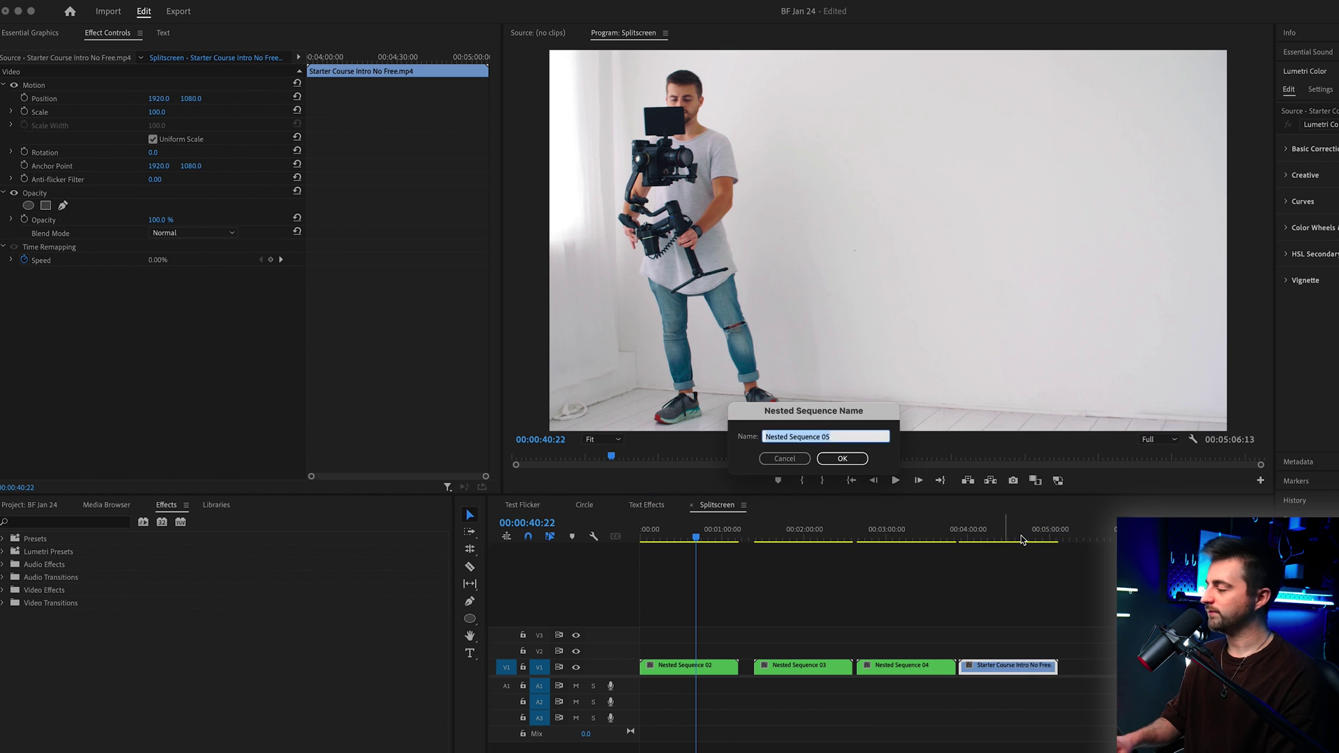
key("Return")
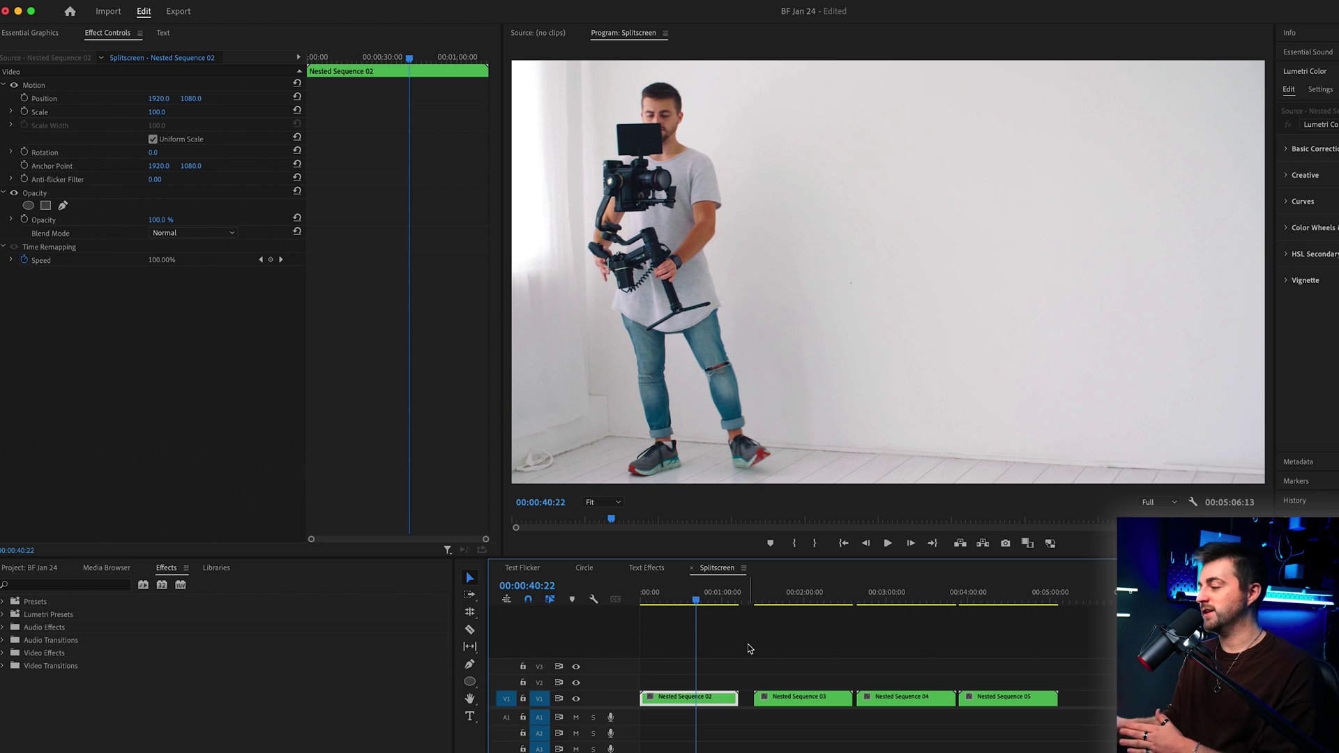
Stack Nested Sequences 03, 04 and 05 onto tracks V2, V3 and V4
left_click_drag(764, 694, 652, 681)
left_click_drag(900, 703, 683, 666)
left_click_drag(1010, 698, 671, 634)
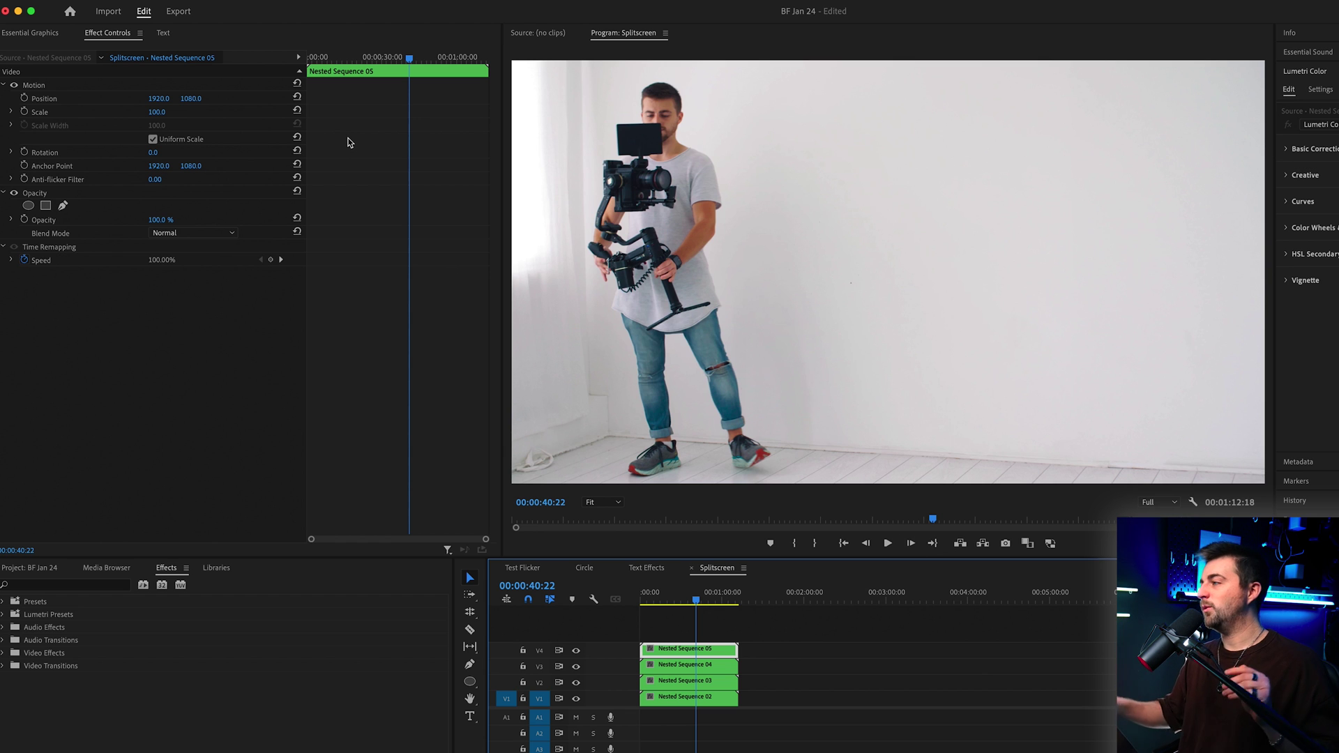
Scale Nested Sequence 05 to 50 and position it at 956, 546, hiding the lower tracks
left_click(159, 112)
type("50")
key("Return")
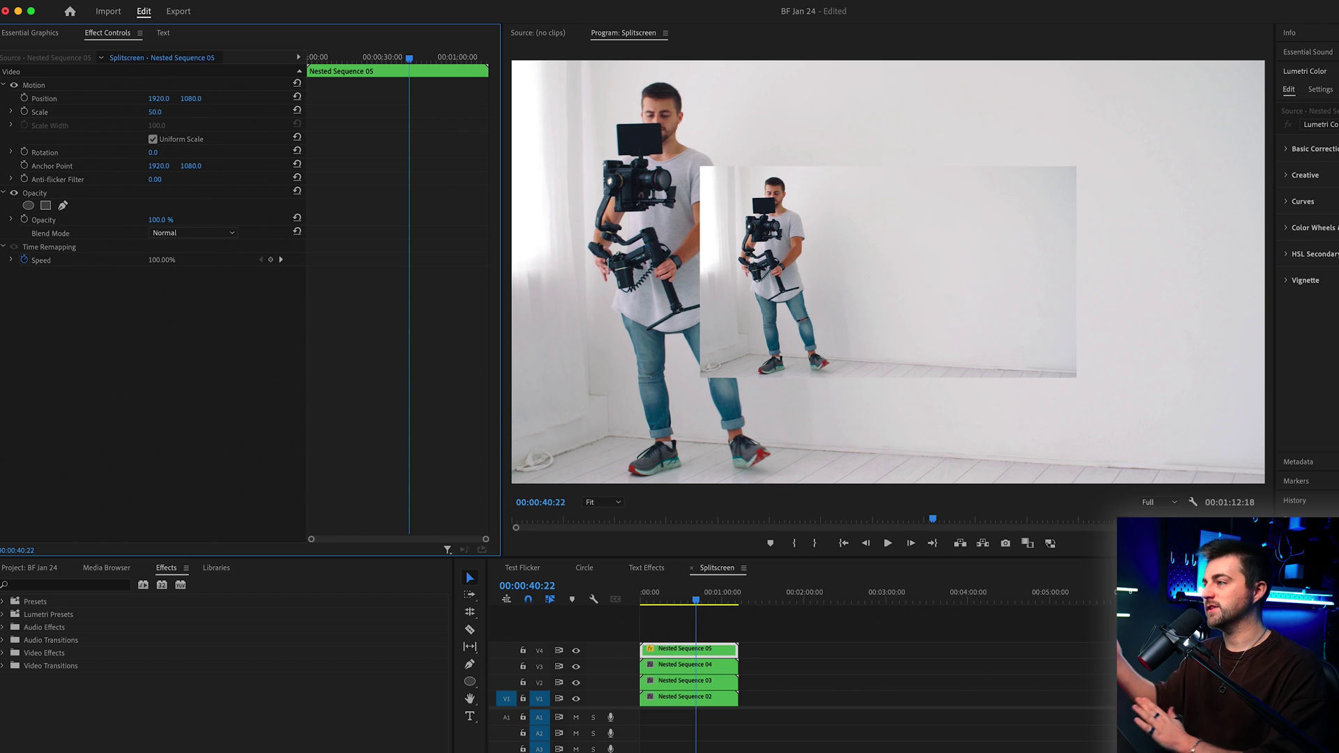
left_click_drag(162, 98, 131, 99)
left_click_drag(576, 666, 580, 703)
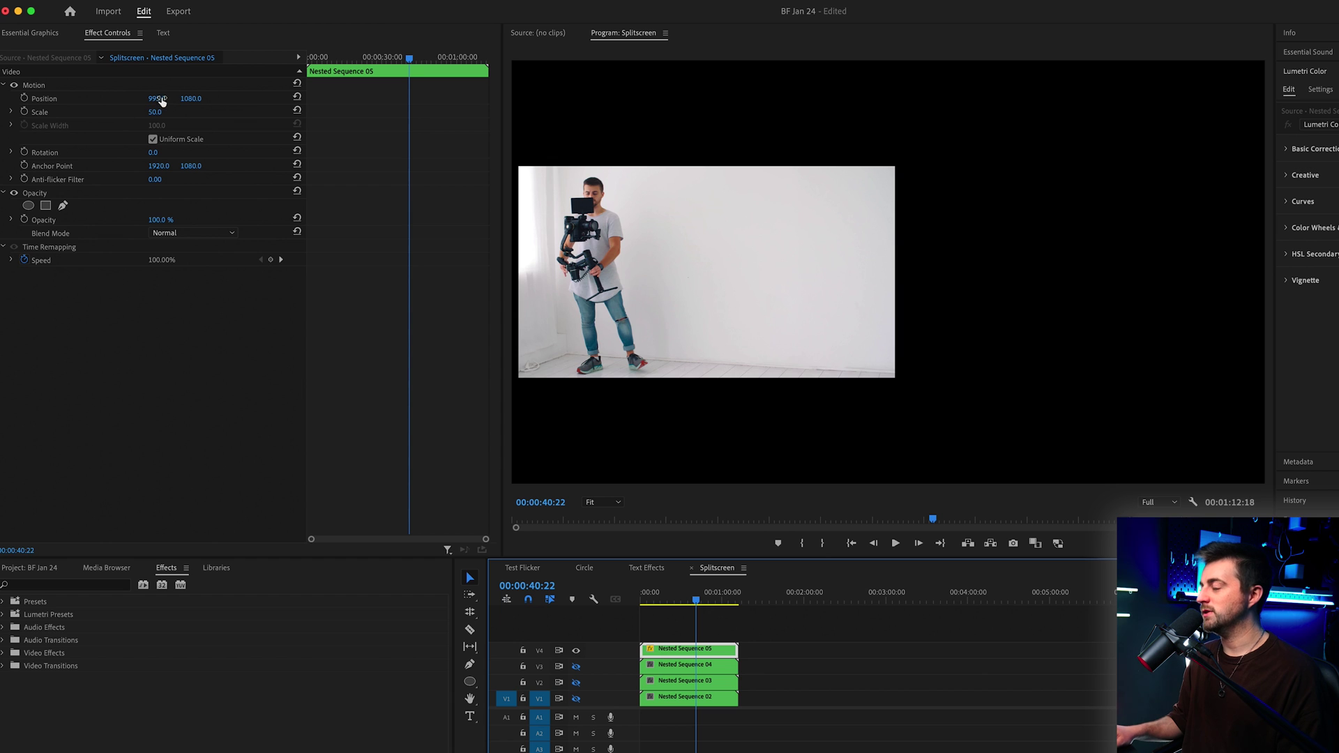
left_click_drag(159, 98, 96, 99)
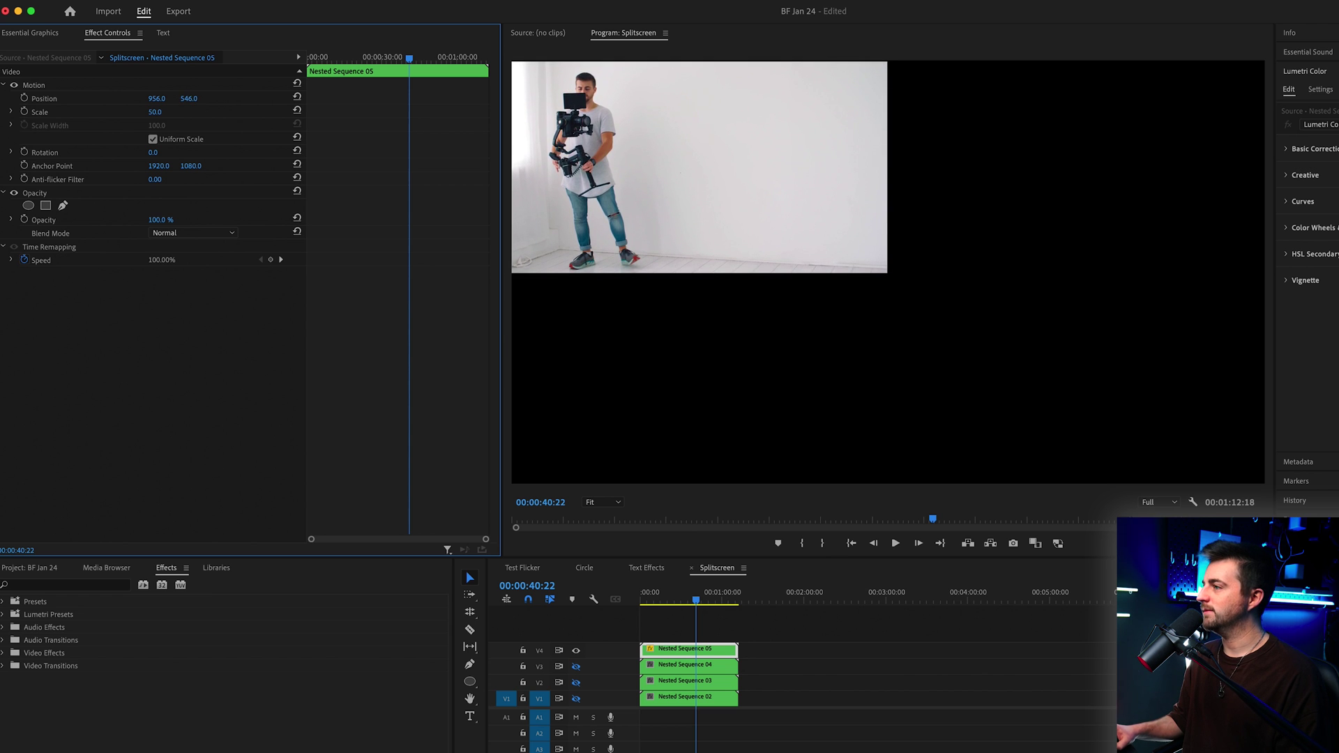
Paste the top-left clip's Motion settings onto Nested Sequence 04 and place it top-right at 2887, 546
right_click(44, 87)
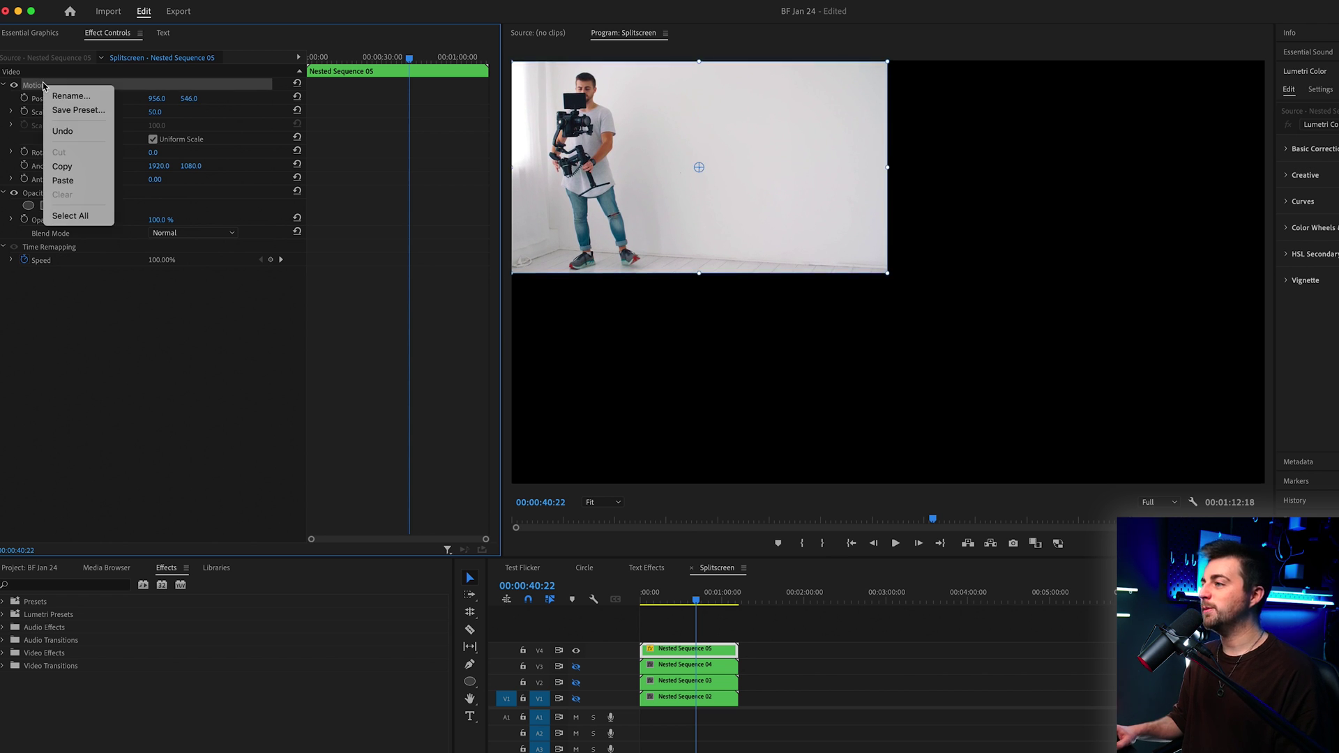
left_click(63, 167)
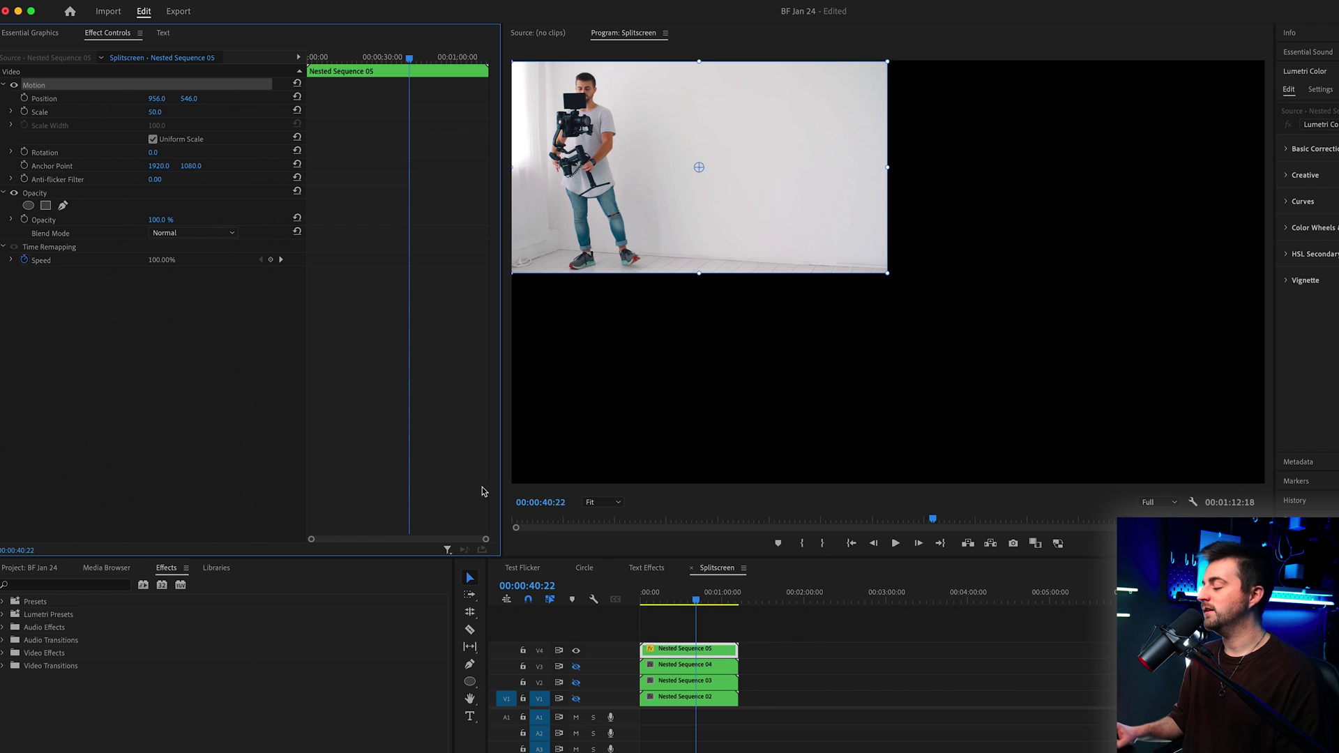
left_click(577, 668)
right_click(671, 669)
left_click(663, 671)
key("super+v")
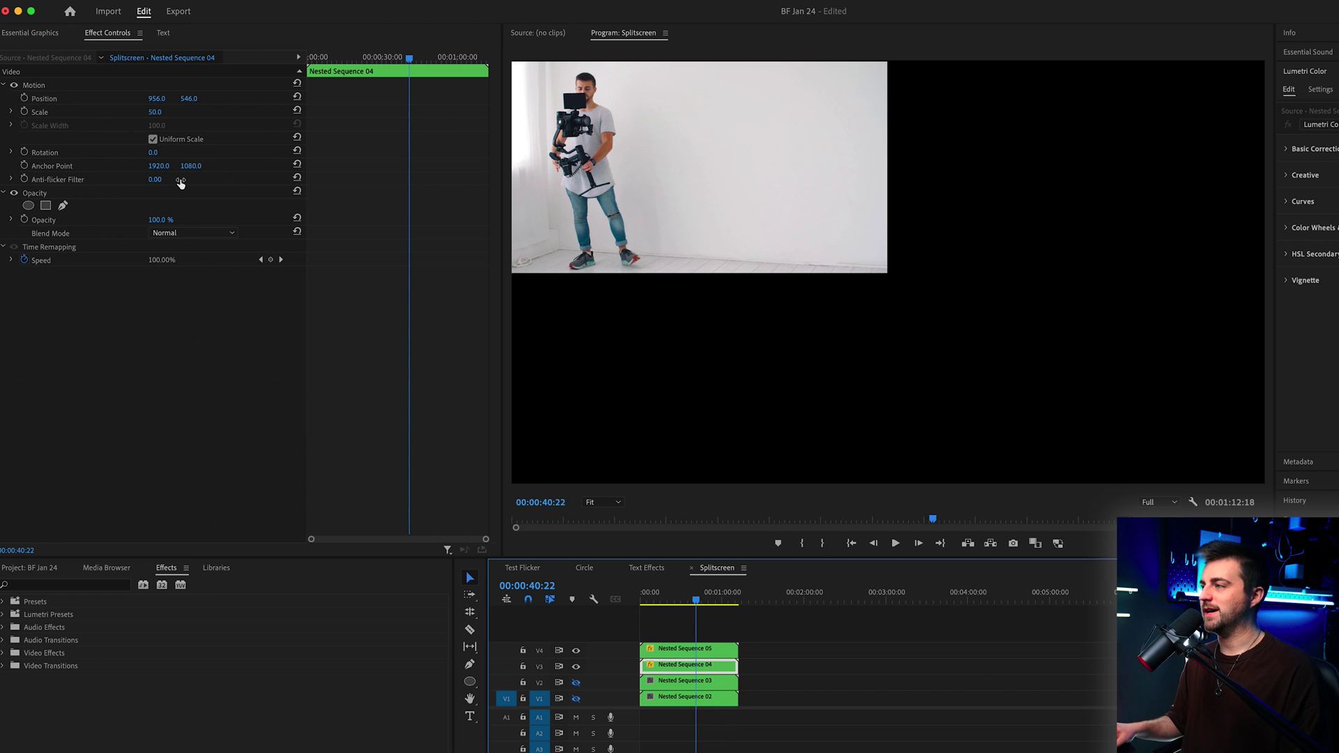
left_click_drag(155, 101, 523, 101)
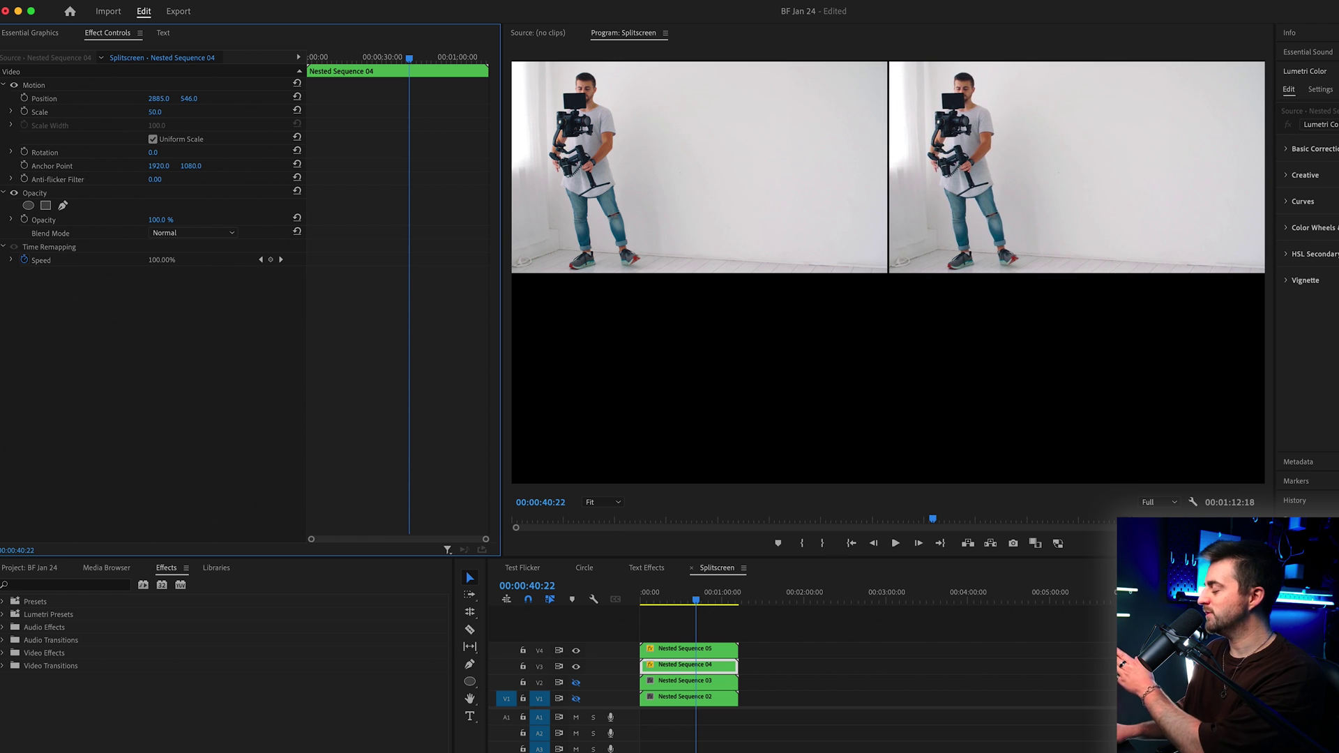
Paste Nested Sequence 04's Motion settings onto Nested Sequence 03 and place it bottom-right at 2887, 1635
right_click(40, 86)
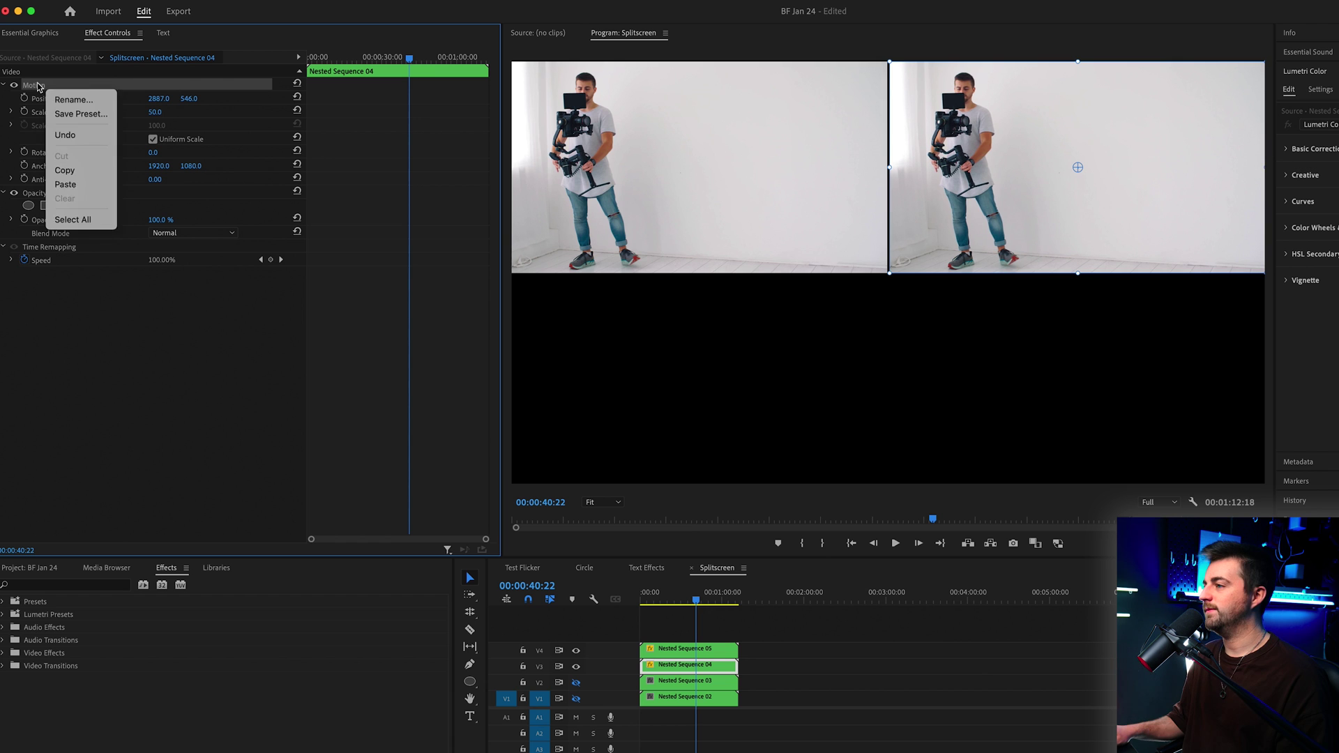
right_click(40, 86)
left_click(67, 171)
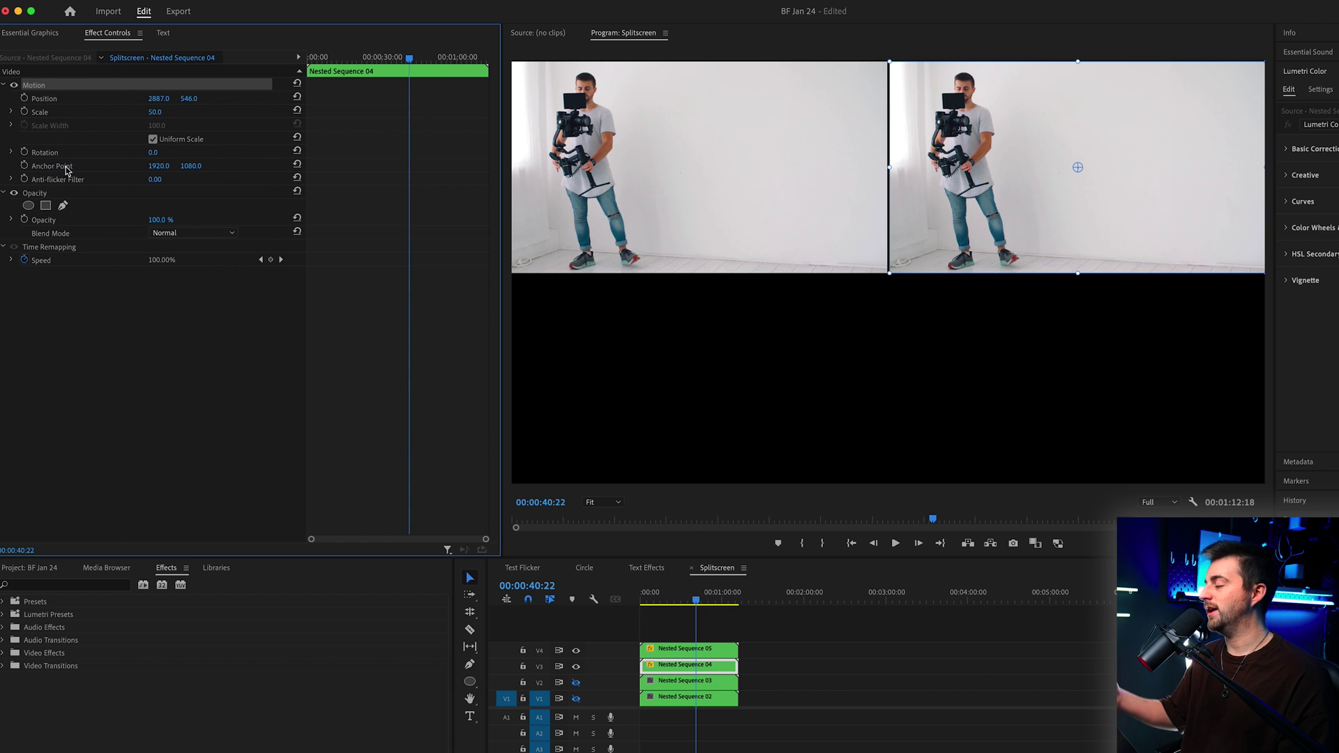
left_click(576, 683)
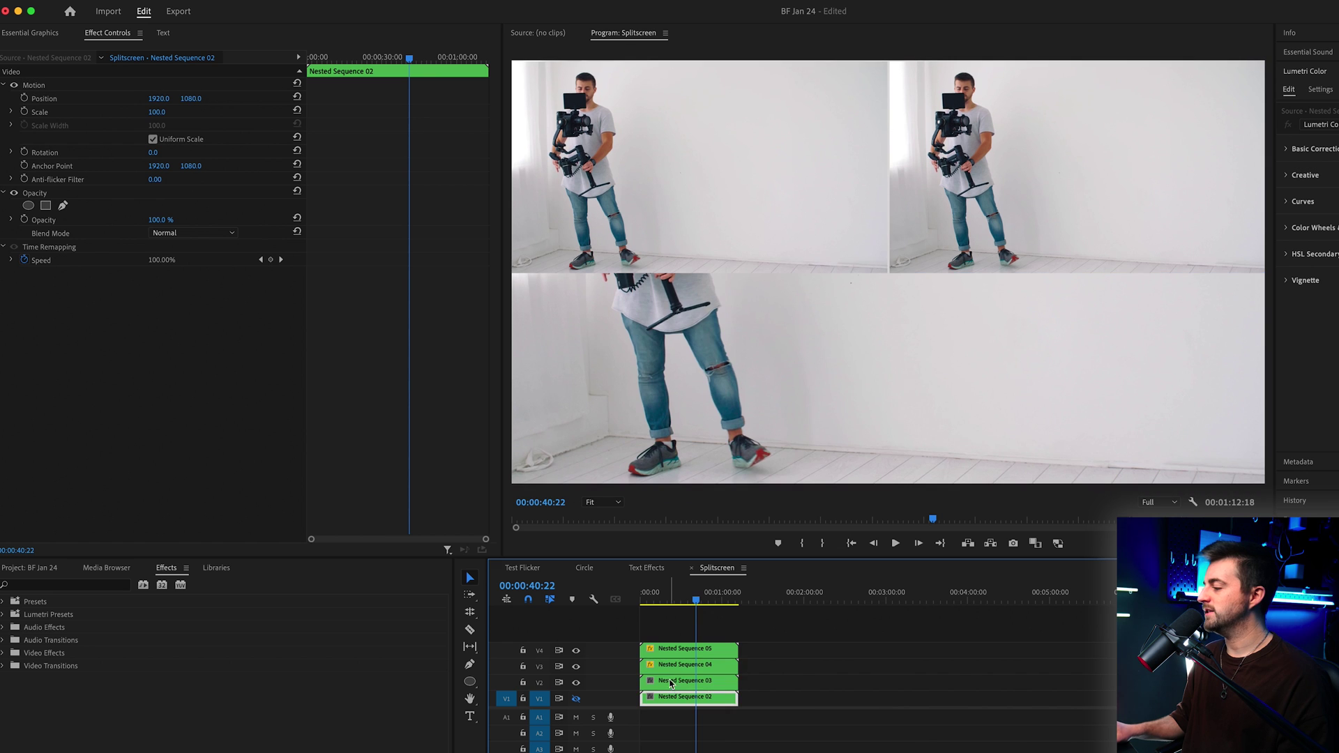
right_click(690, 684)
left_click(682, 687)
key("super+v")
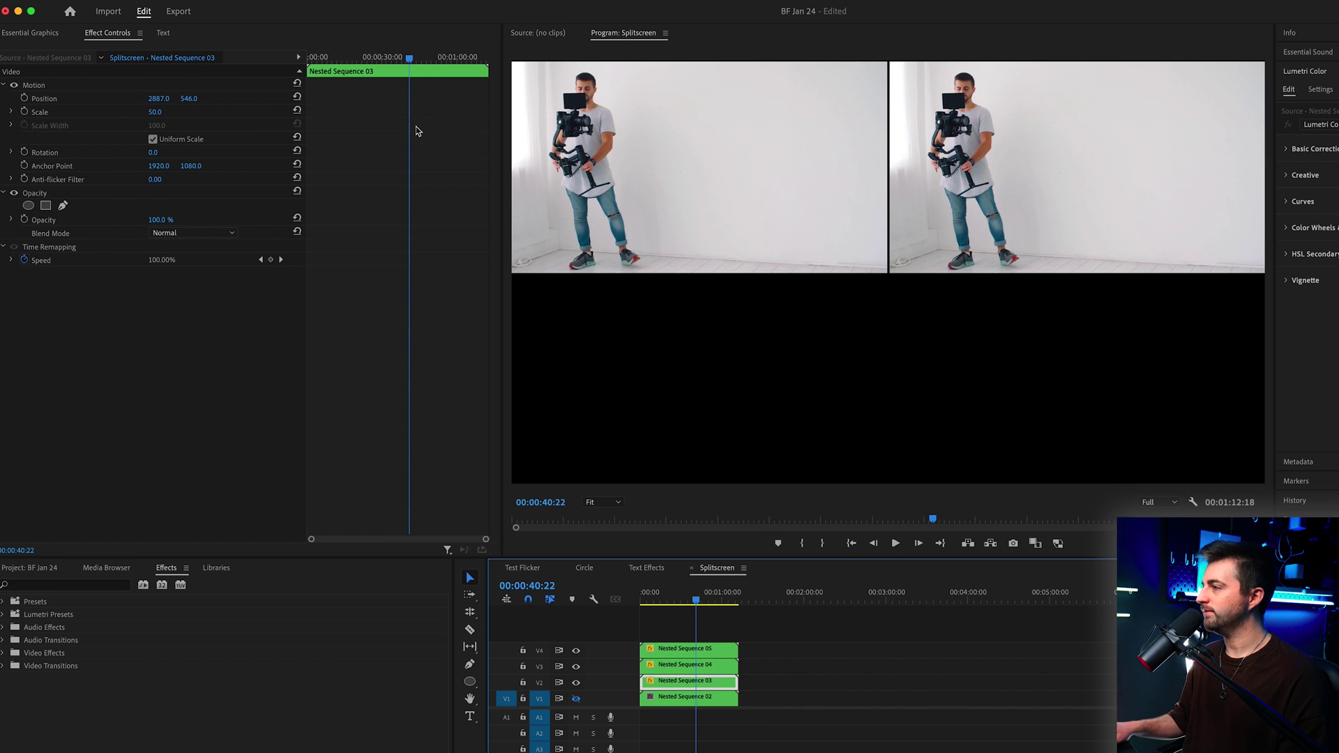
left_click_drag(188, 99, 393, 99)
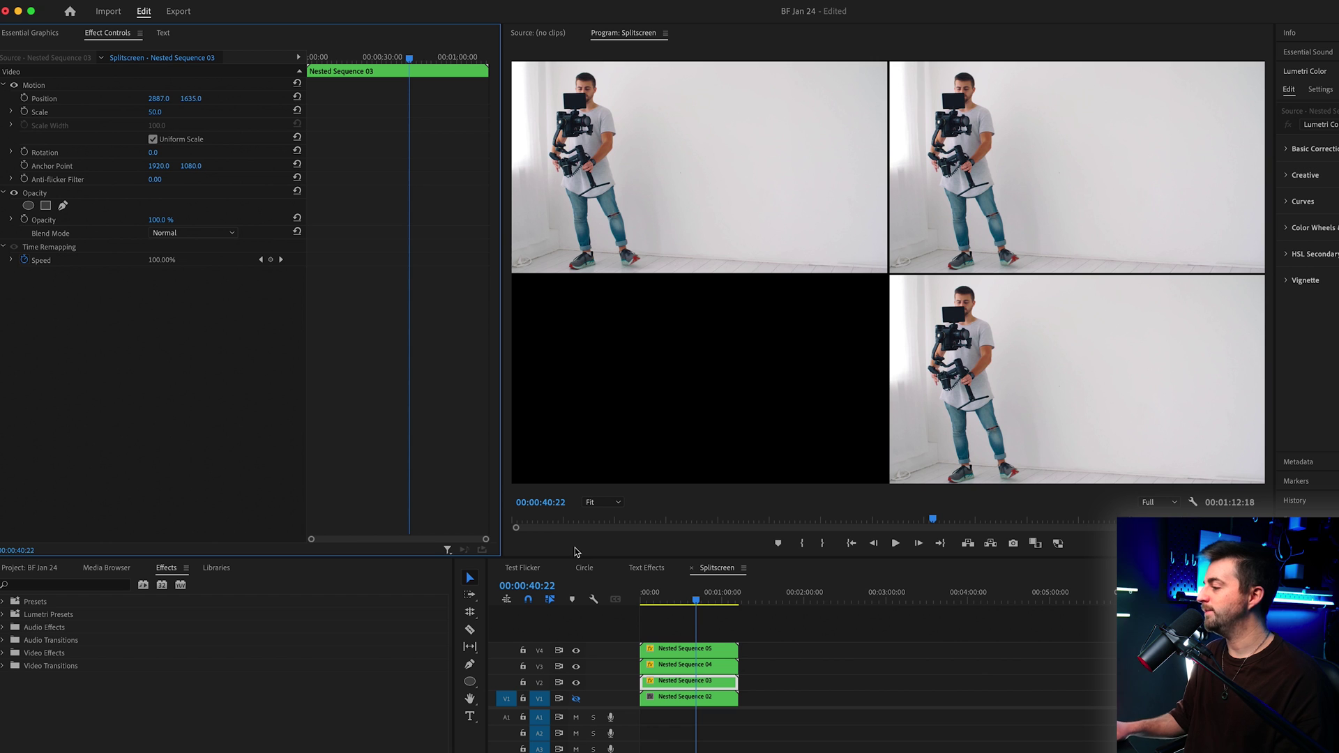
Magnify the Program monitor to 800% and nudge the lower-right tile's position
left_click(599, 503)
left_click(604, 646)
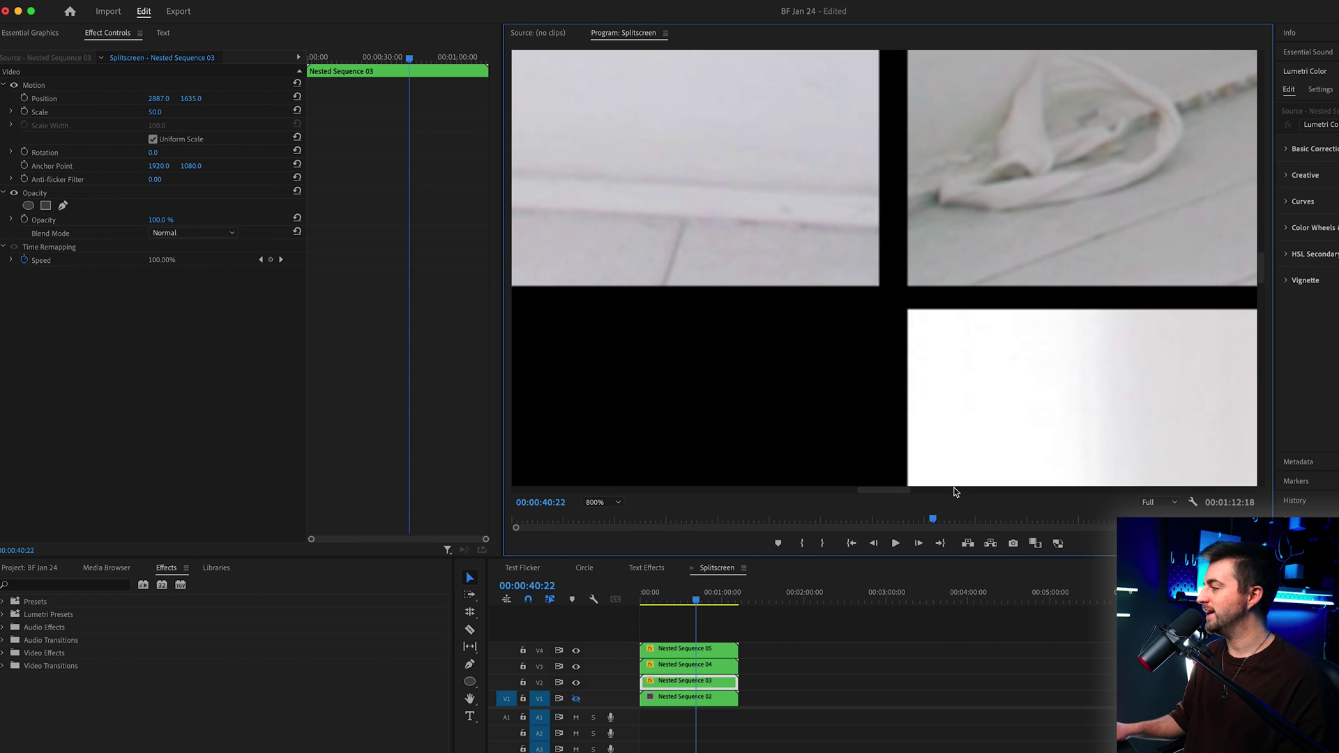
left_click_drag(191, 98, 193, 98)
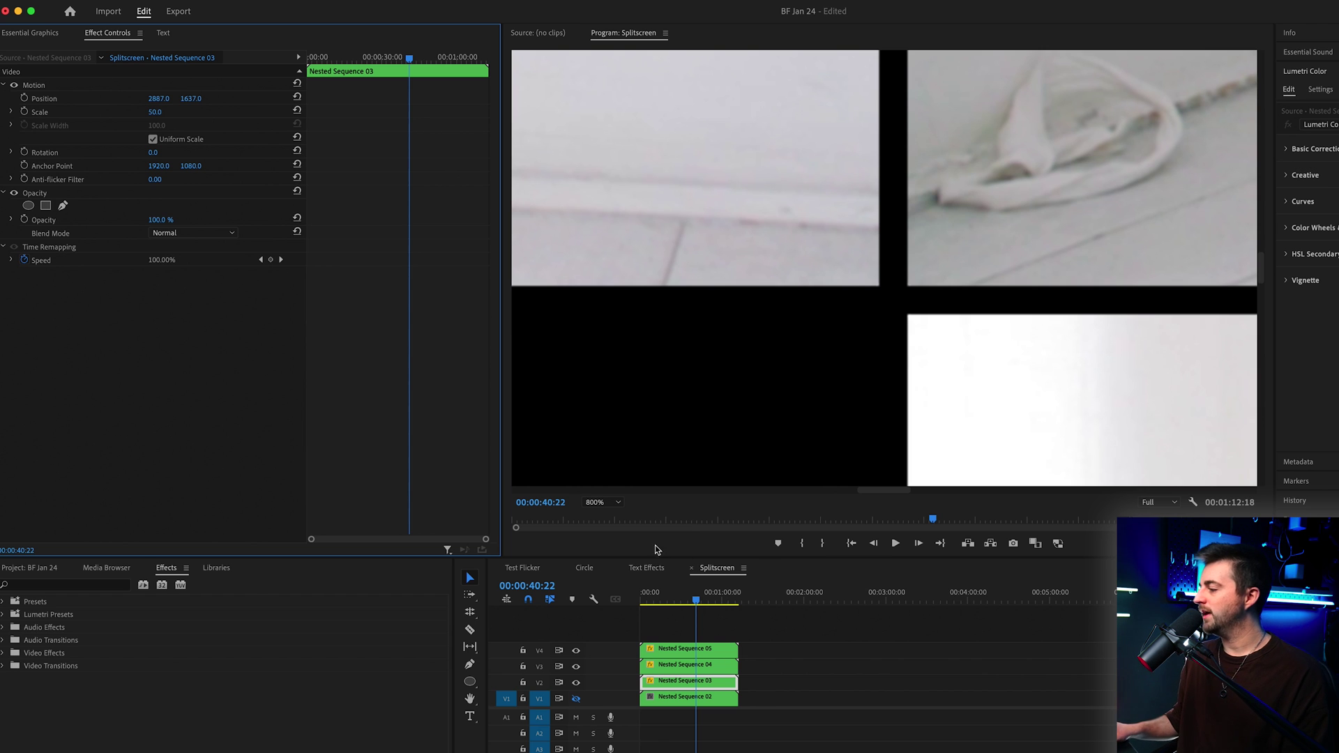
Give Nested Sequence 02 the same Motion settings and place it bottom-left at 956, 1637
right_click(42, 87)
left_click(69, 170)
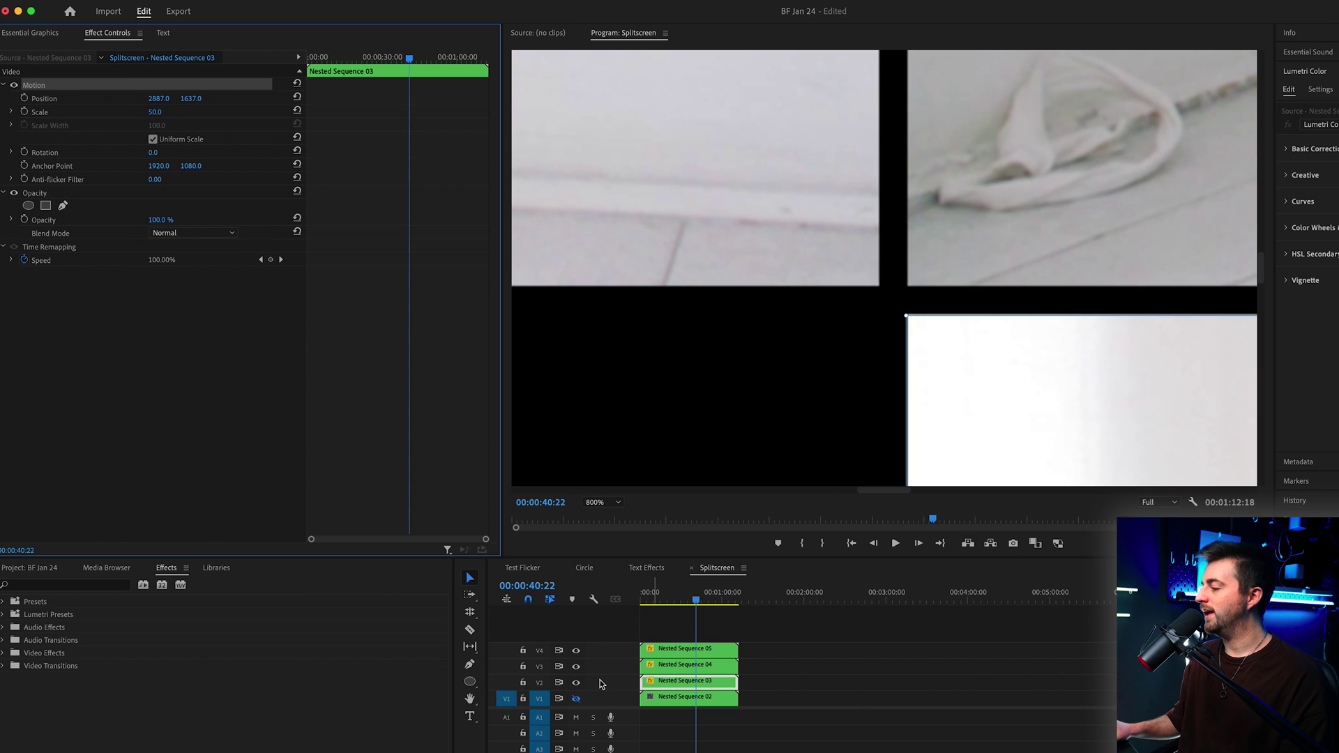
left_click(576, 699)
left_click(702, 701)
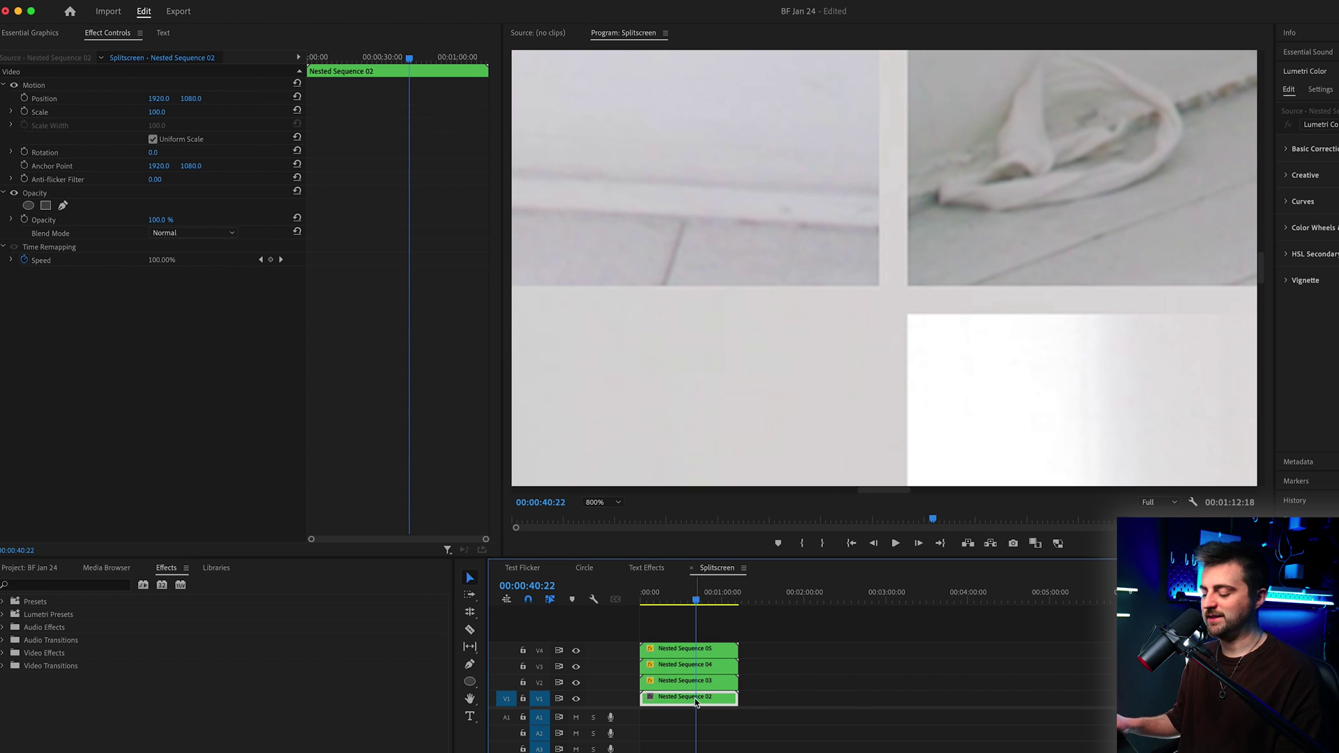
key("super+v")
left_click_drag(157, 98, 97, 98)
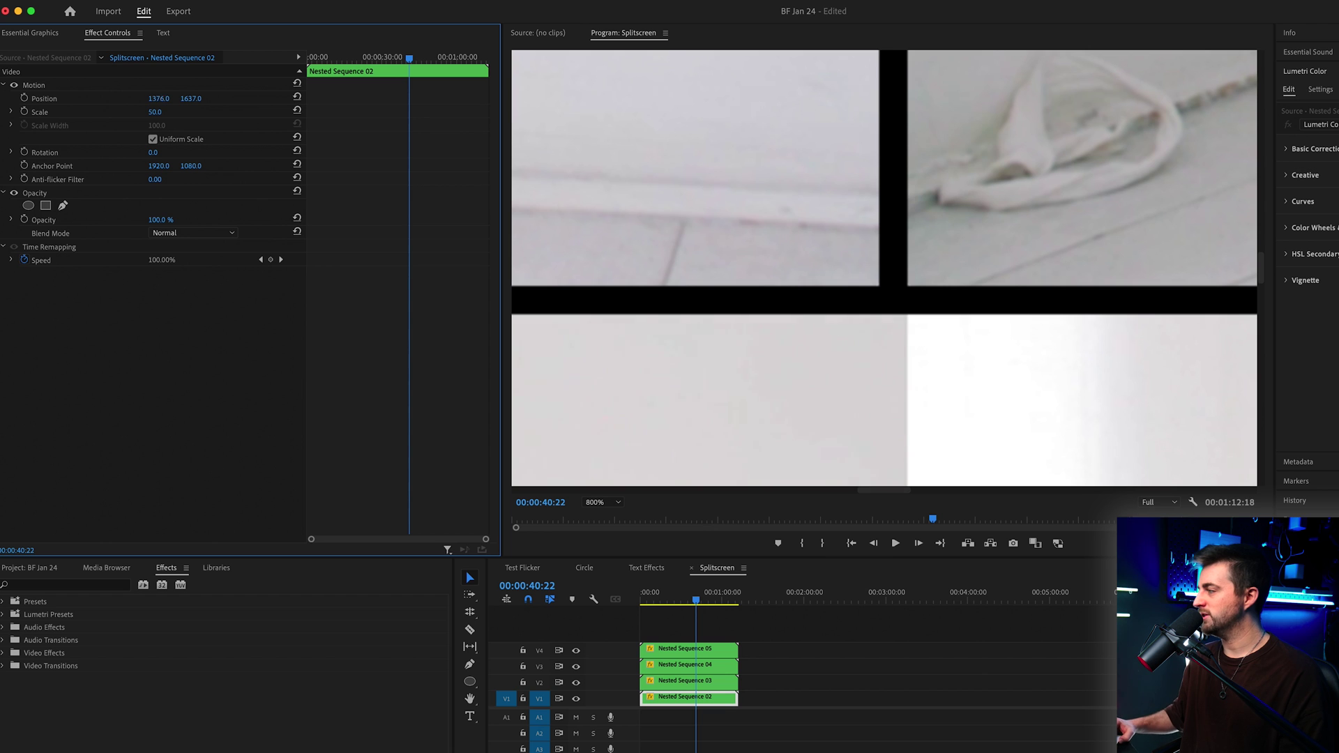
left_click_drag(158, 98, 162, 100)
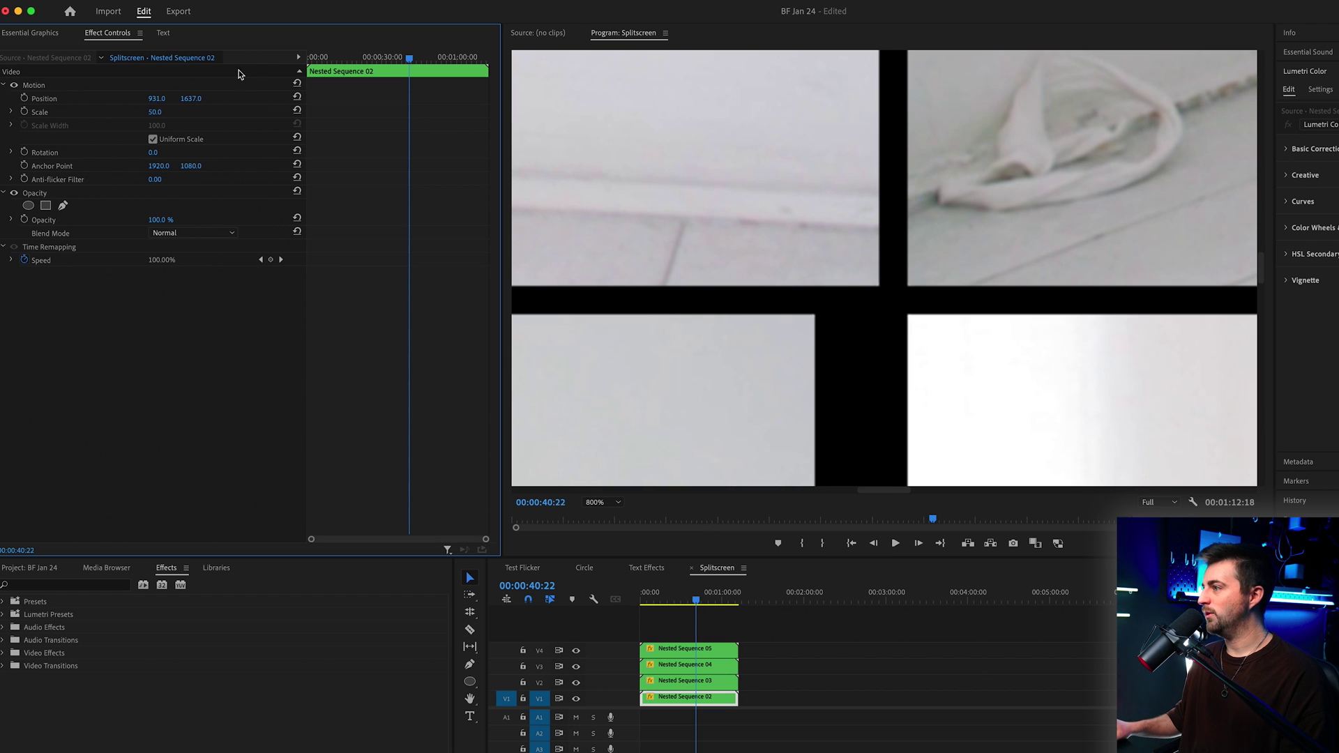
left_click(155, 102)
left_click(193, 122)
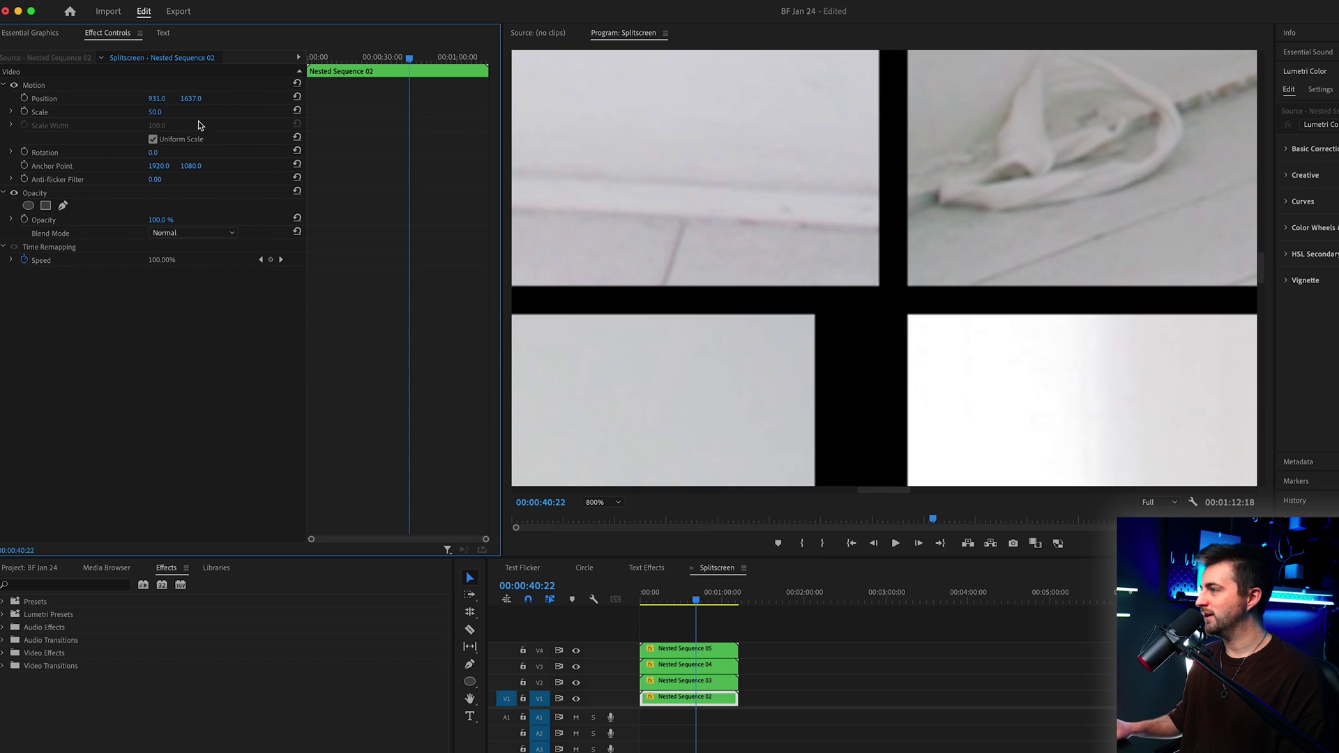
left_click_drag(157, 98, 171, 99)
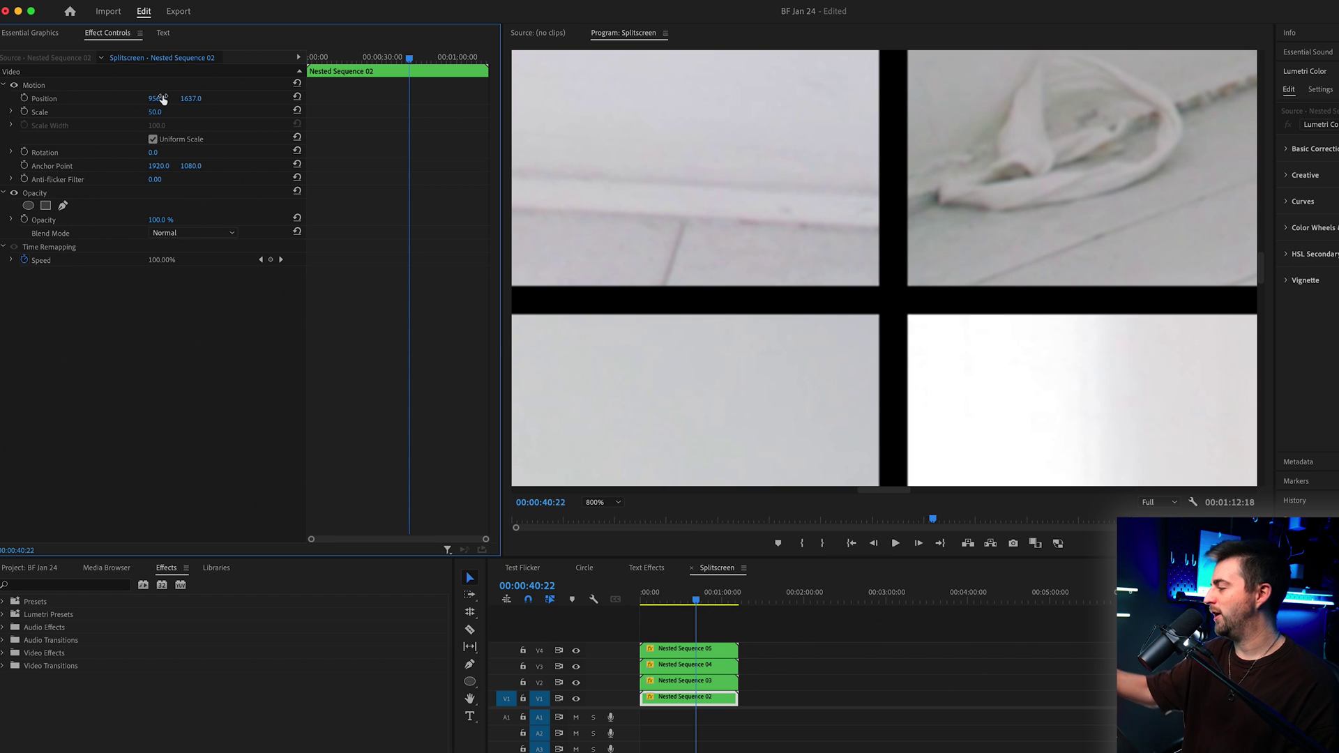
Zoom the Program monitor to 1600% to check the seams between quadrants
left_click(596, 503)
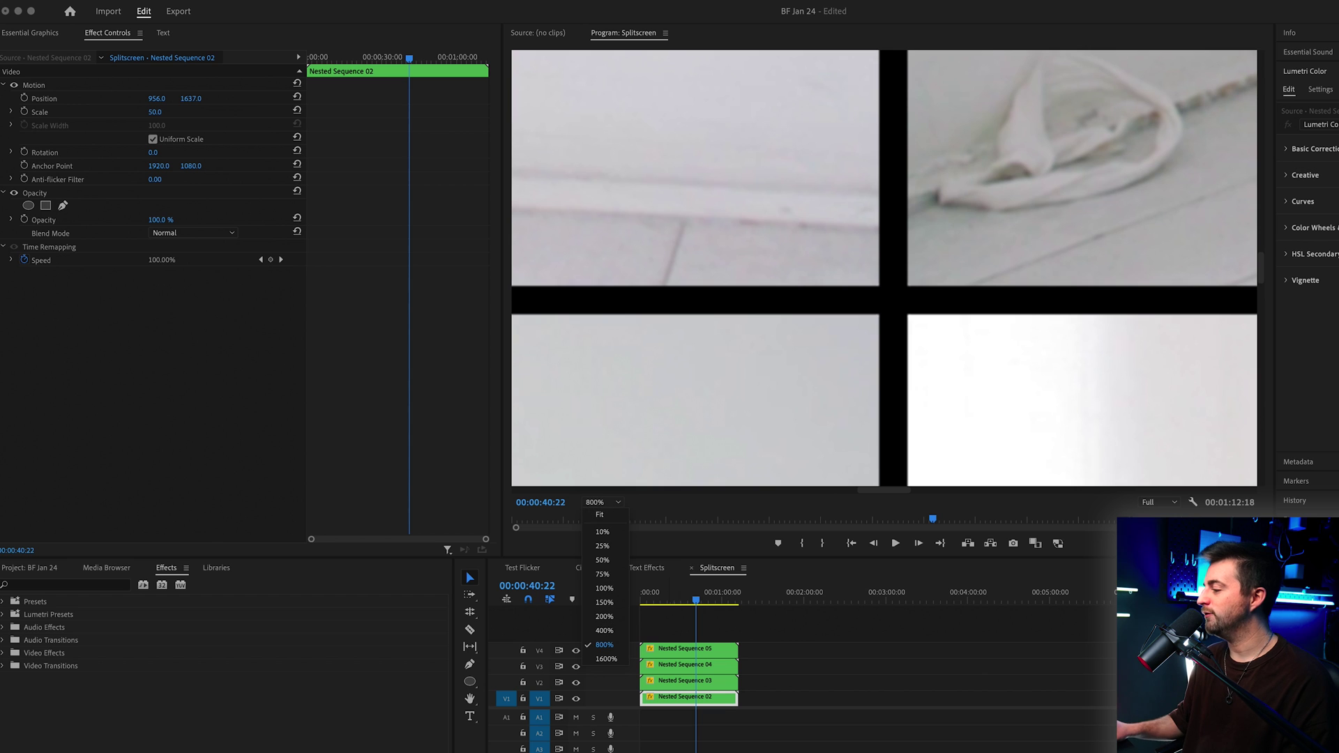
left_click(606, 659)
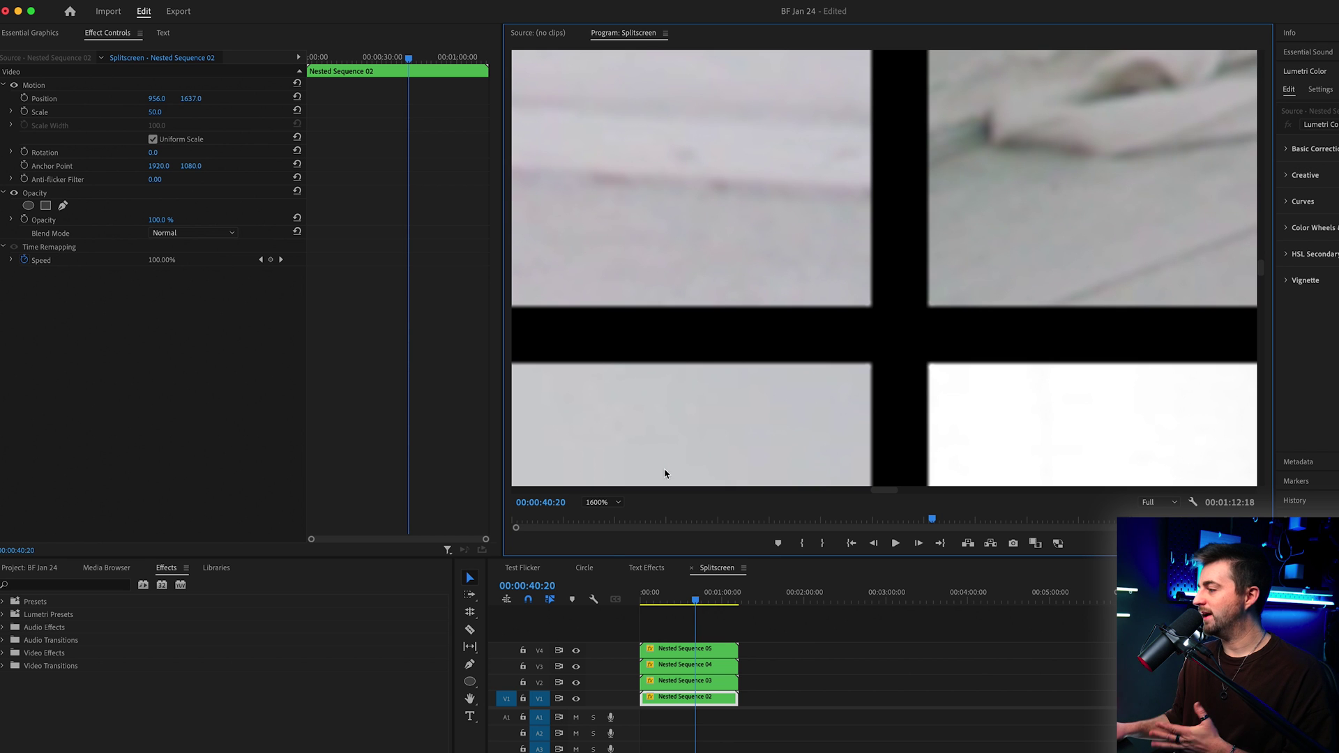
left_click(597, 503)
Fit the Program monitor and play the 2x2 split screen from the start
left_click(602, 515)
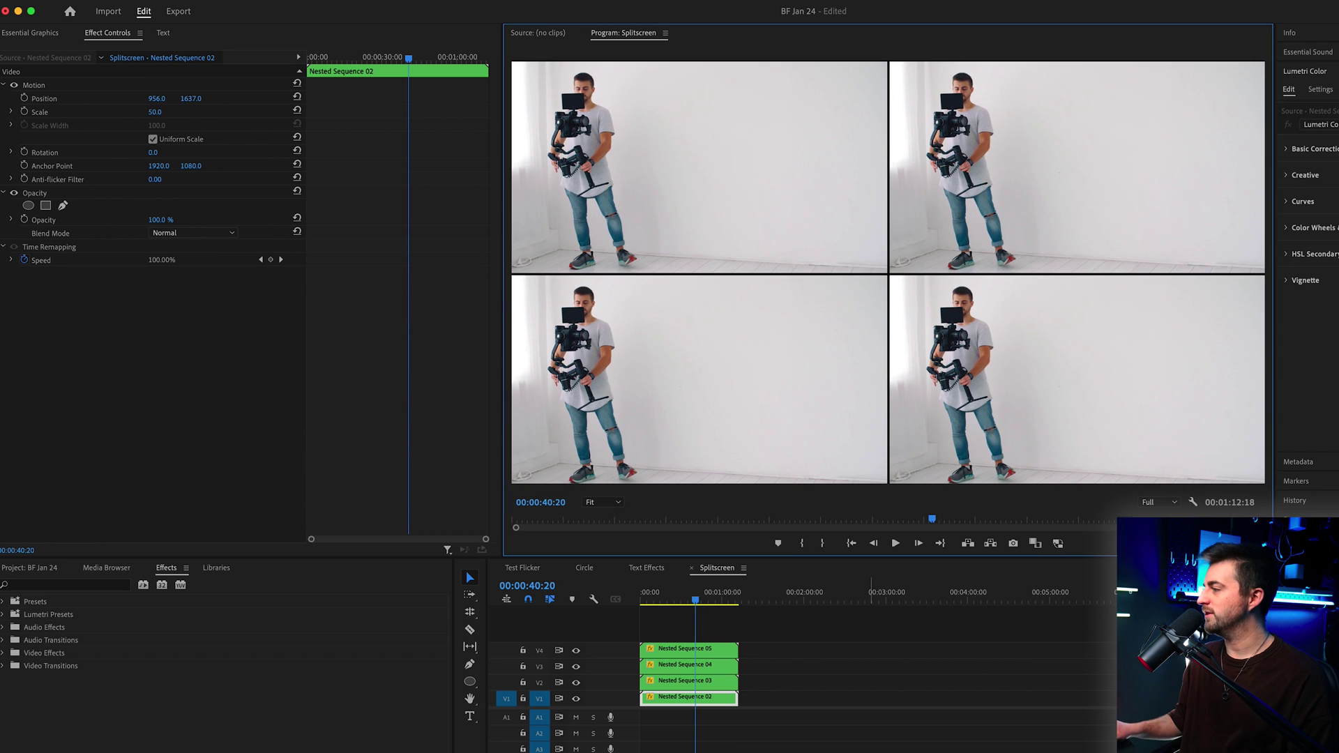
left_click(770, 698)
key("space")
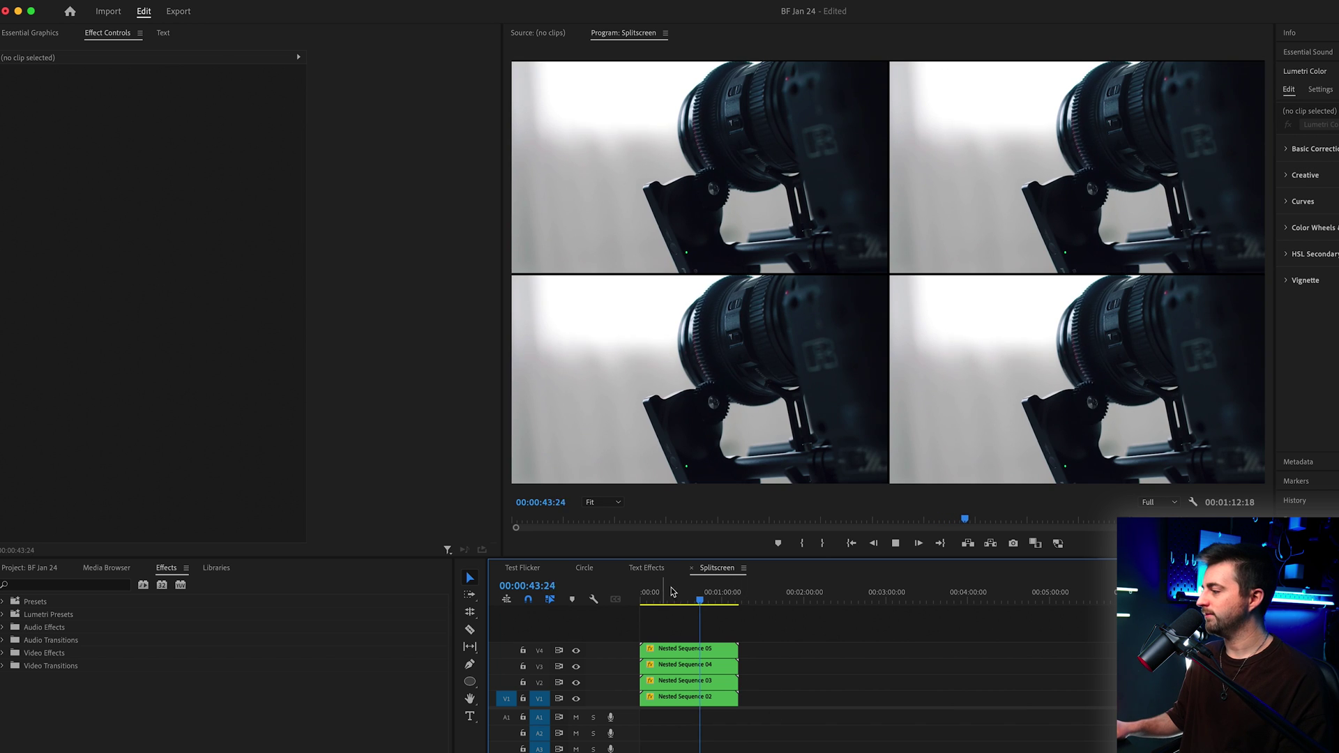
key("space")
key("Home")
key("space")
key("=")
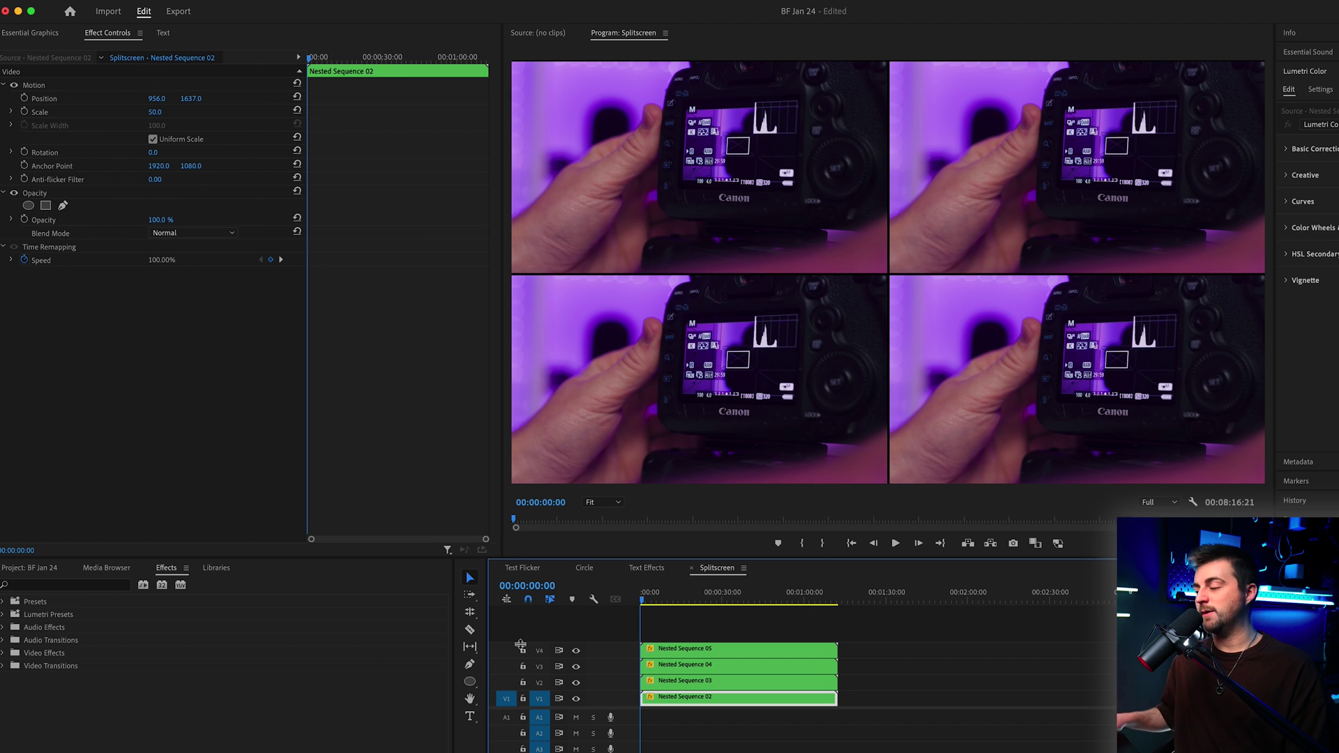
Move the playhead to 00:00:05:01, leaving Nested Sequence 04 at 2887, 546
left_click(654, 669)
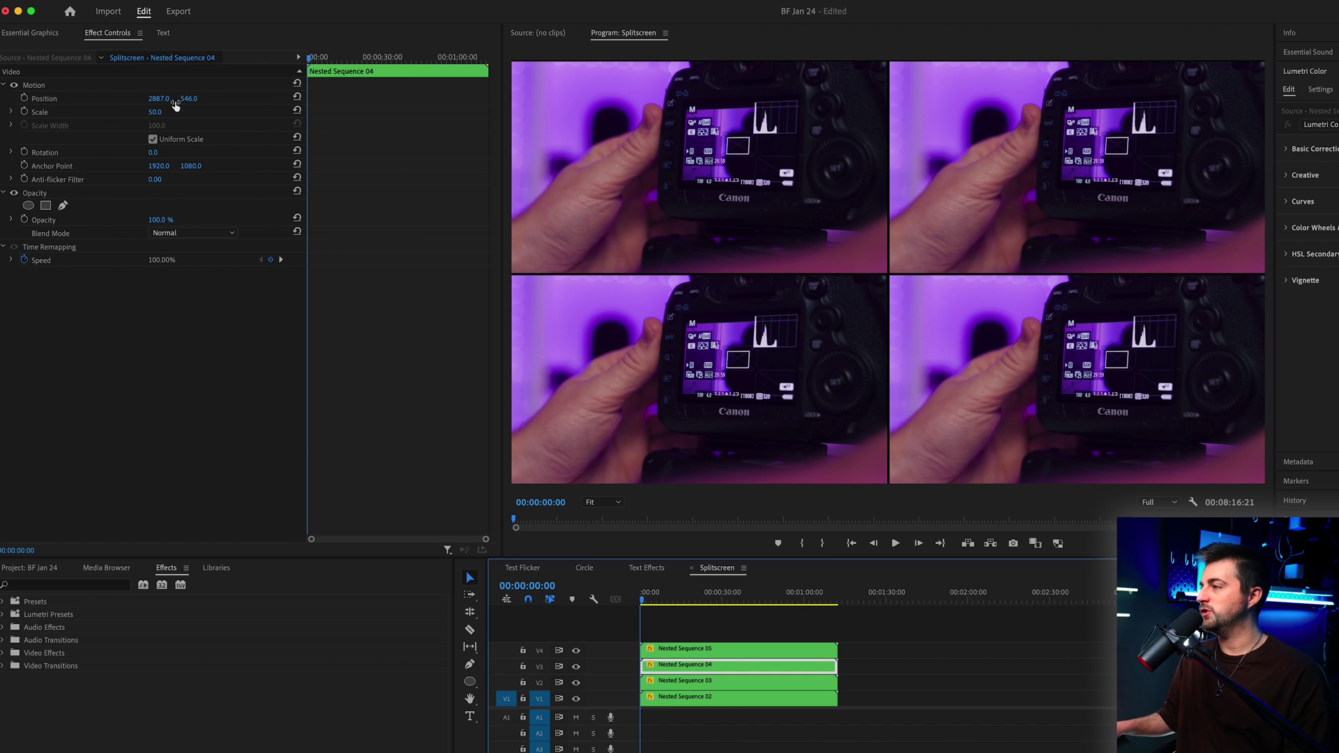
mouse_move(174, 105)
left_mouse_down()
mouse_move(537, 104)
mouse_move(162, 100)
left_mouse_up()
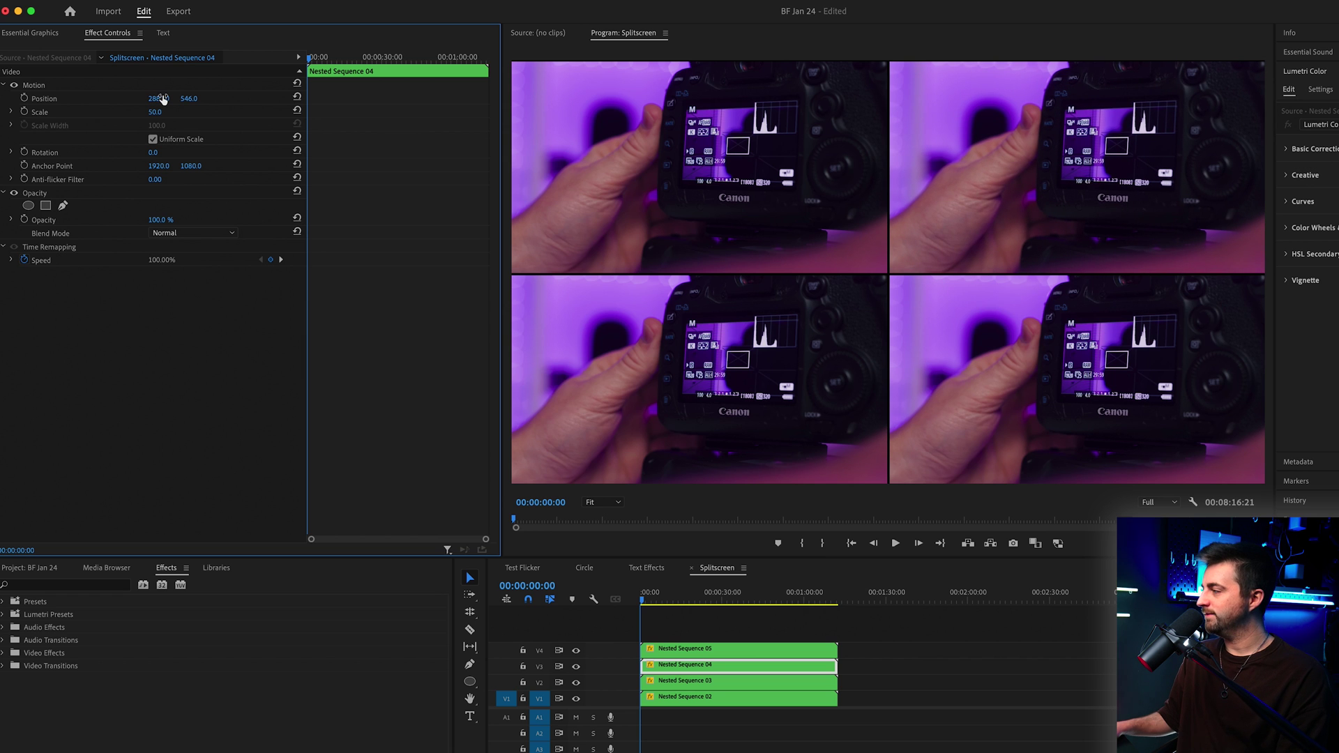
left_click(689, 678)
left_click(673, 615)
key("equal")
key("equal")
key("equal")
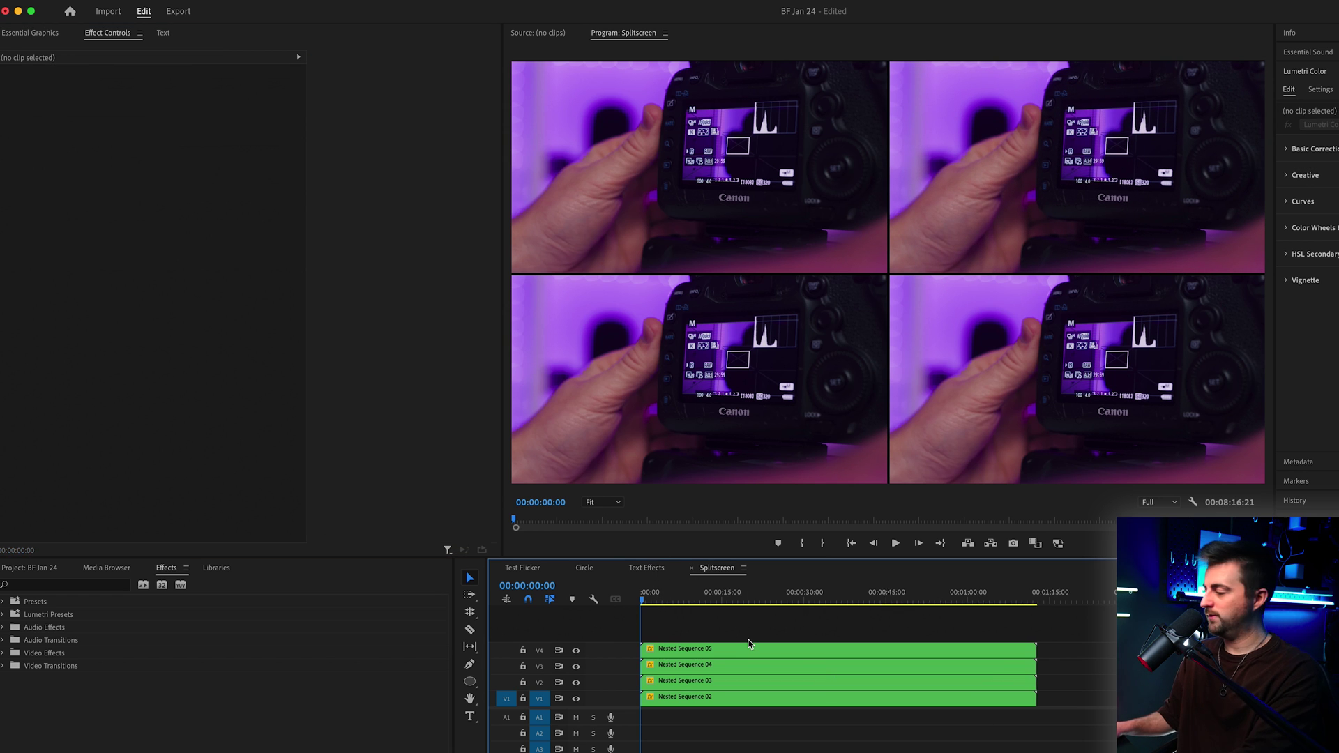
left_click_drag(698, 603, 750, 603)
Set Position keyframes on Nested Sequences 05, 04, 03 and 02 at 00:00:05:01
left_click(734, 655)
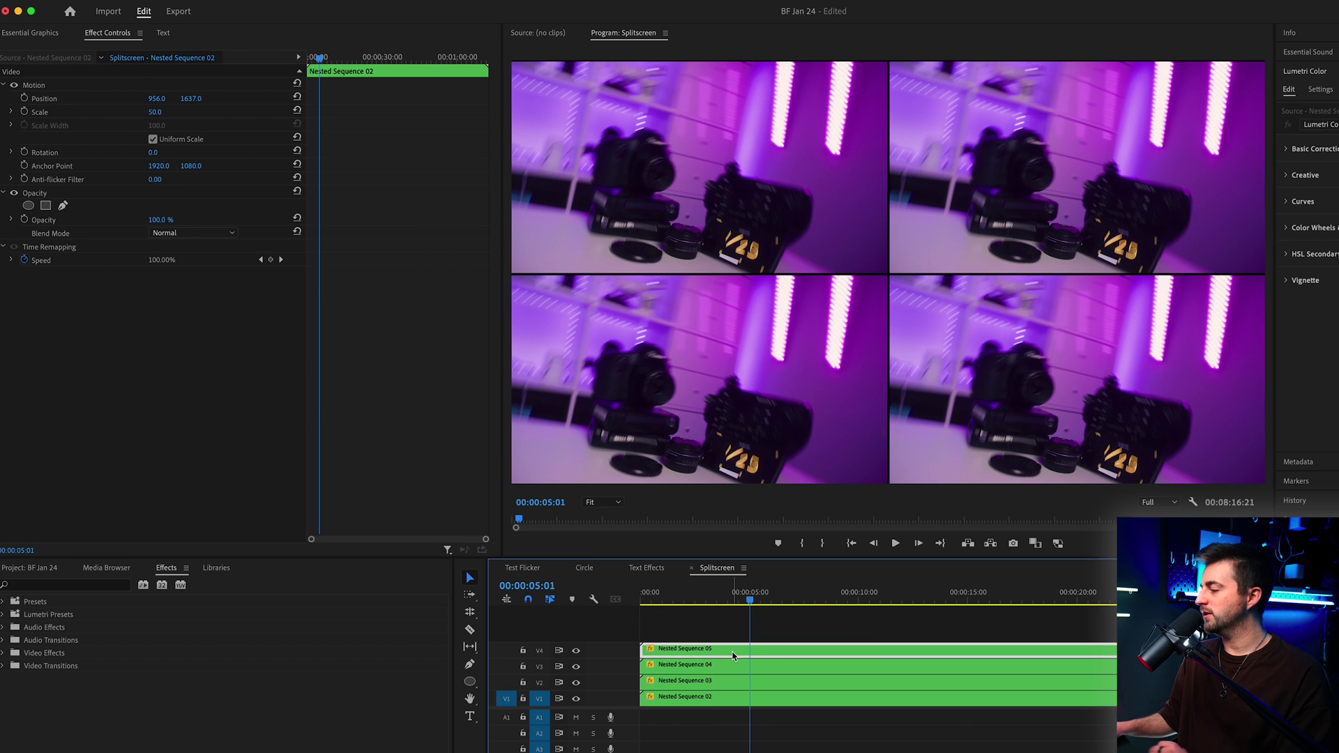
left_click(25, 98)
left_click(709, 665)
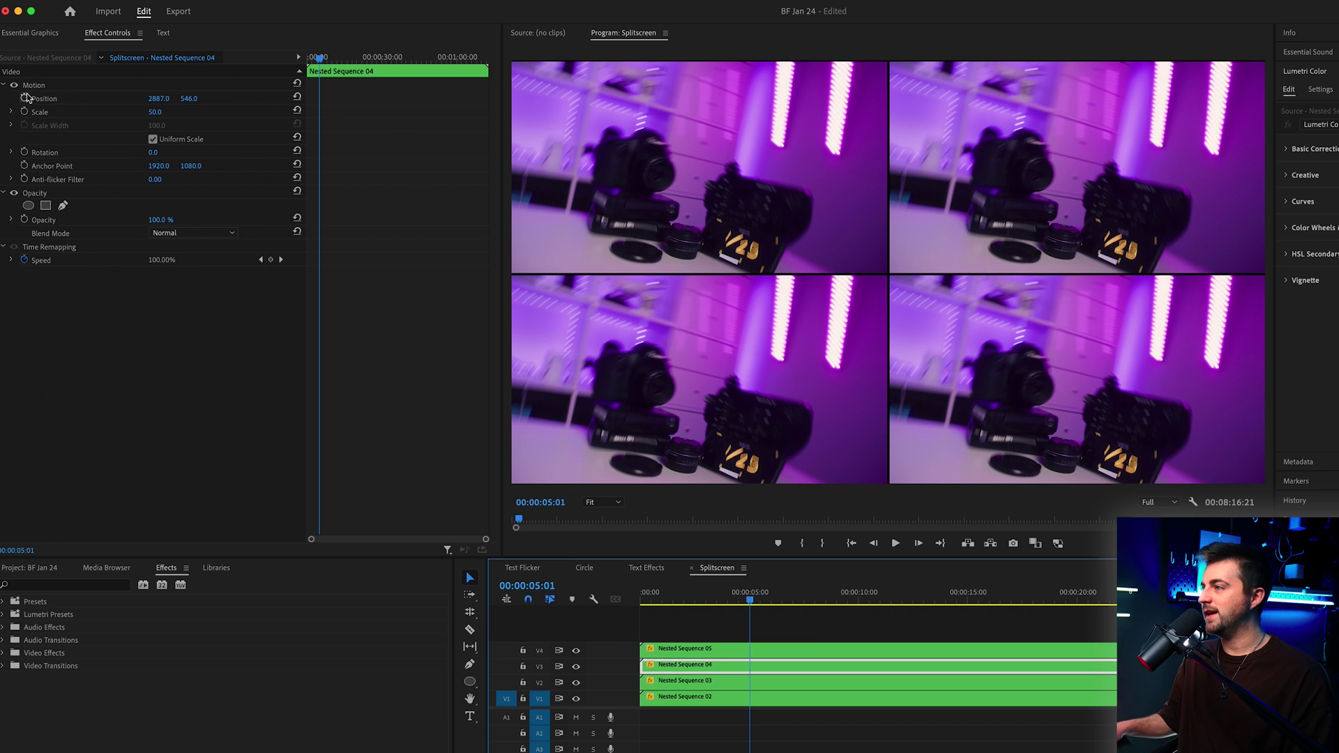
left_click(26, 98)
left_click(712, 688)
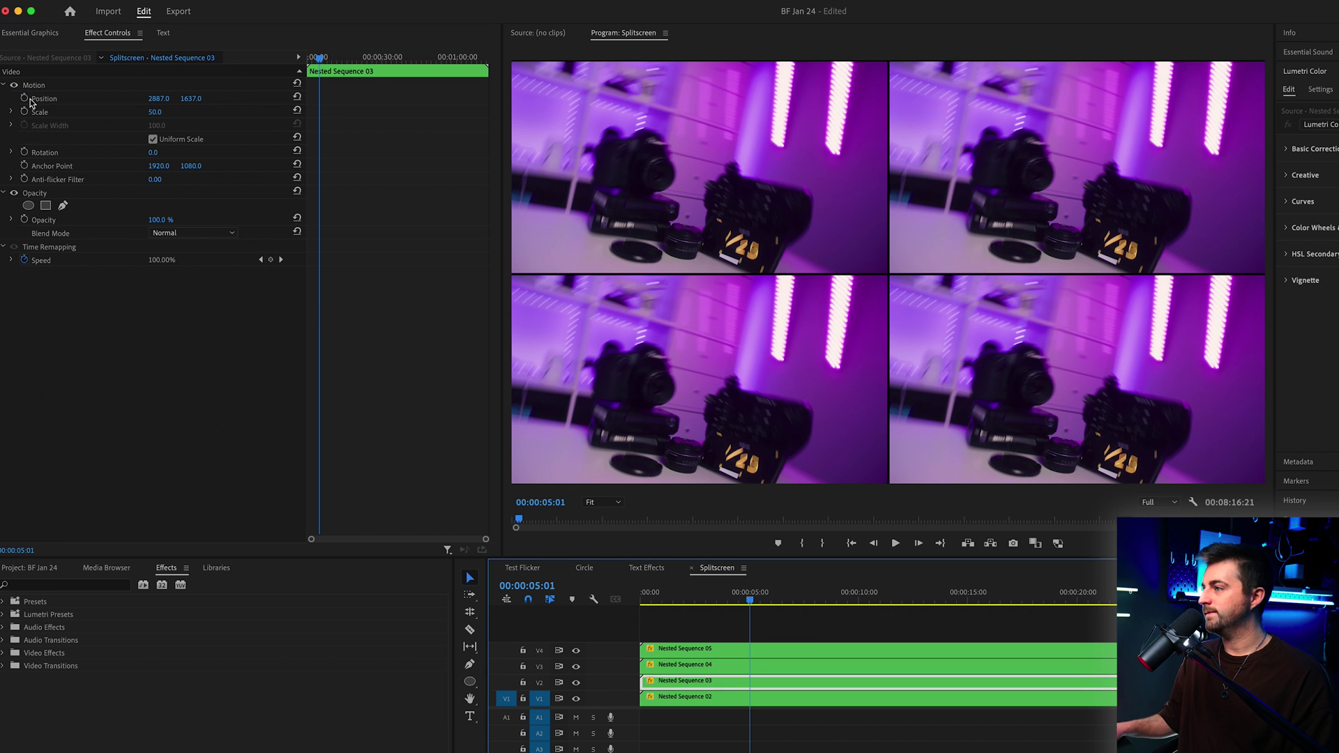
left_click(25, 98)
left_click(799, 698)
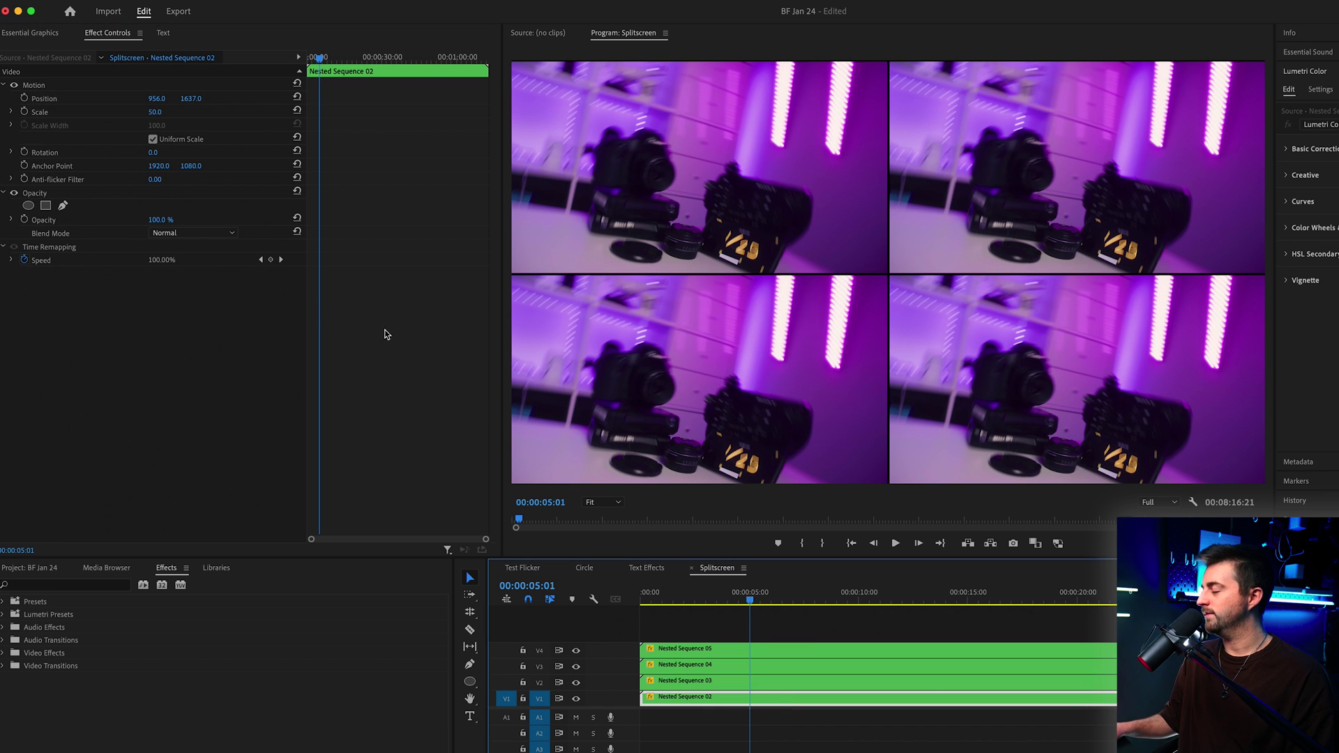
left_click(26, 98)
At the sequence start, move each quadrant off-frame, e.g. 05 to 956, -545, and play the slide-in
left_click_drag(722, 594, 650, 601)
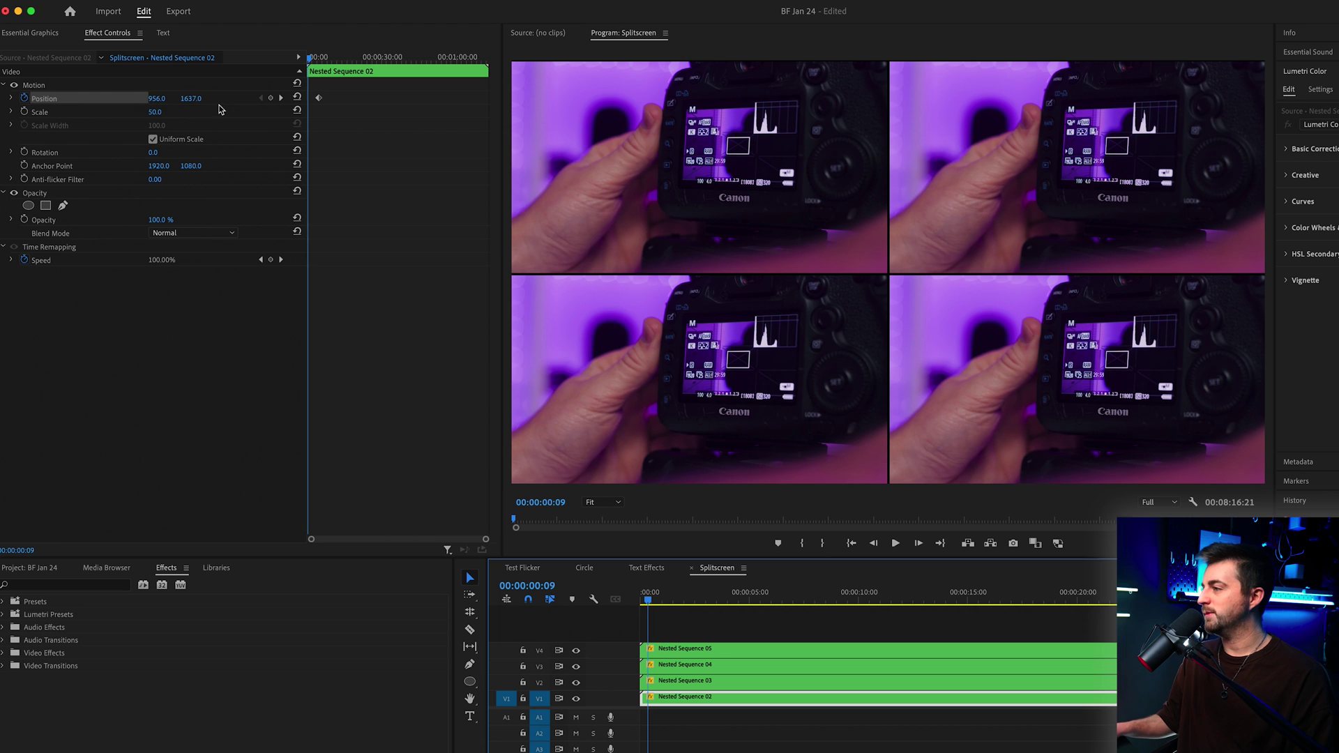
mouse_move(157, 102)
left_mouse_down()
mouse_move(91, 102)
mouse_move(152, 98)
left_mouse_up()
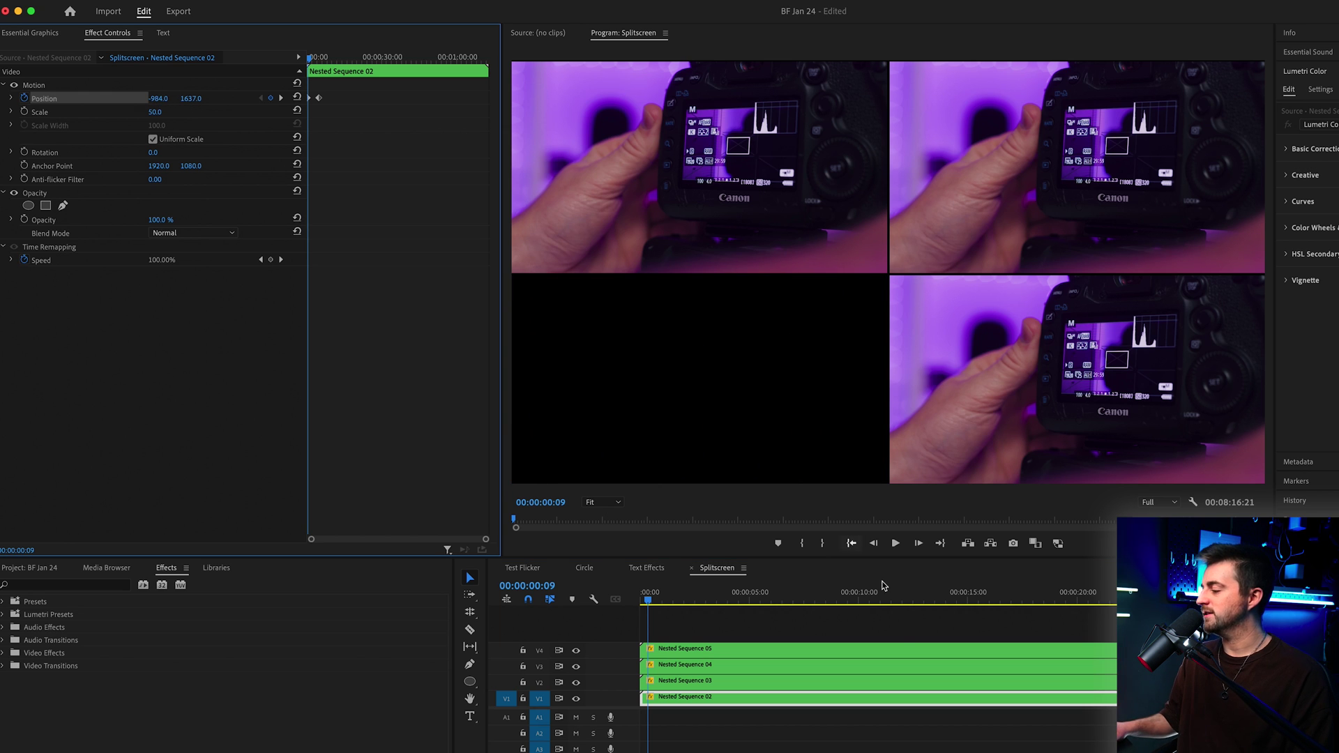
left_click(718, 688)
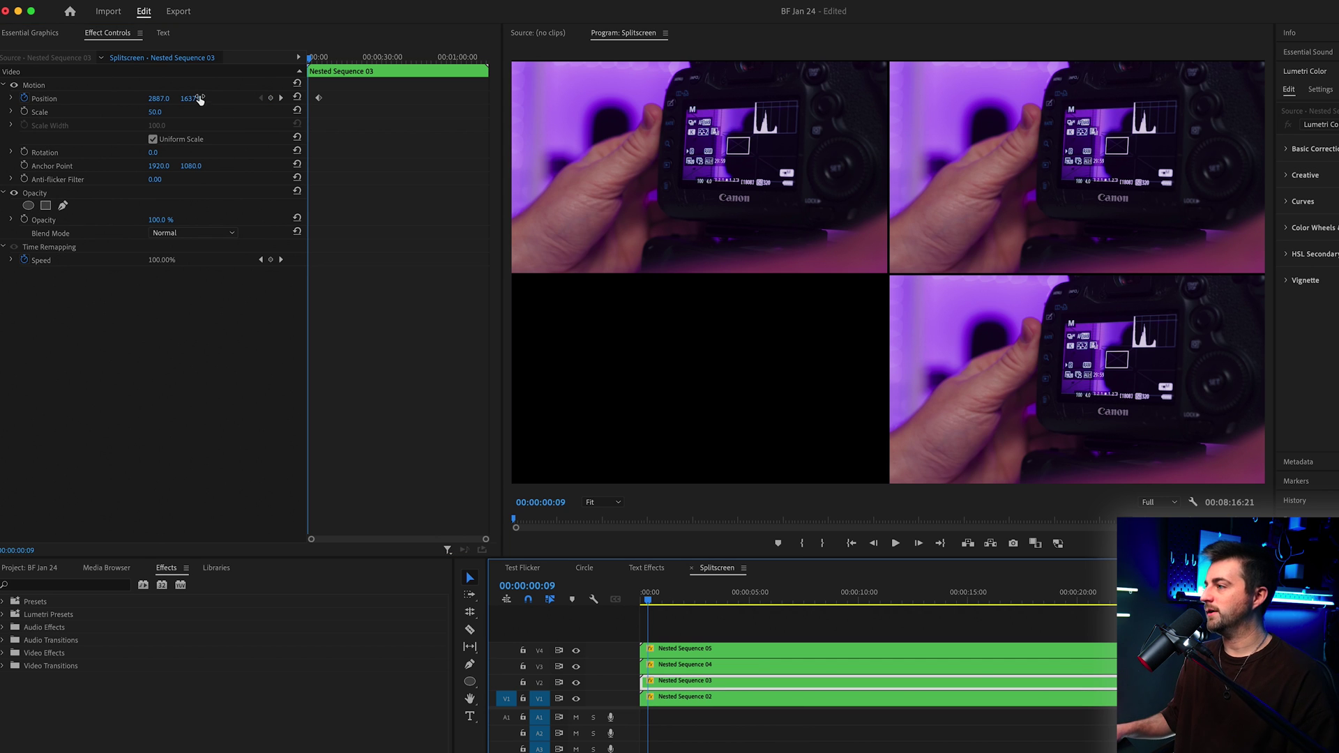
left_click_drag(200, 98, 258, 98)
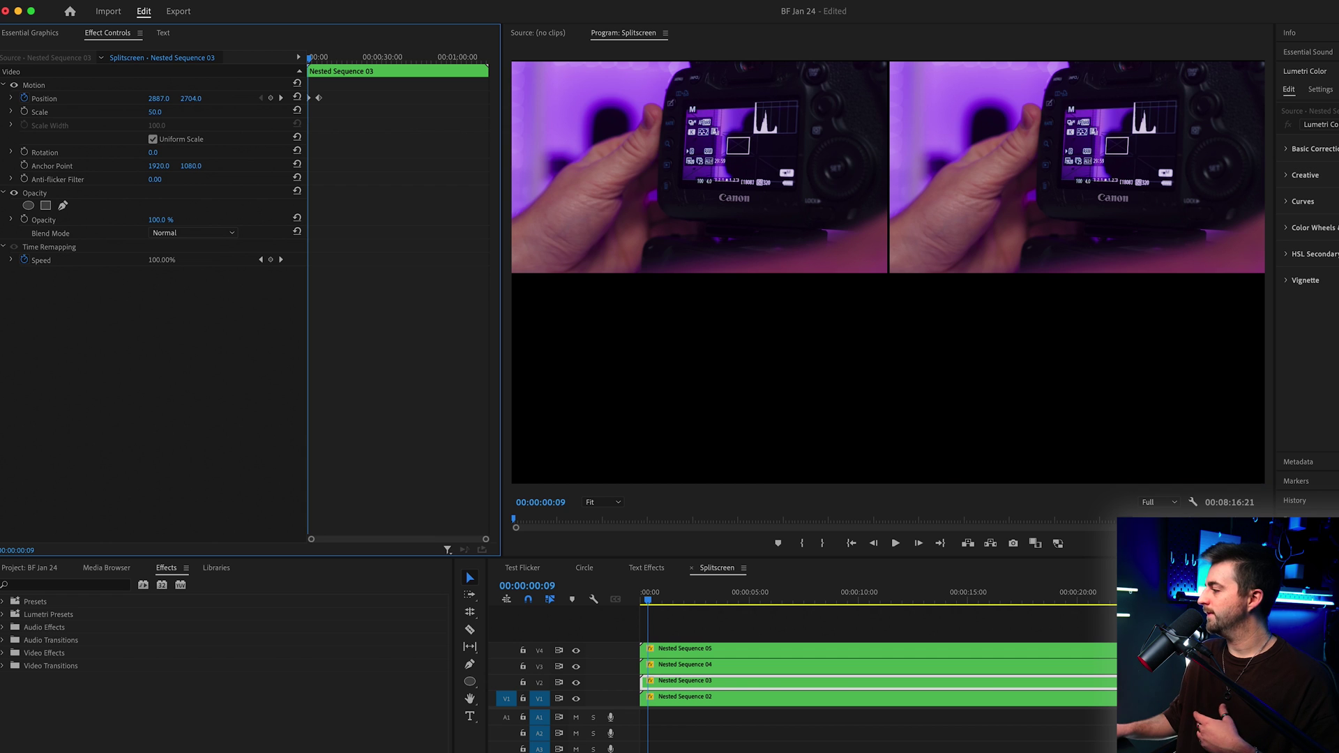
left_click(696, 667)
mouse_move(149, 98)
left_mouse_down()
mouse_move(257, 98)
mouse_move(123, 99)
left_mouse_up()
left_click(702, 654)
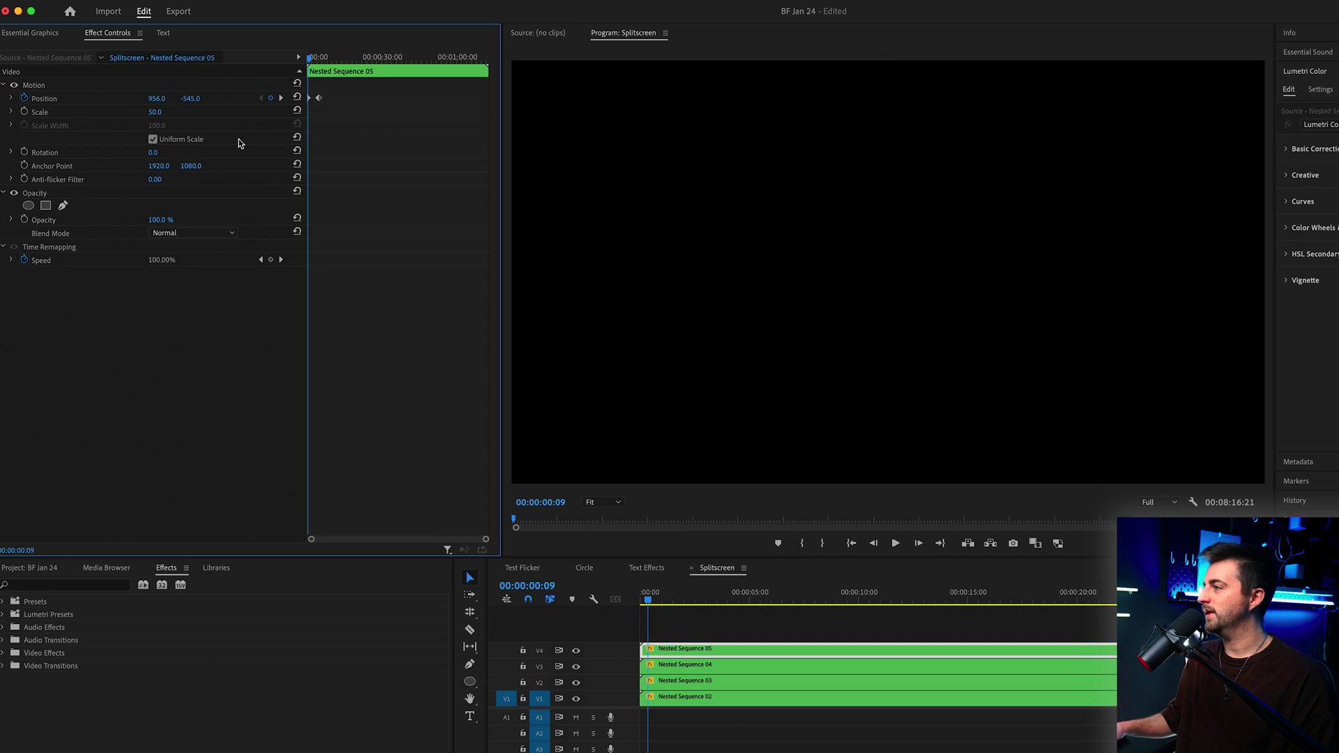
left_click(642, 603)
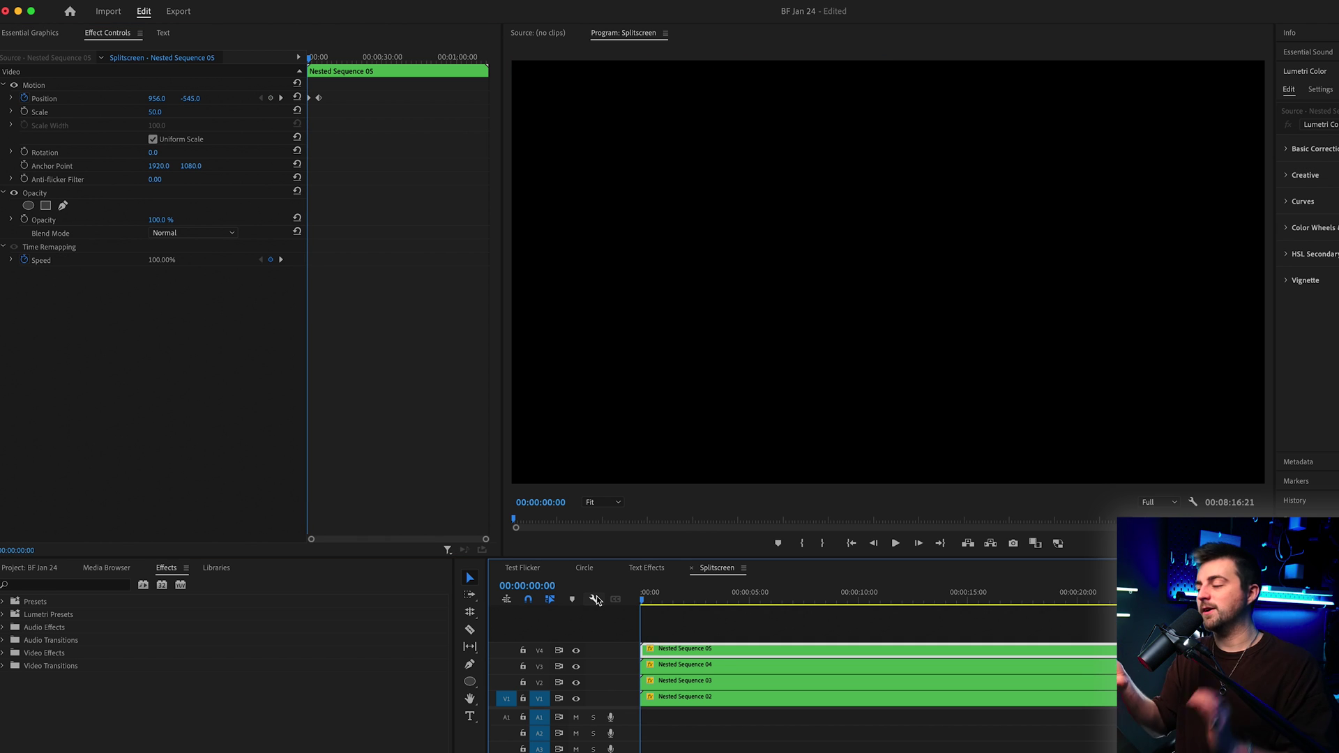
key("space")
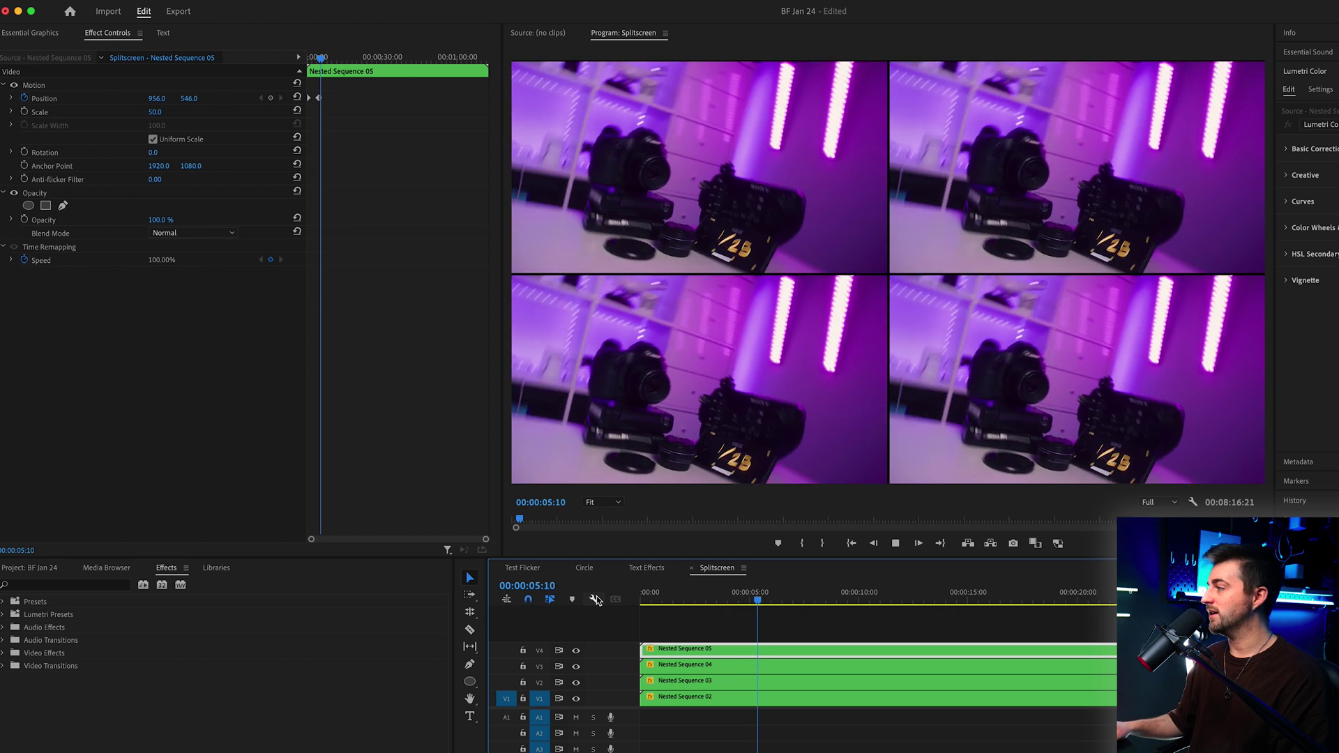
key("space")
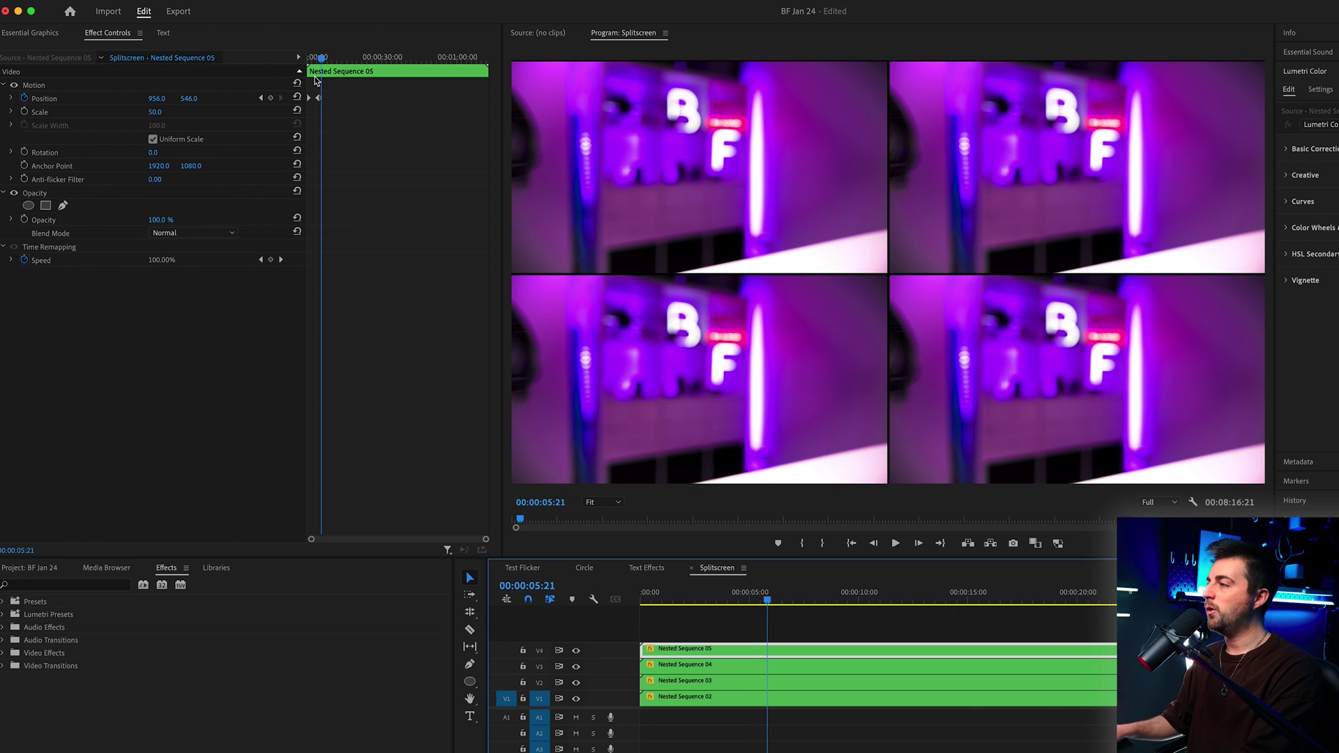
Scrub the slide-in animation in Effect Controls to find where the tiles land
left_click_drag(323, 57, 300, 55)
key("equal")
key("equal")
key("equal")
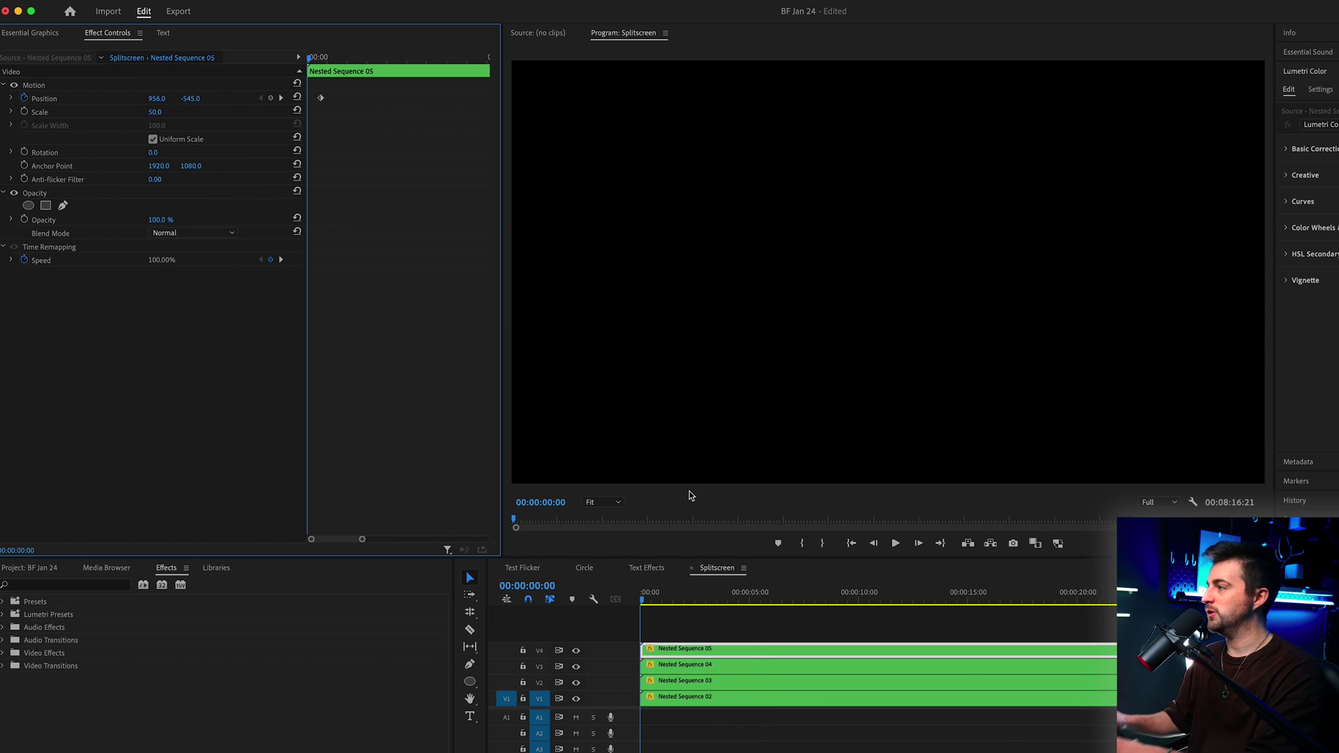
key("minus")
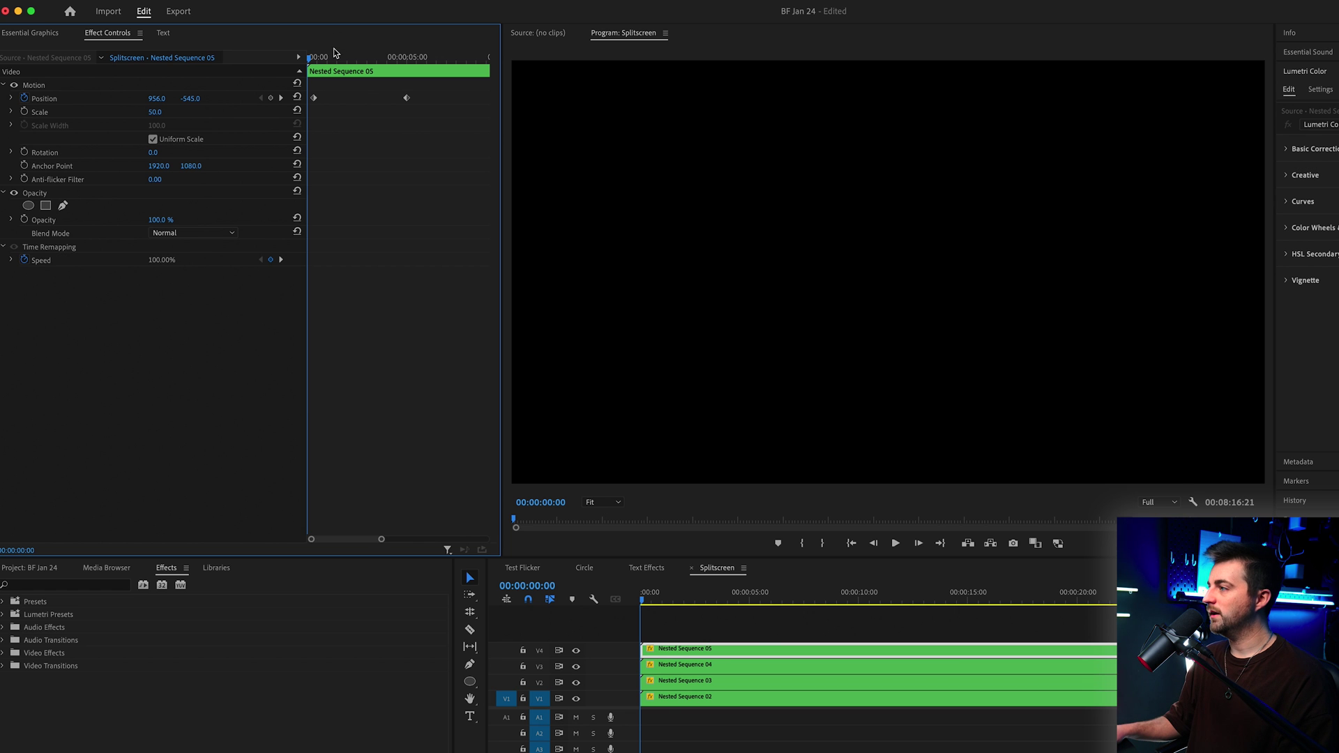
left_click_drag(334, 54, 365, 102)
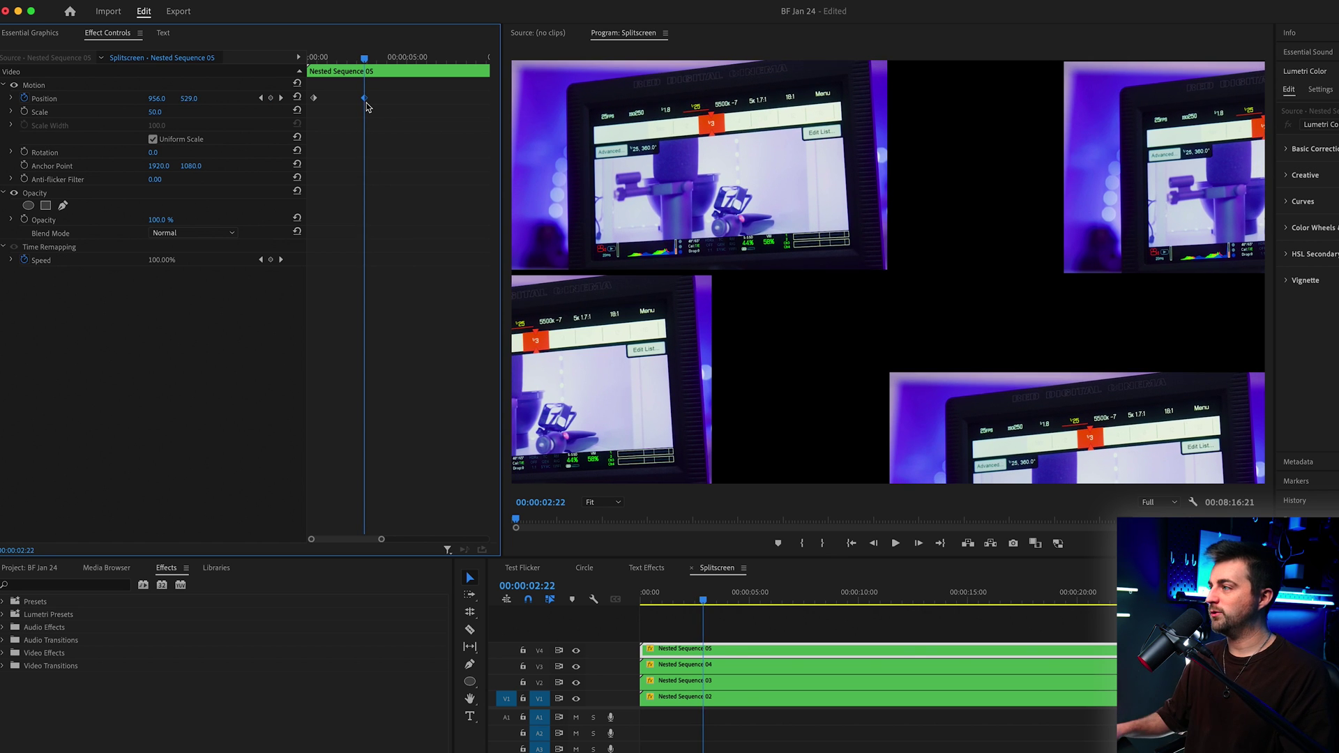
left_click(376, 56)
left_click(368, 57)
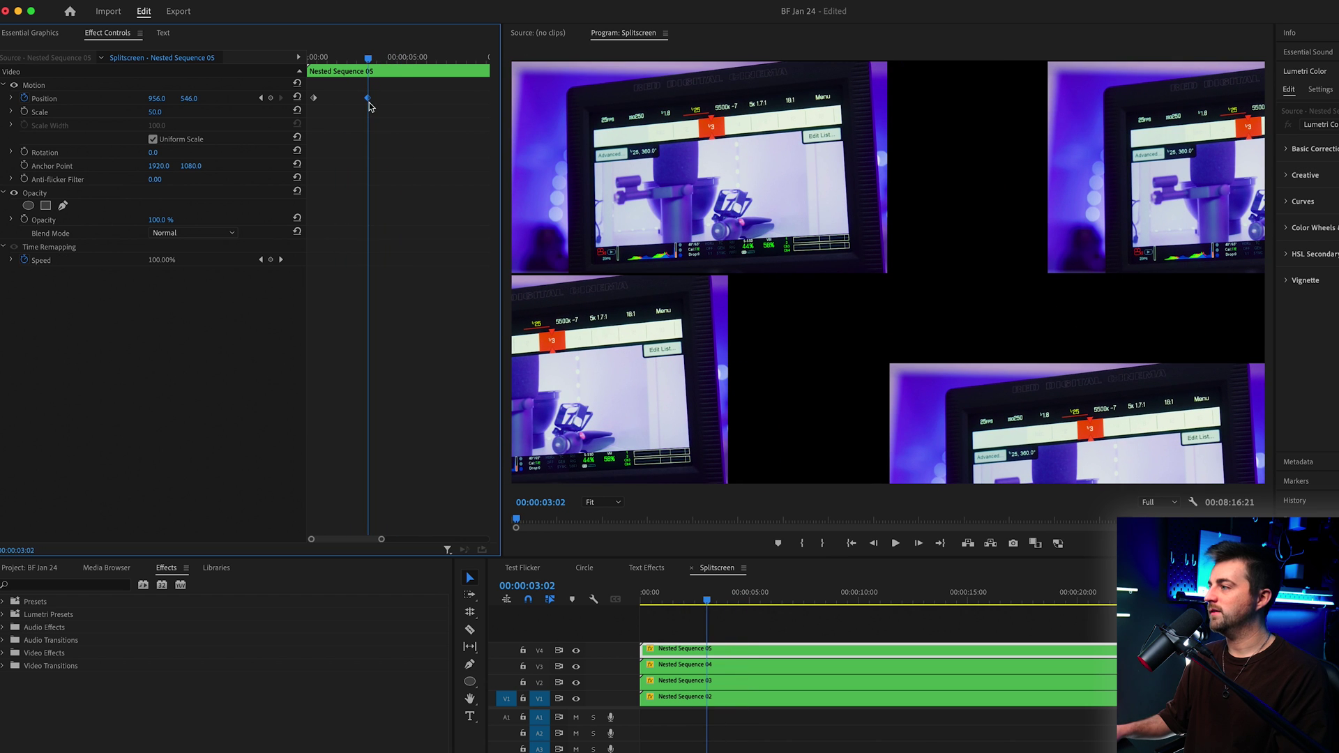
Drag the end Position keyframes of Nested Sequences 04, 03 and 02 onto the 00:00:03:02 playhead
left_click(692, 668)
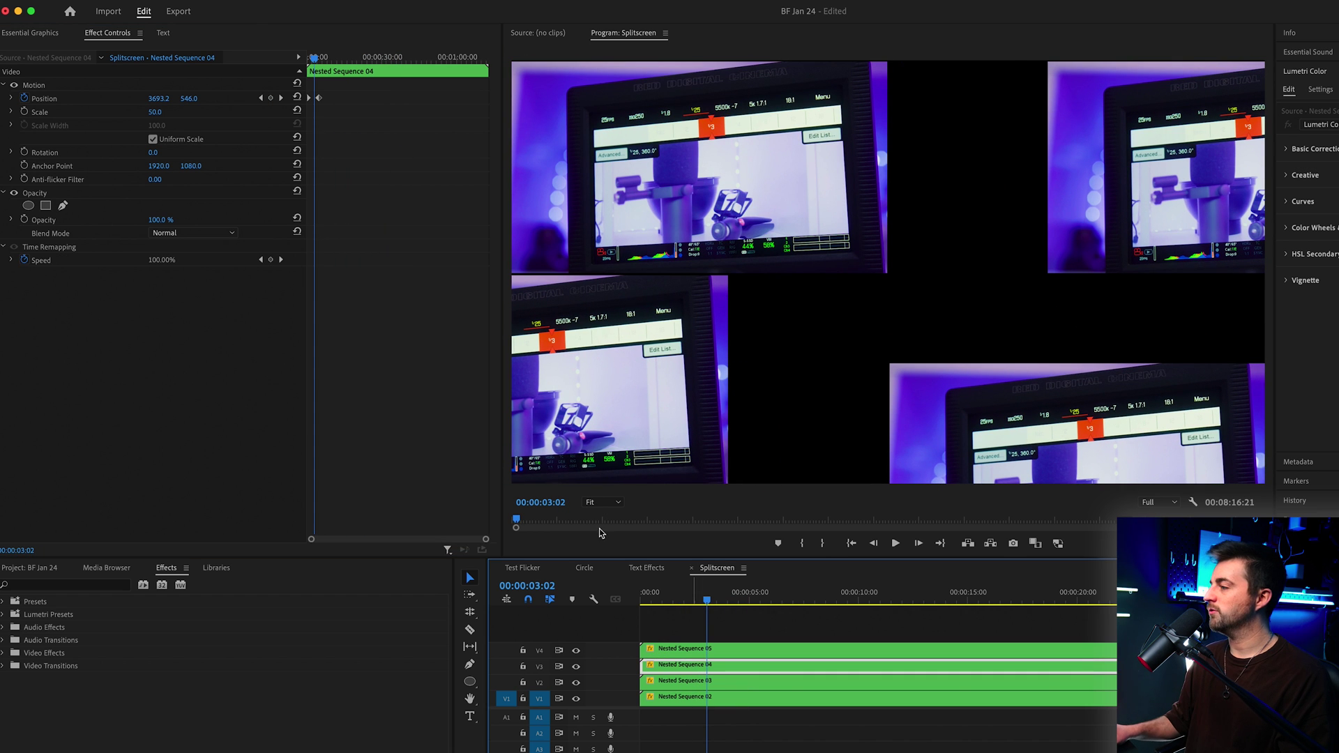
left_click(355, 108)
key("equal")
left_click_drag(355, 98, 337, 99)
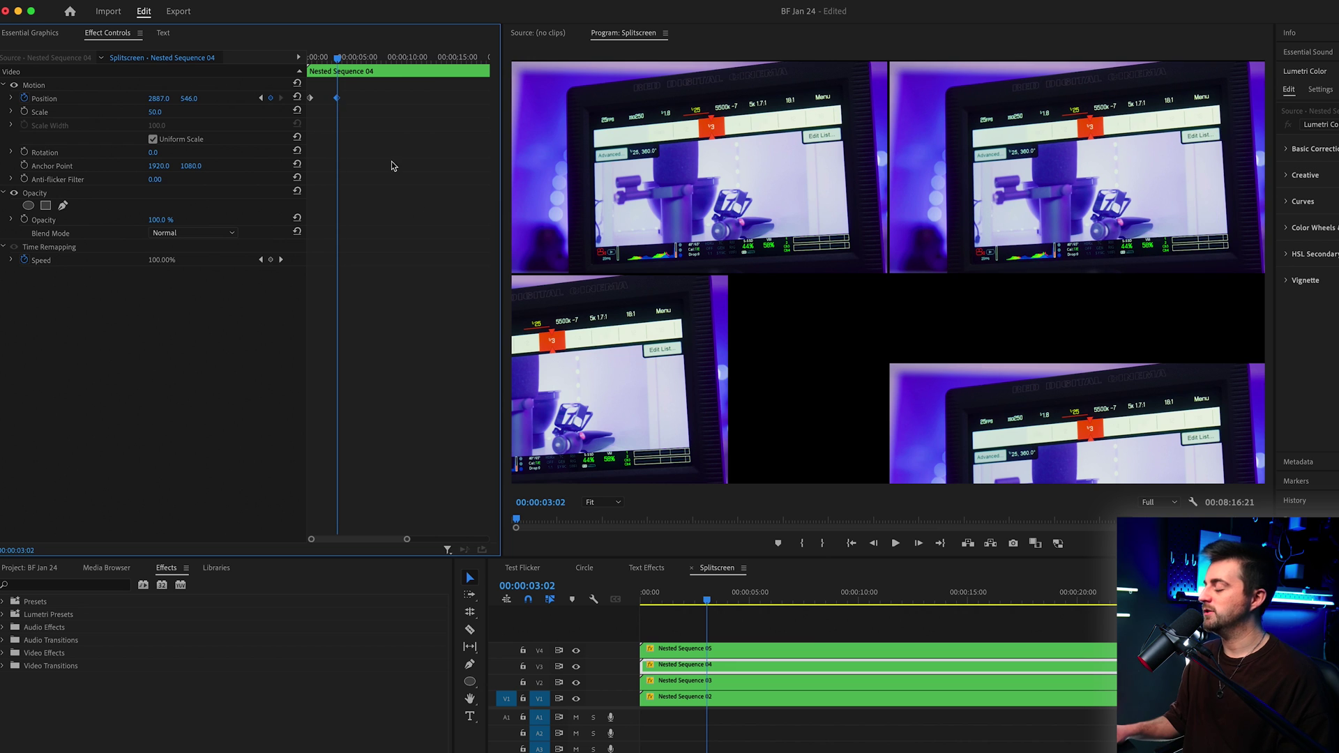
left_click(680, 681)
left_click(419, 365)
key("equal")
key("equal")
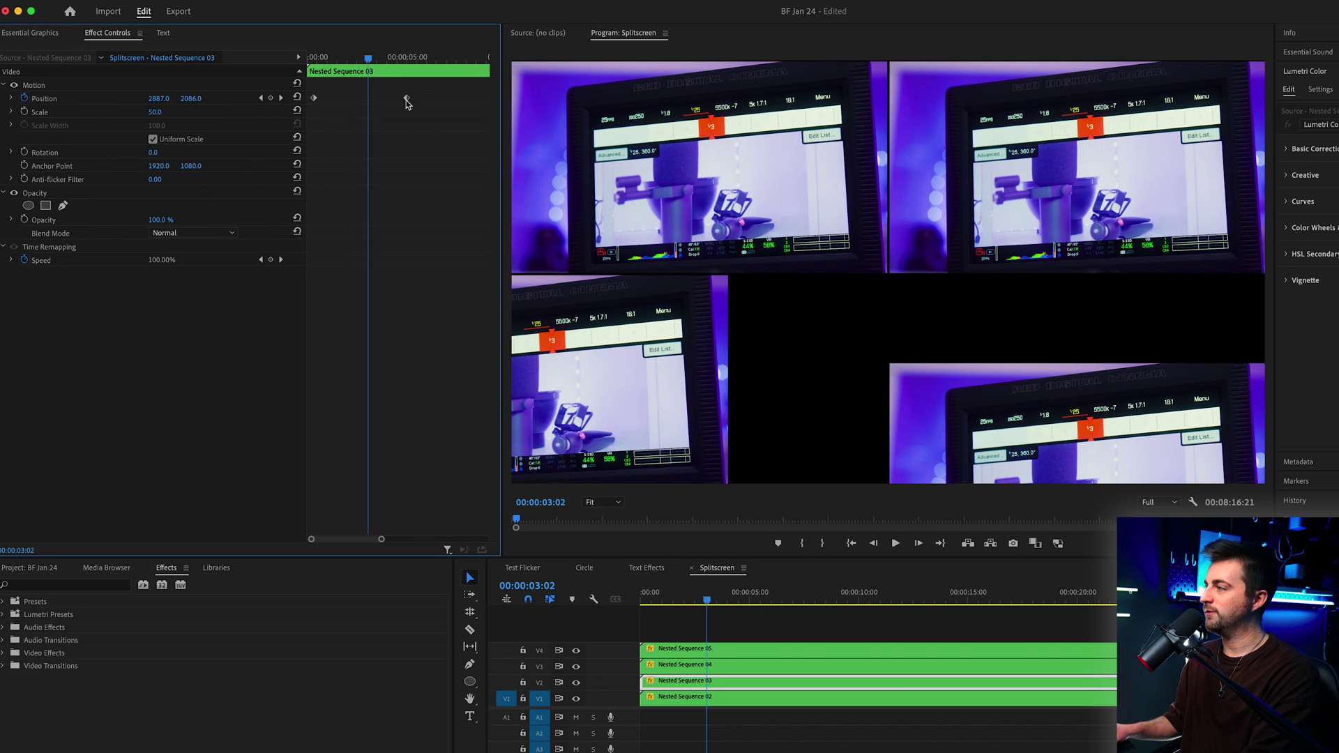
left_click_drag(407, 99, 368, 98)
left_click(720, 703)
left_click(366, 166)
key("equal")
left_click_drag(363, 98, 337, 99)
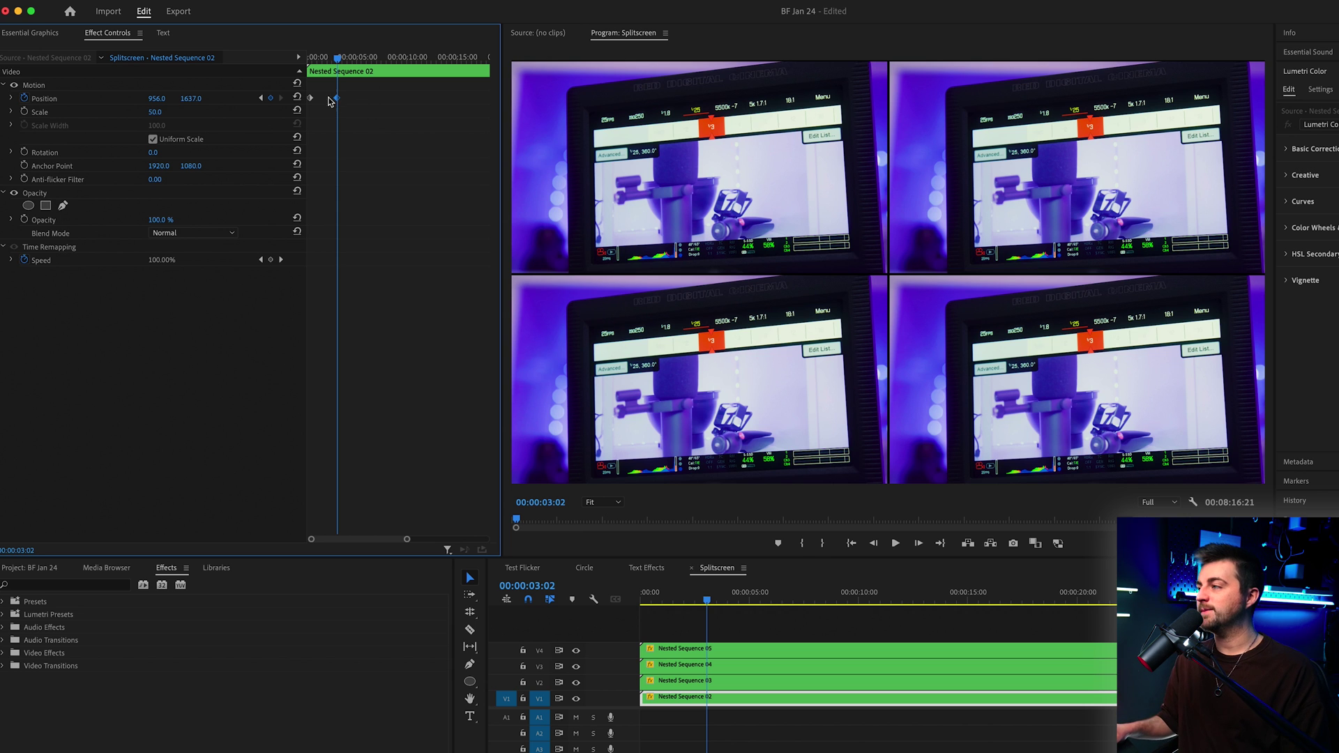
Set the Position keyframes' temporal interpolation to Ease Out and Ease In
right_click(311, 98)
mouse_move(391, 219)
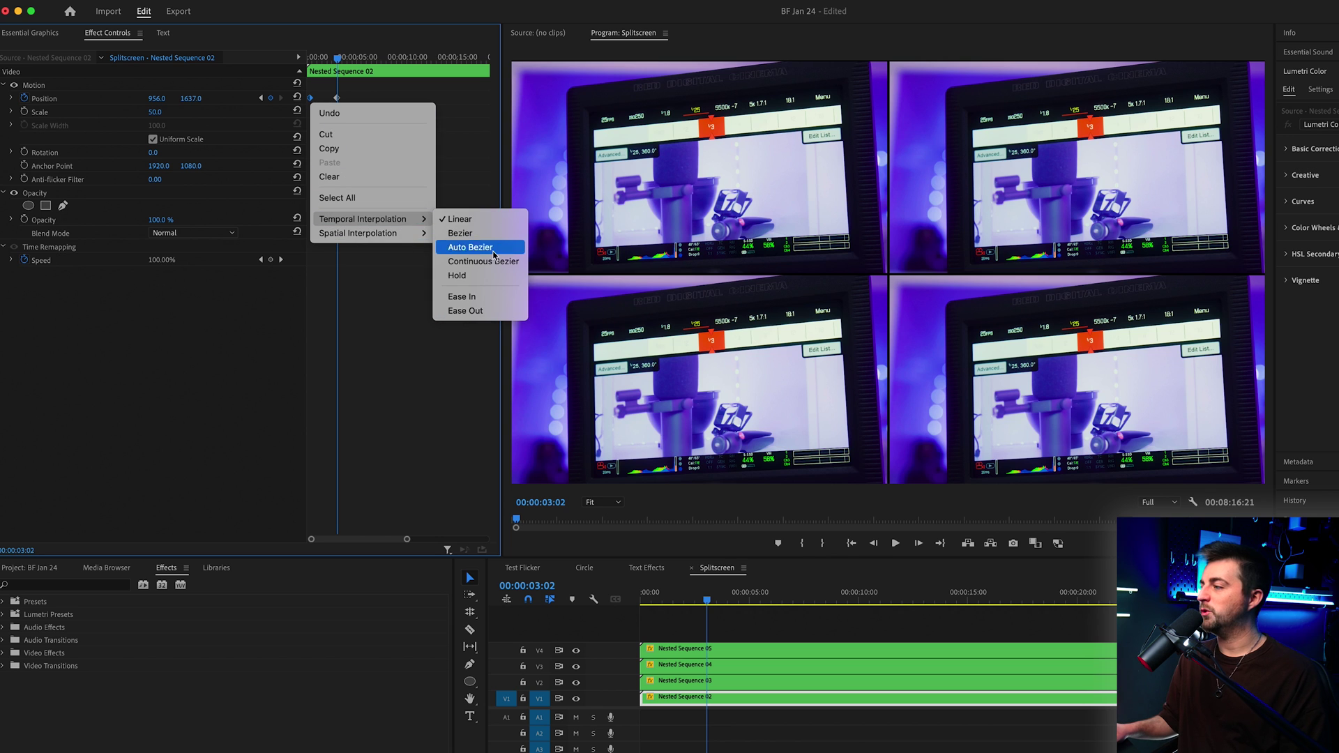
left_click(464, 311)
right_click(338, 100)
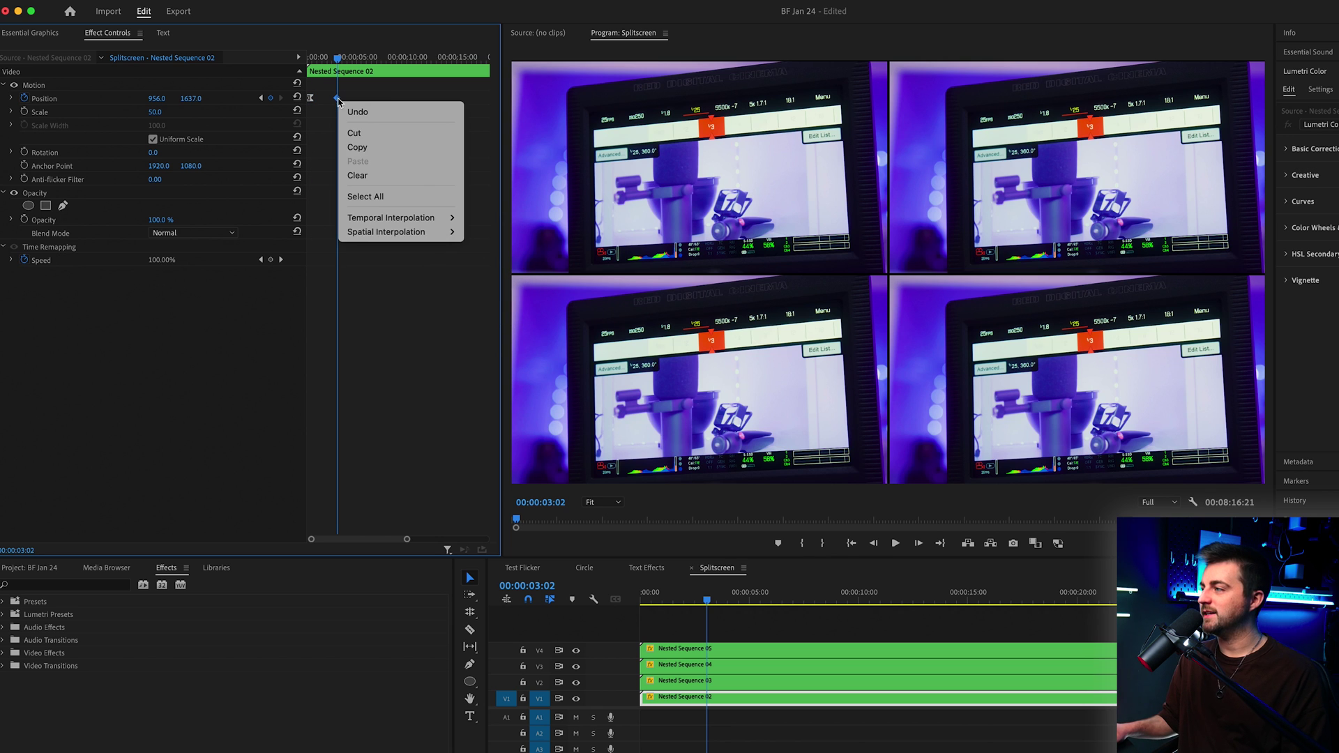
mouse_move(444, 222)
left_click(523, 296)
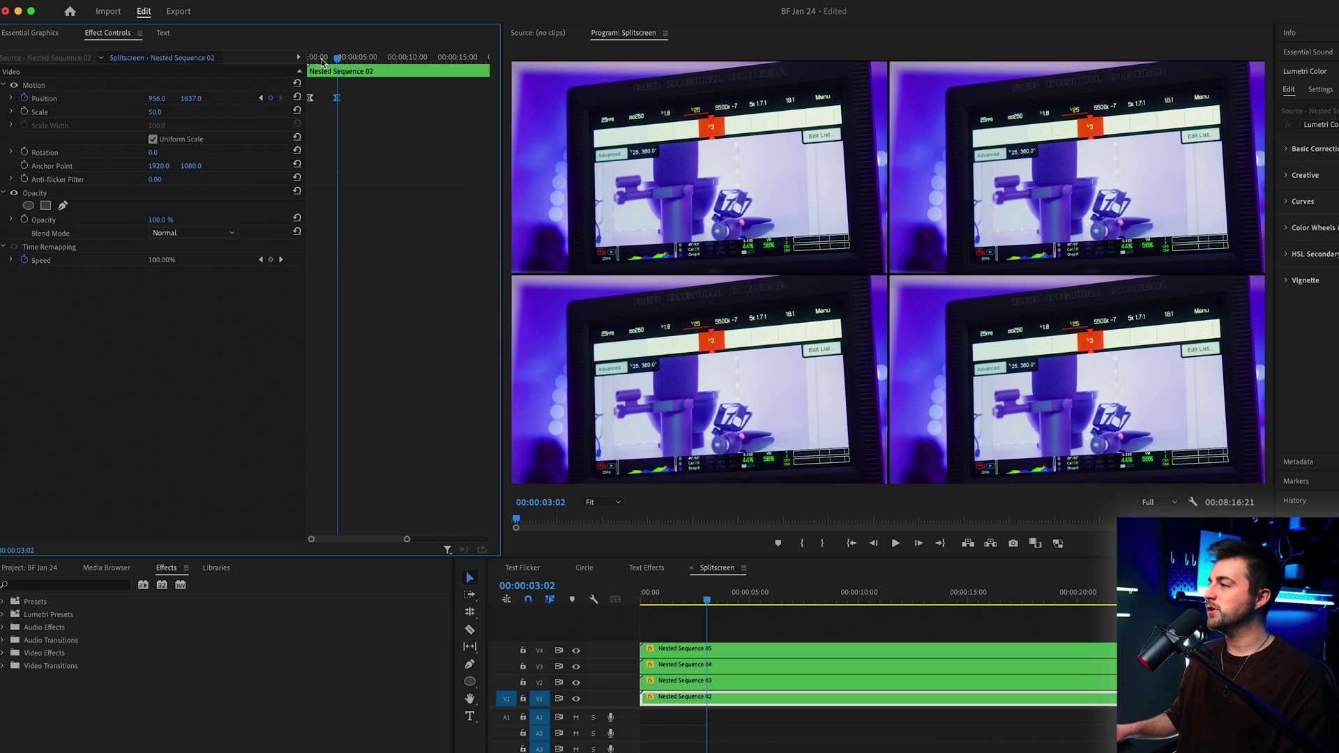
Play back the eased grid animation and undo the stray position keyframe
left_click_drag(322, 61, 307, 61)
key("space")
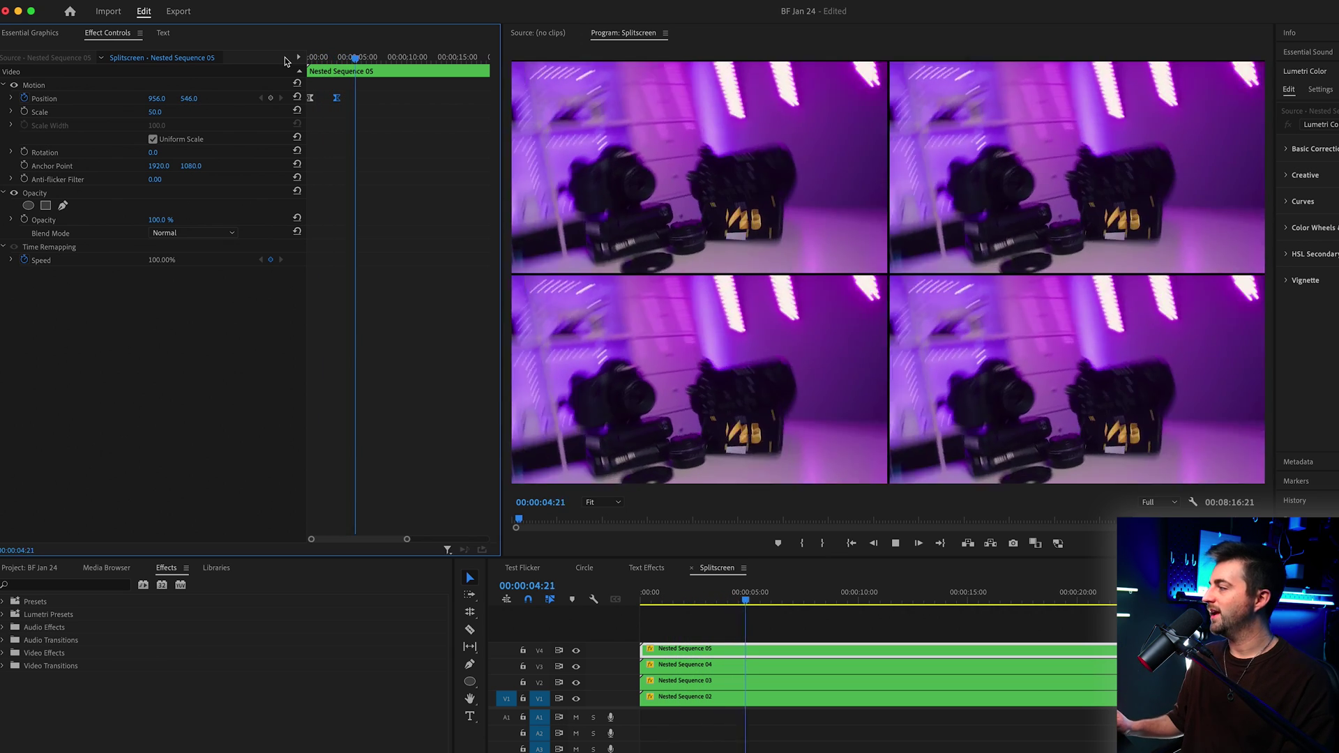
key("space")
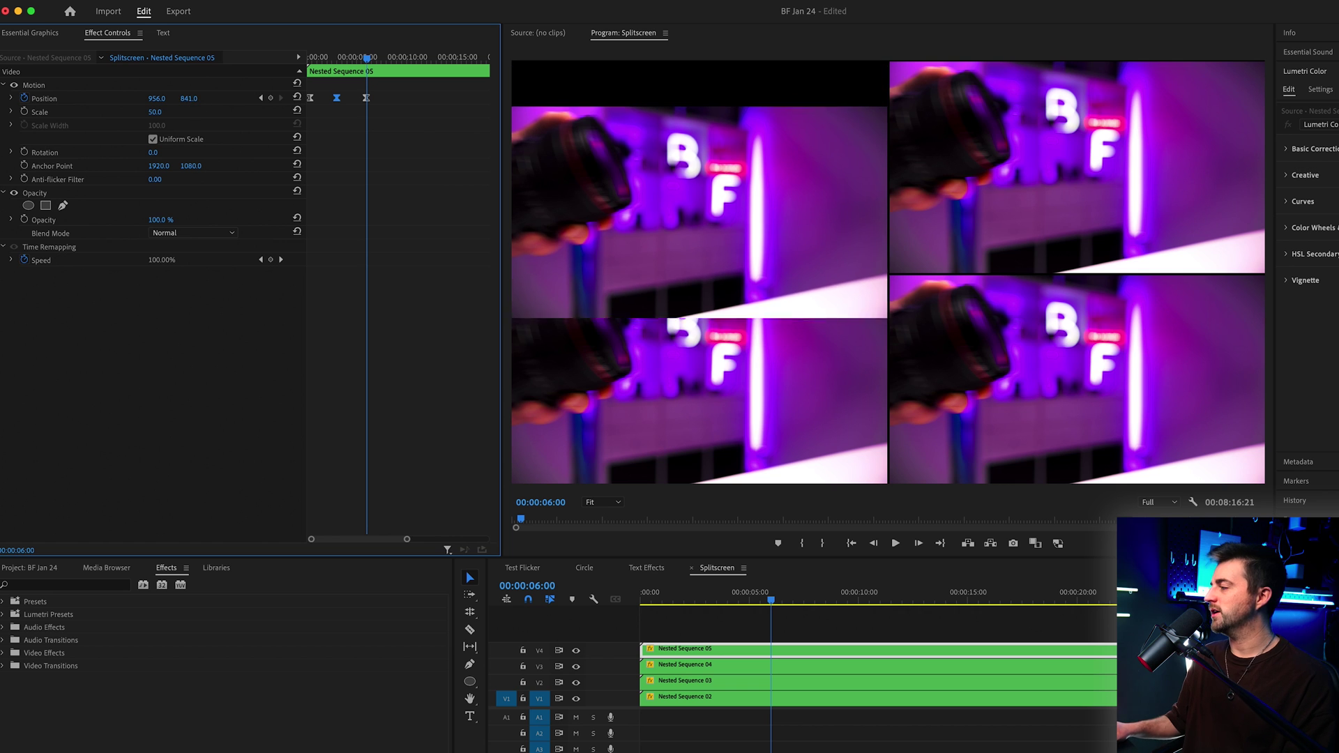
key("super+z")
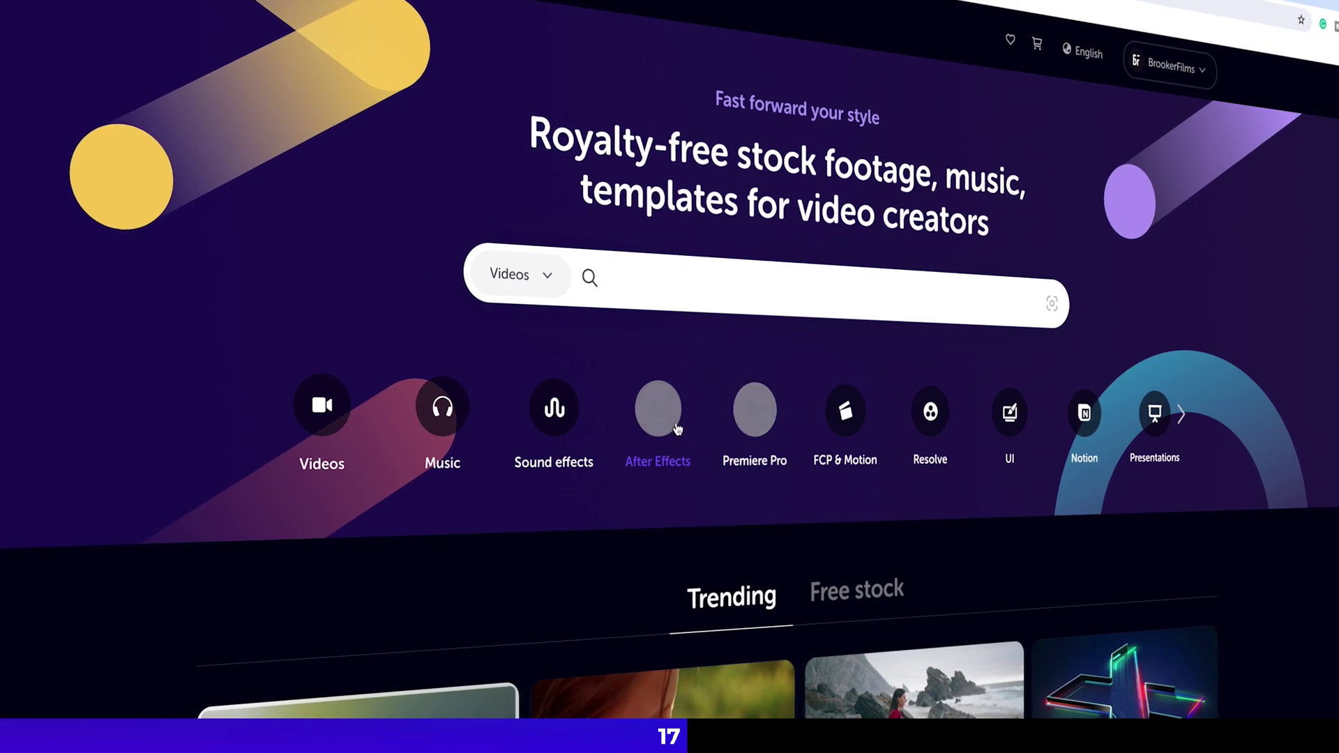
Open a template category on the Motion Elements site to browse its video templates
left_click(925, 411)
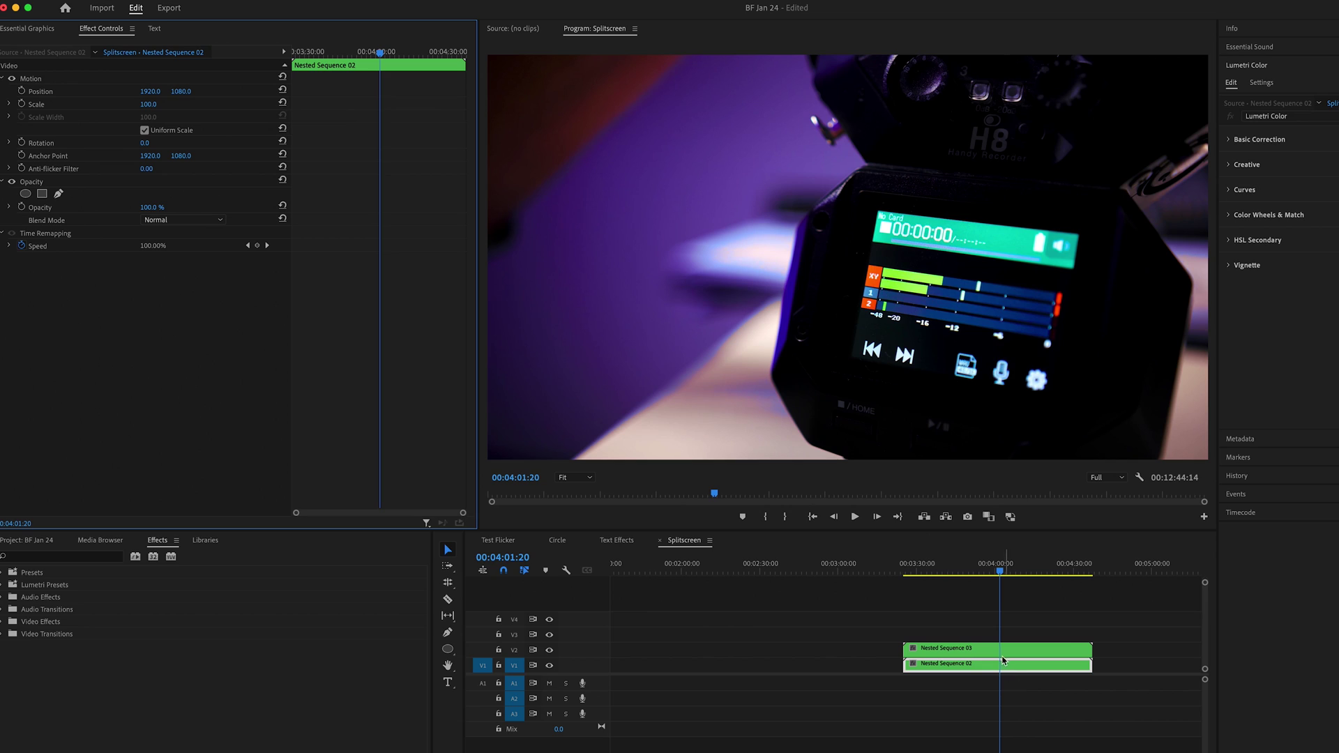
Apply the Crop effect to Nested Sequence 03 and shift Nested Sequence 02 slightly earlier
left_click(1001, 650)
left_click_drag(148, 143, 88, 143)
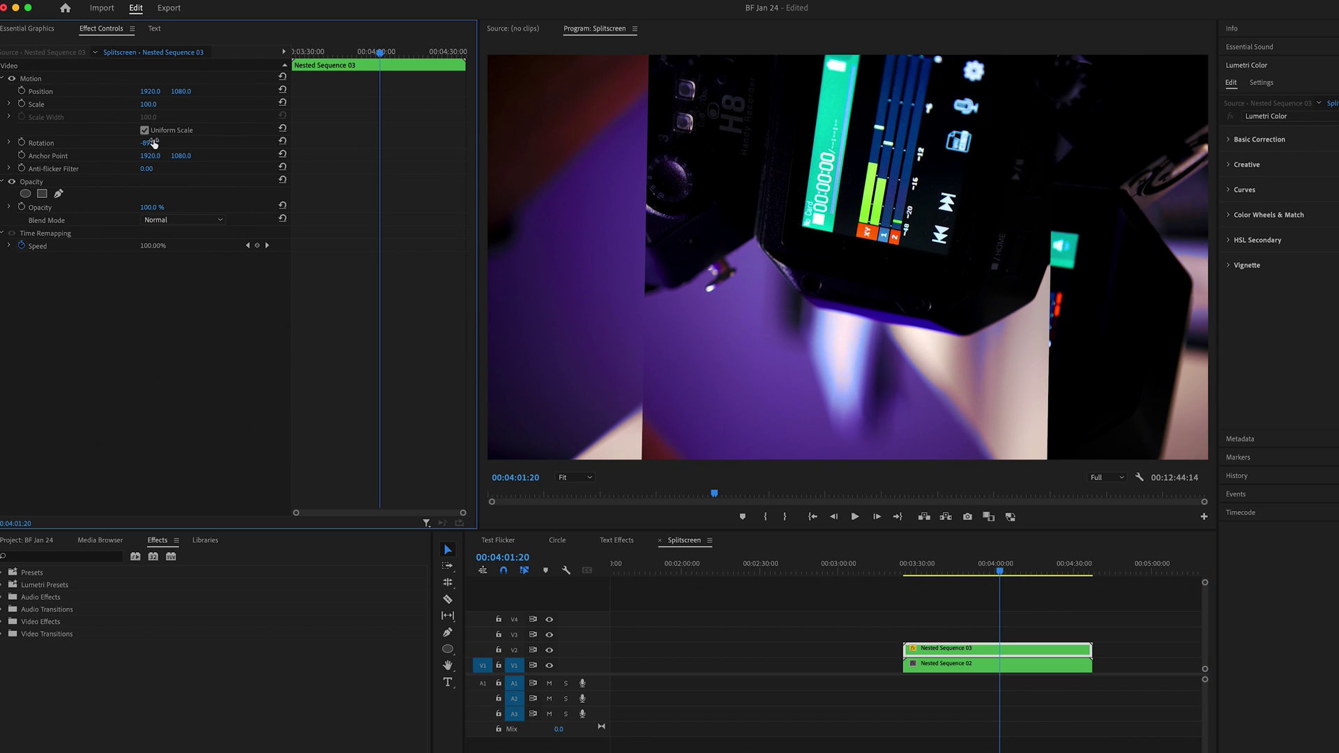
key("super+z")
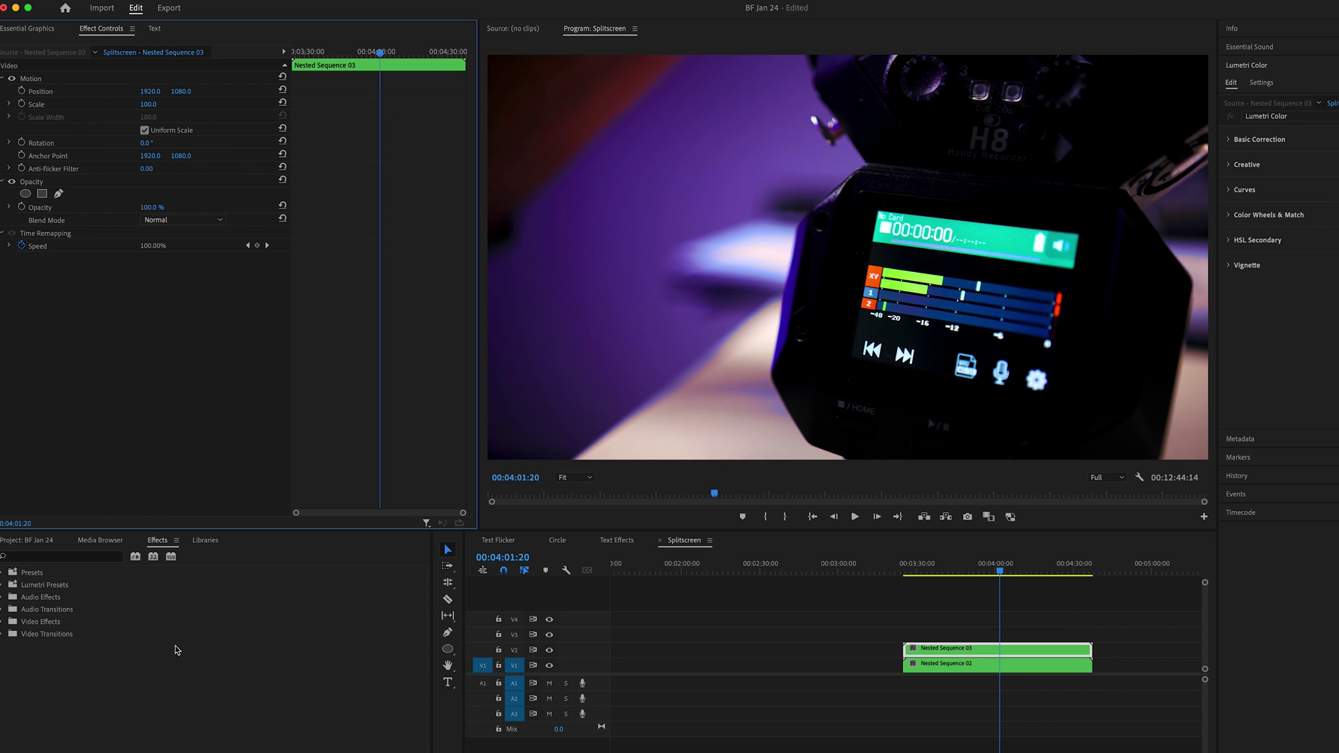
left_click(87, 558)
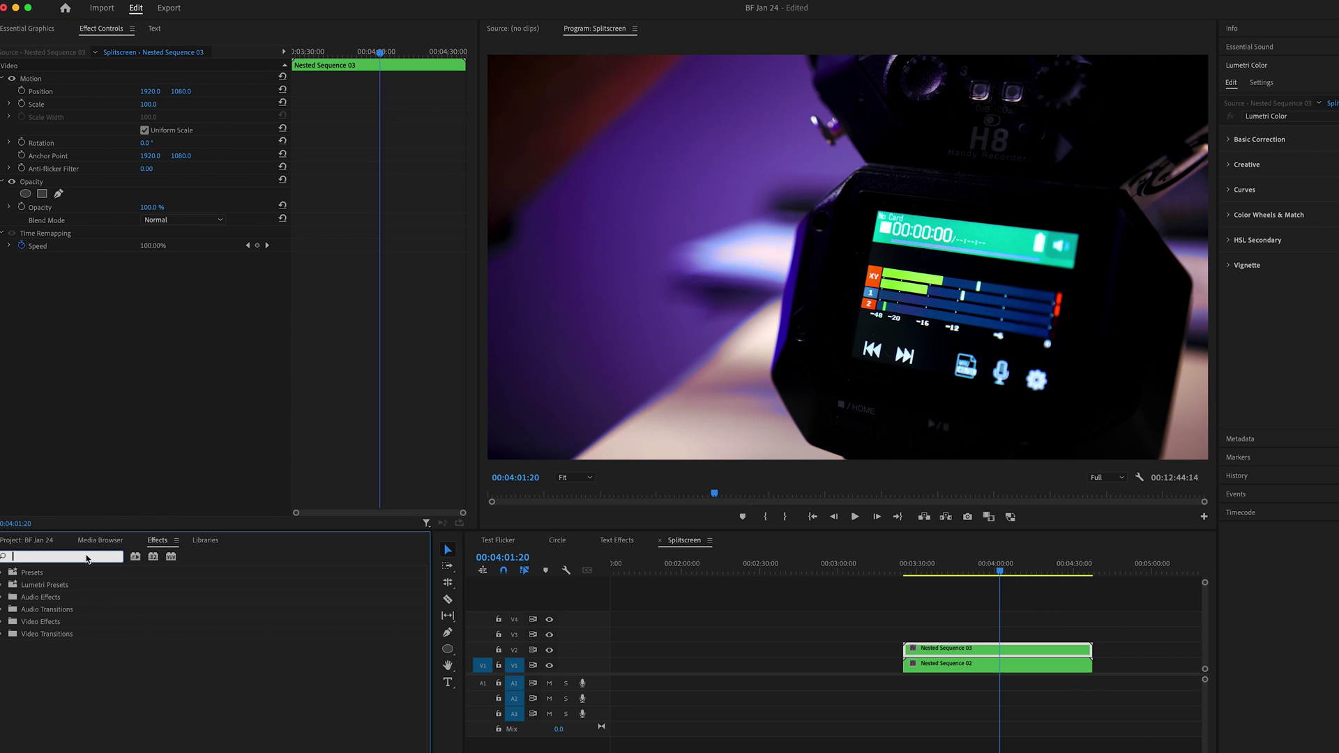
type("crop")
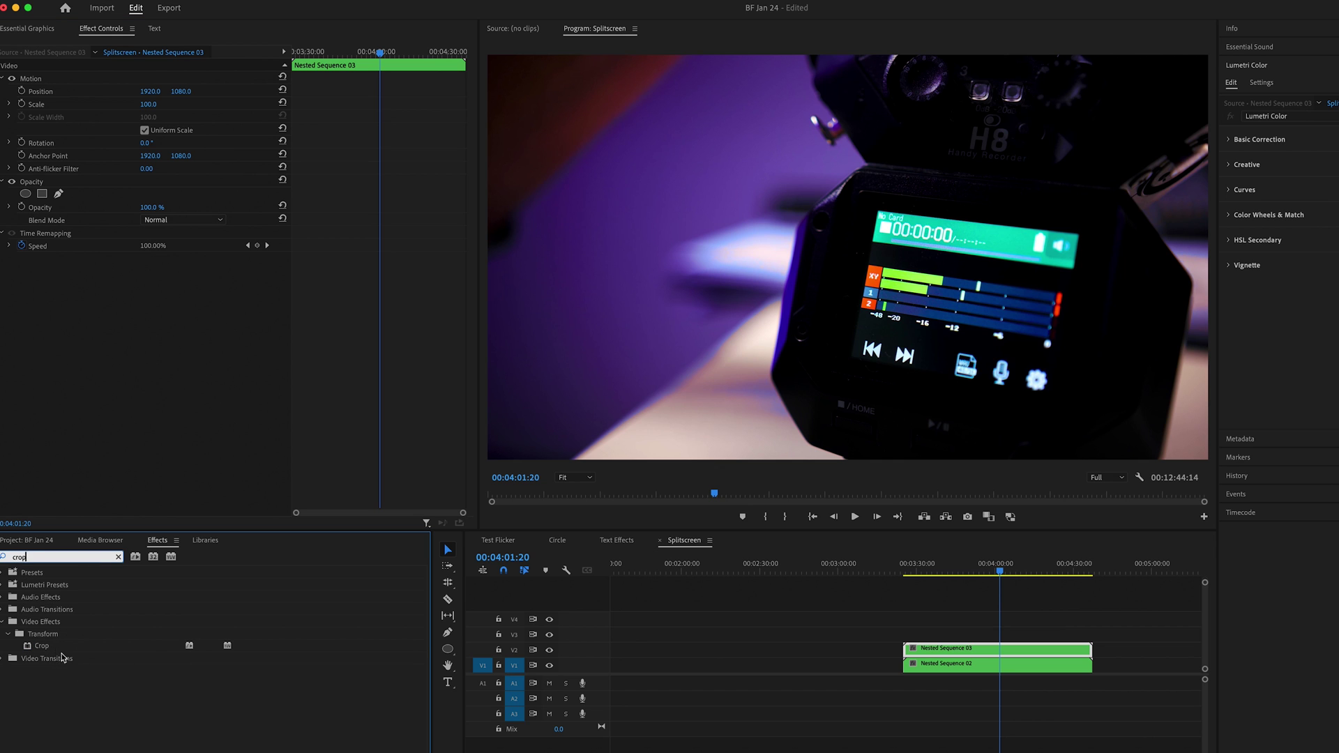
left_click_drag(59, 654, 1031, 650)
left_click_drag(1026, 666, 1005, 670)
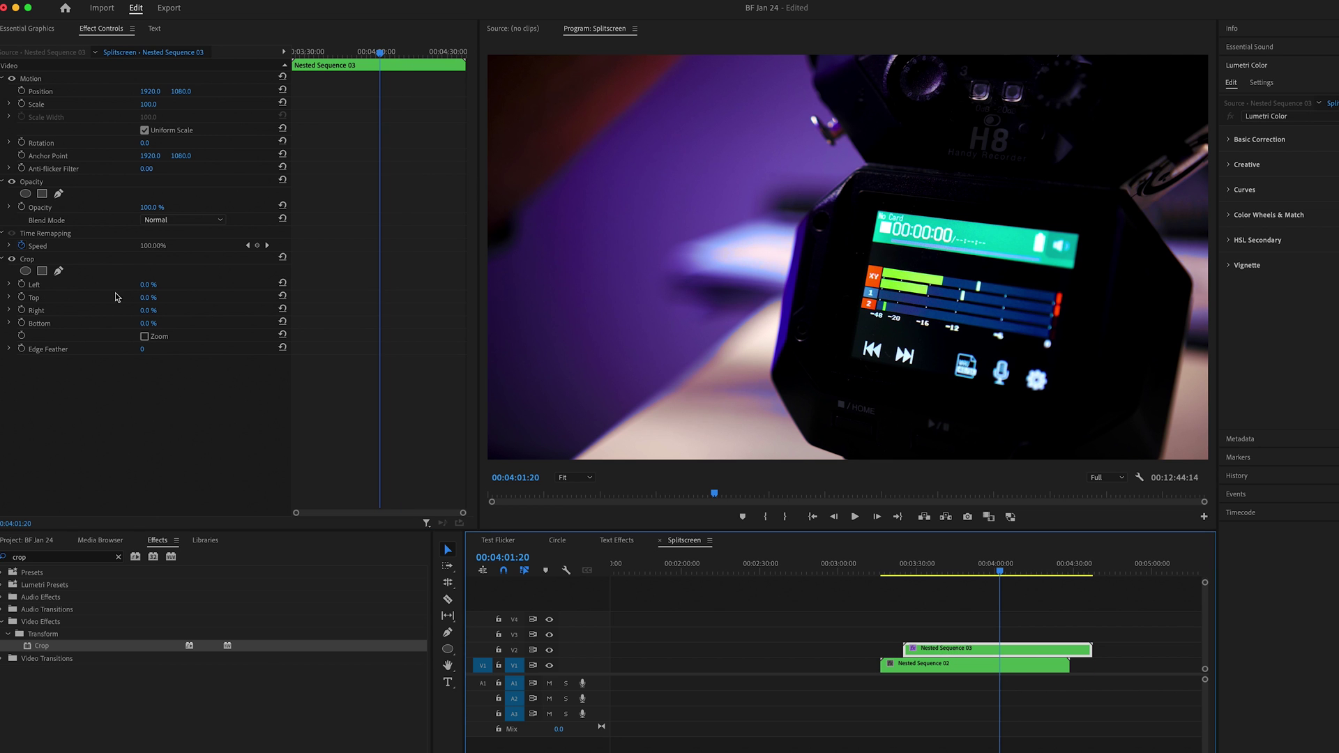
Set the Crop effect's Left and Right values to 25%
left_click(148, 284)
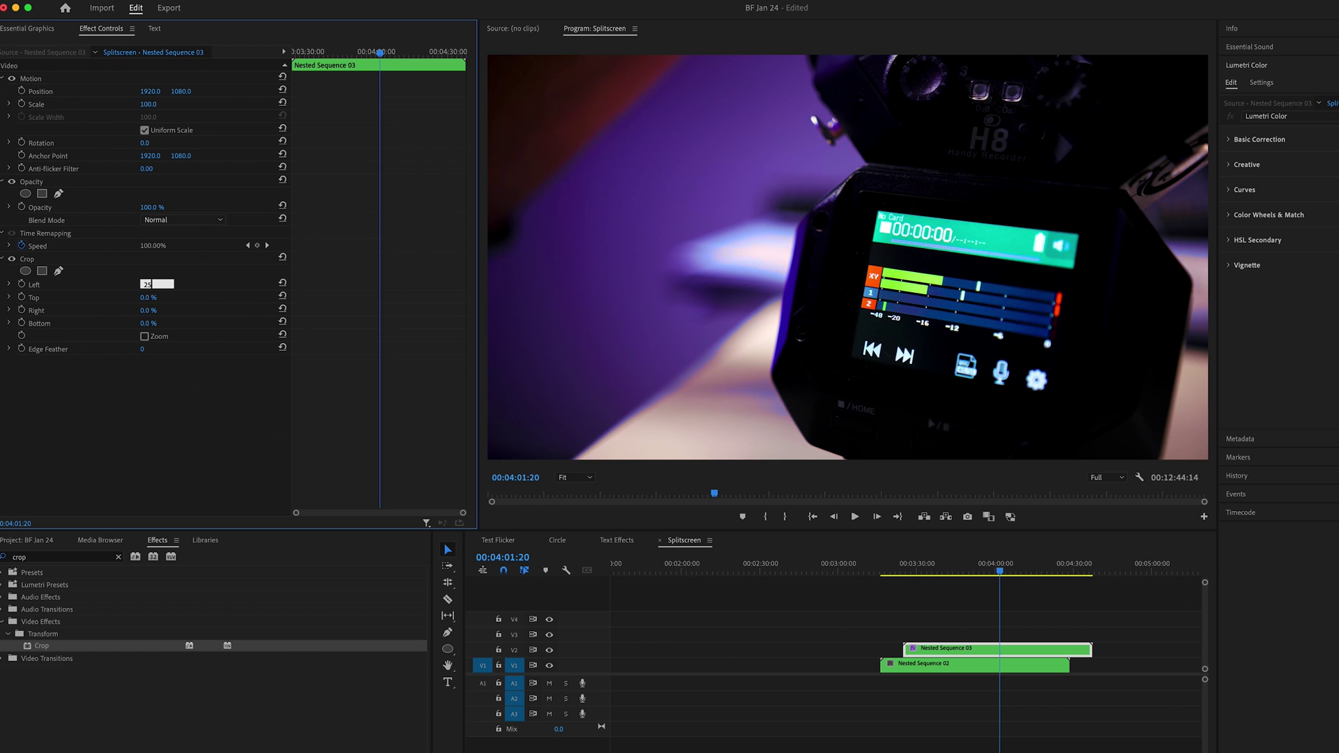
type("25")
key("Tab")
key("Tab")
type("25")
key("Return")
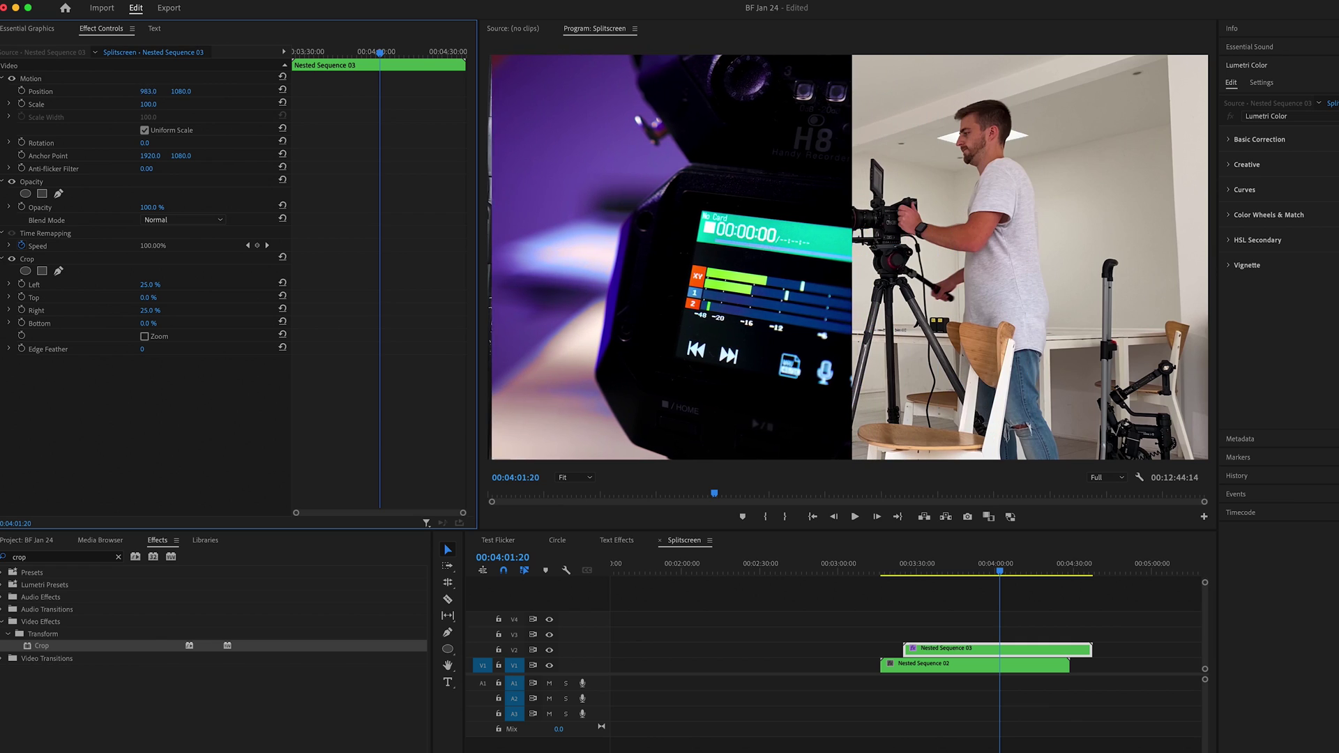
Move Nested Sequence 03 left to Position X 946 and Nested Sequence 02 right to about 2926
left_click_drag(148, 92, 133, 91)
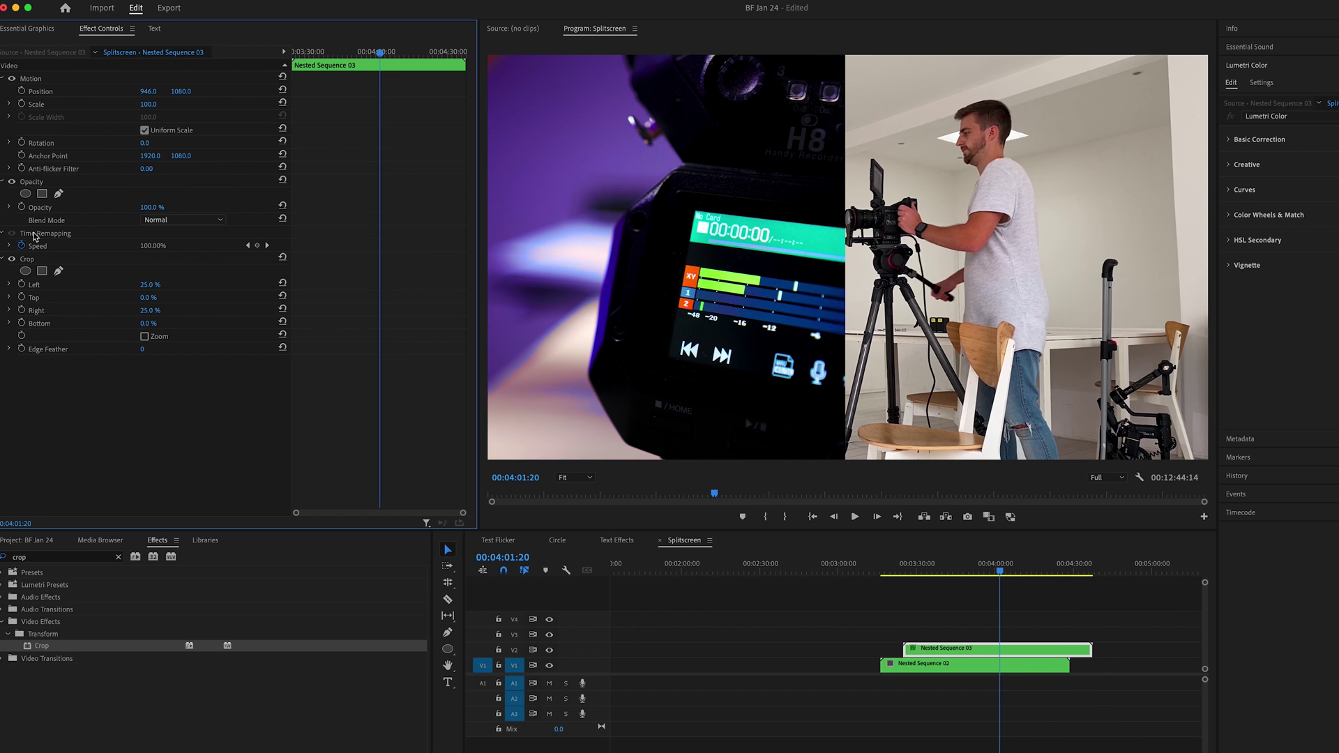
left_click(28, 260)
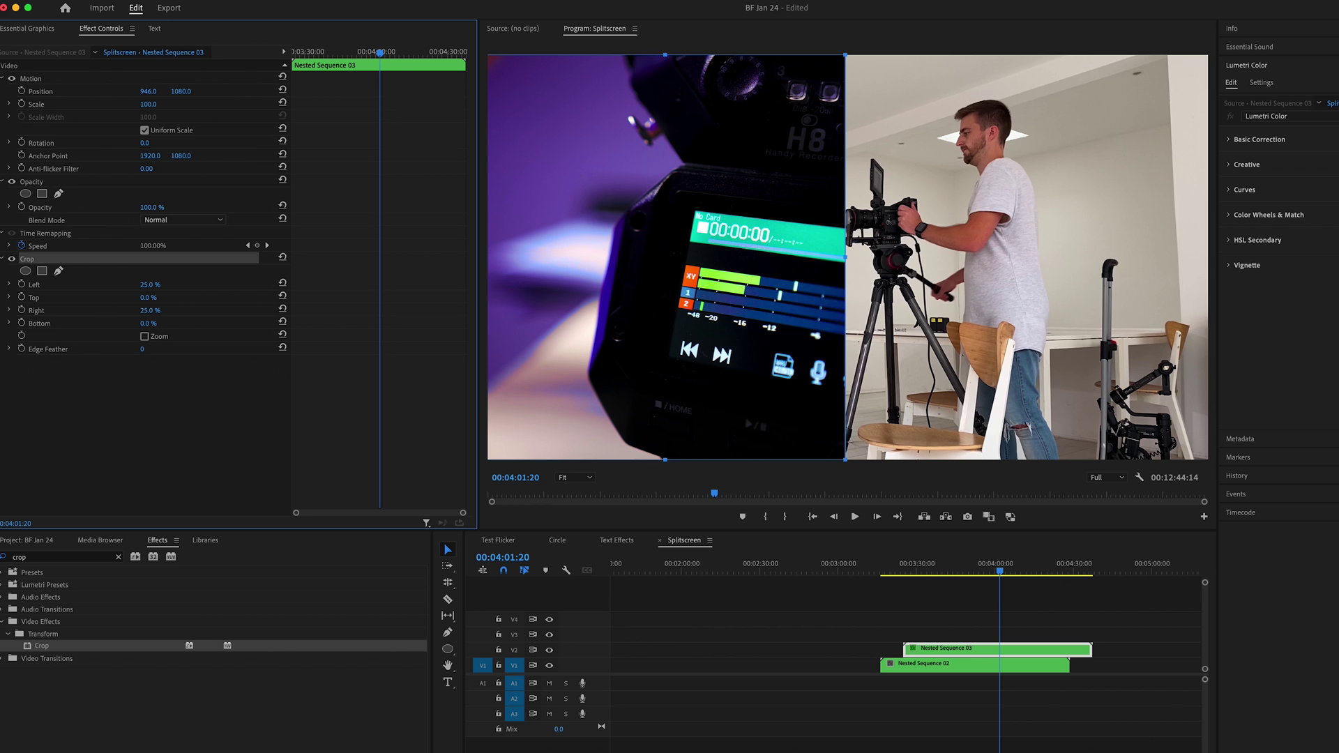
left_click(1031, 667)
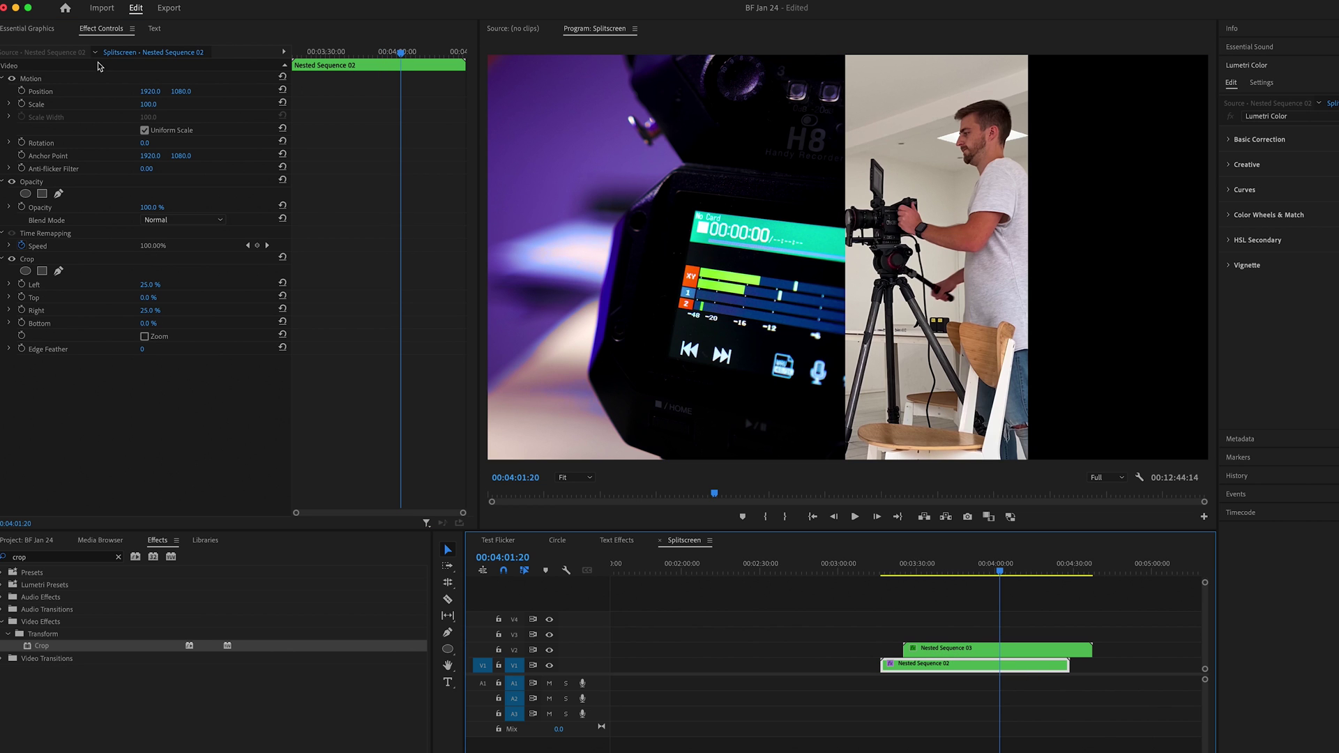
left_click_drag(150, 91, 211, 92)
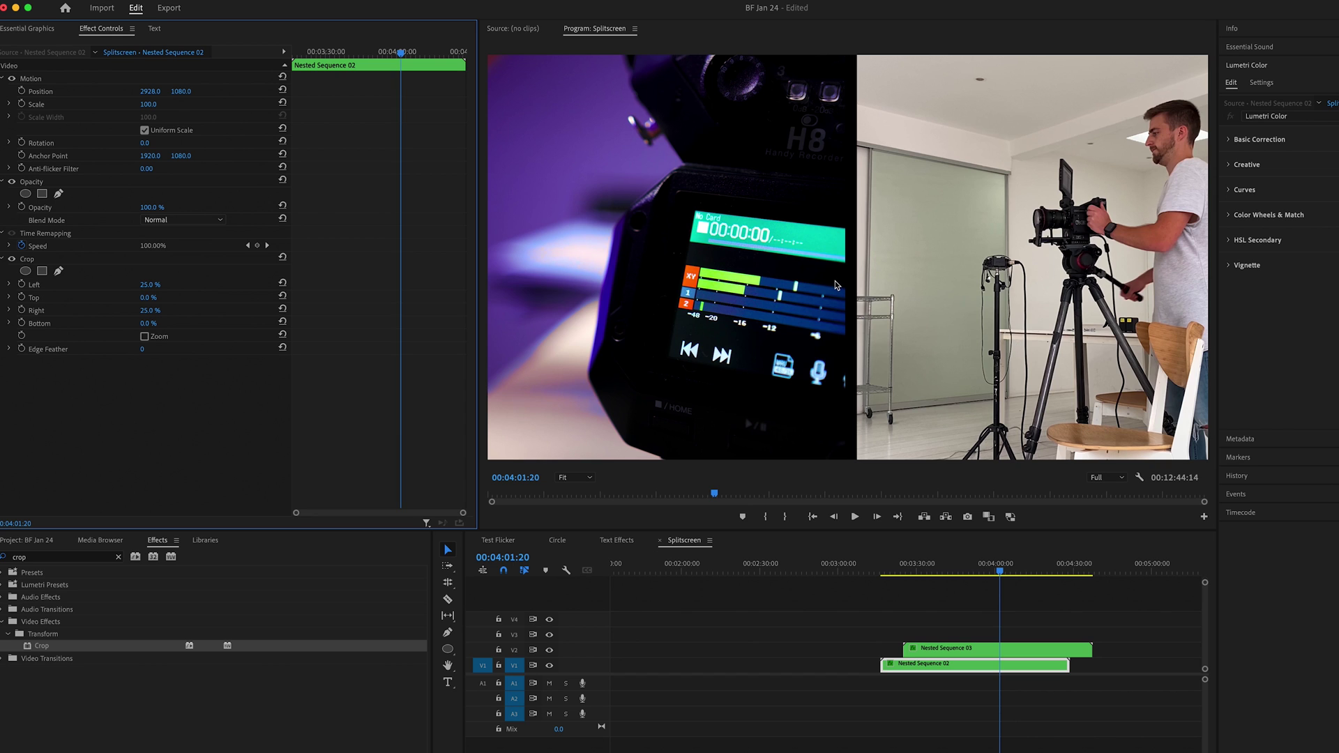
Show the transparency grid and set Nested Sequence 02 to X 2880, checking the seam at 800% zoom
left_click(1139, 479)
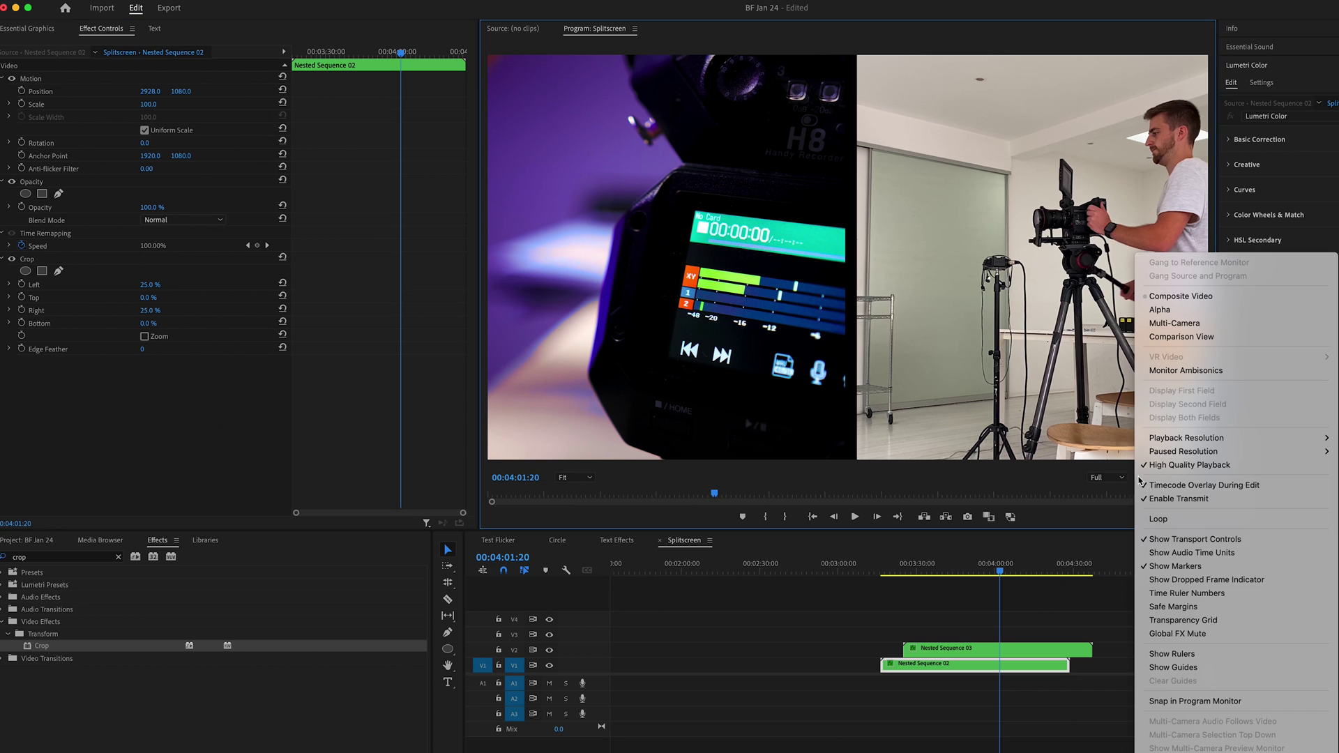
left_click(1173, 624)
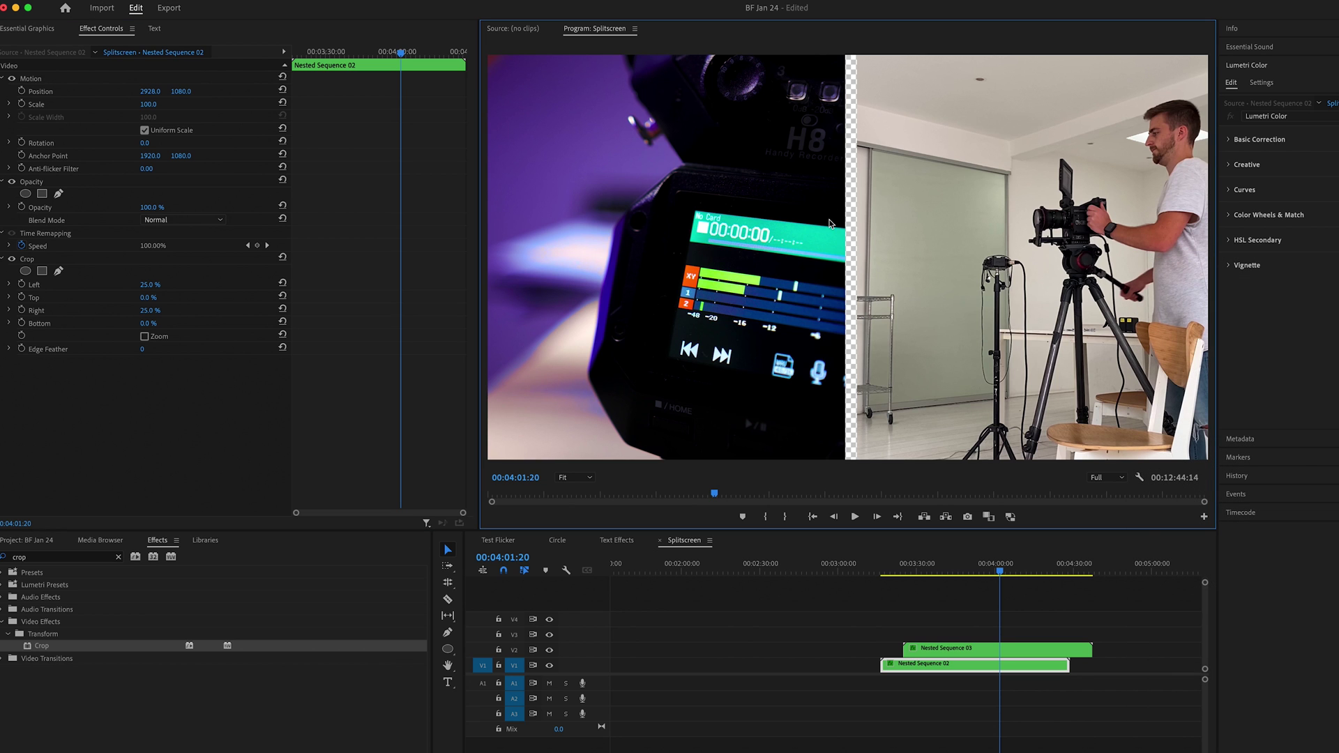
left_click_drag(146, 96, 773, 300)
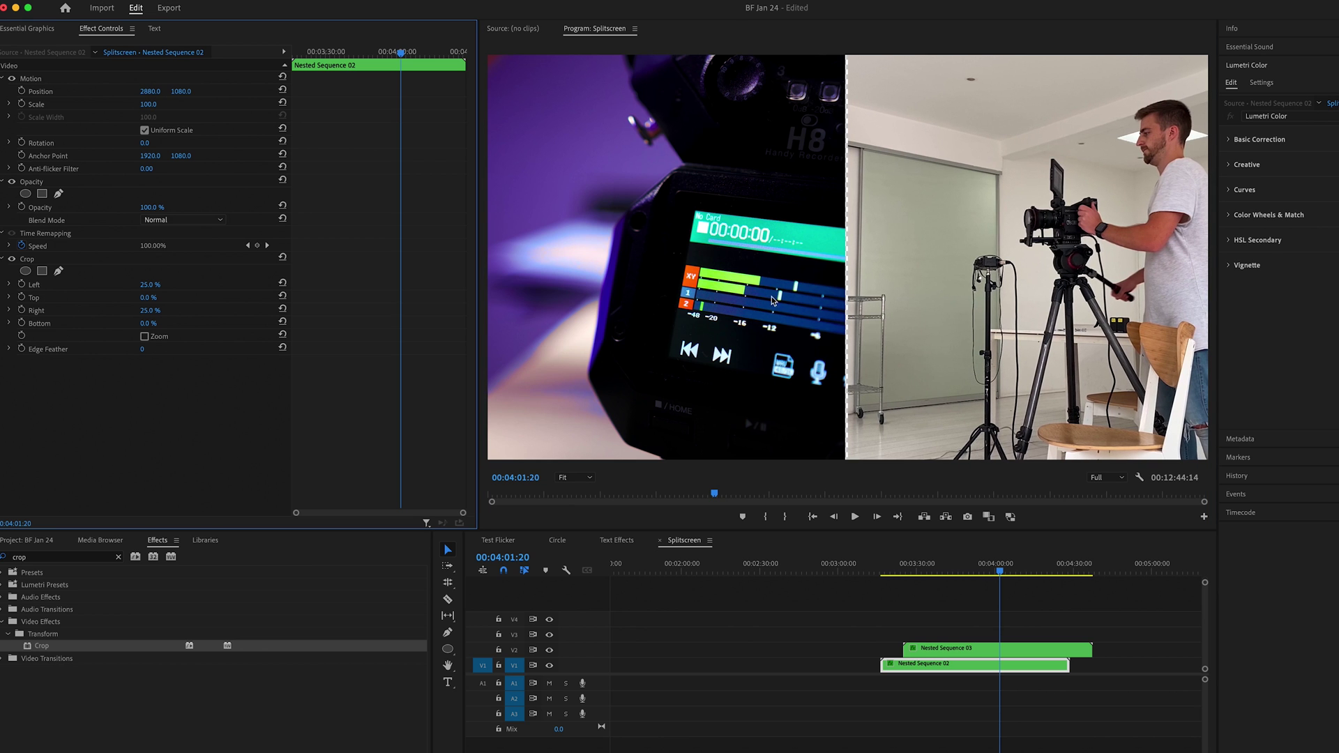
left_click(563, 479)
left_click(576, 614)
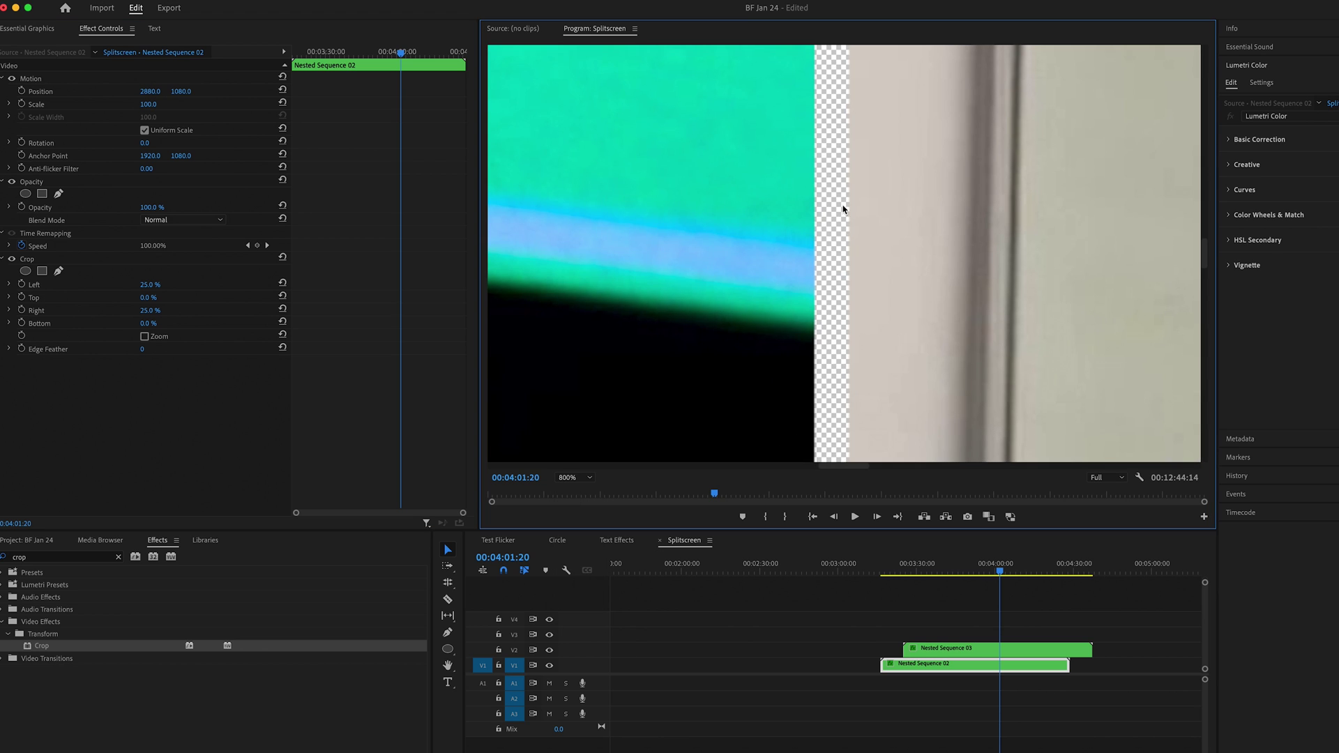
left_click(576, 478)
left_click(569, 487)
Turn off the transparency grid and play back the two-way split
left_click(1140, 477)
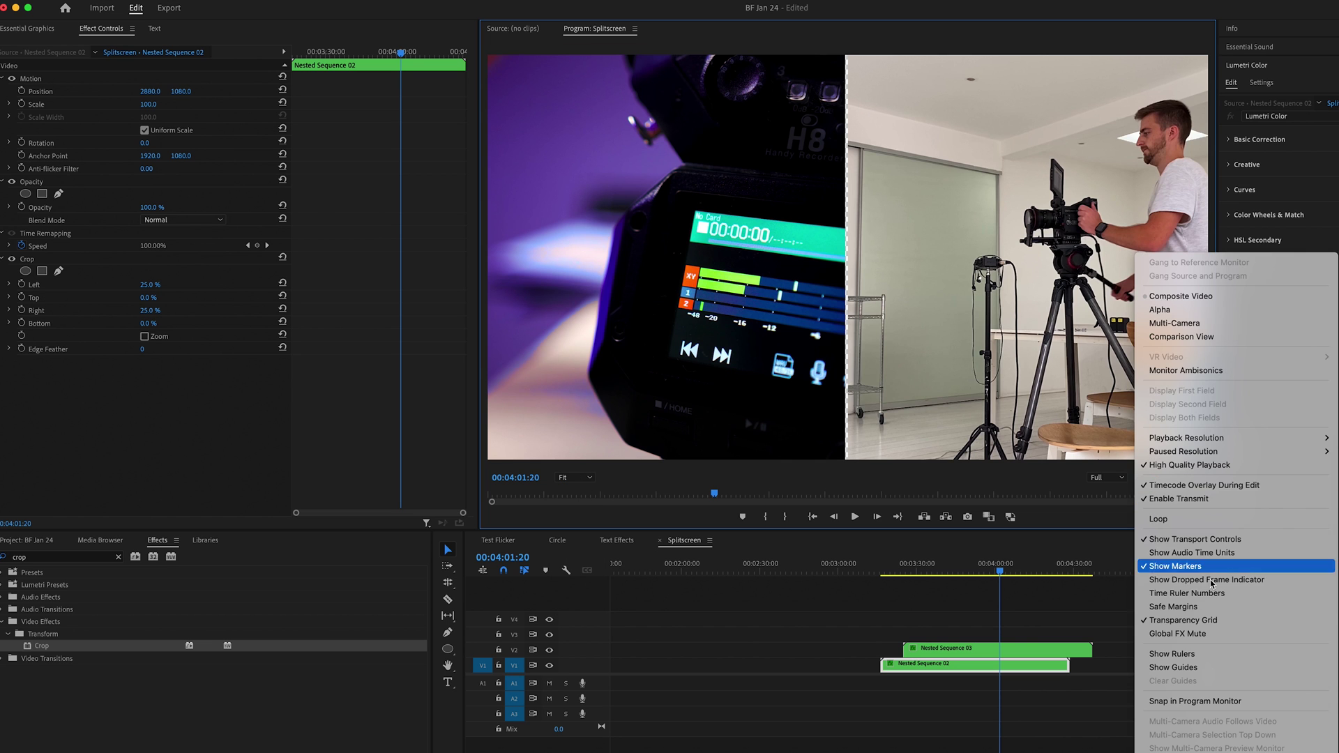
left_click(1205, 620)
left_click(929, 567)
key("space")
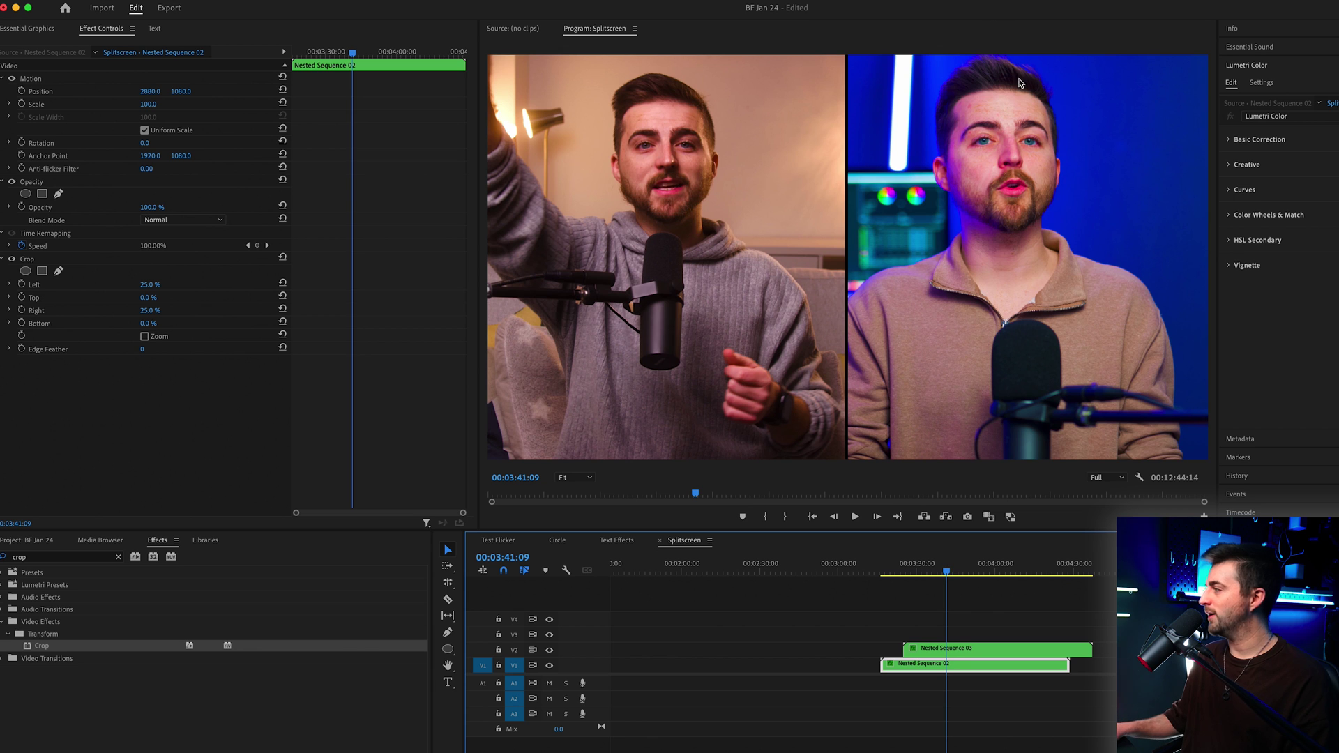
Open Nested Sequence 02 in its own timeline and review its source footage
double_click(948, 664)
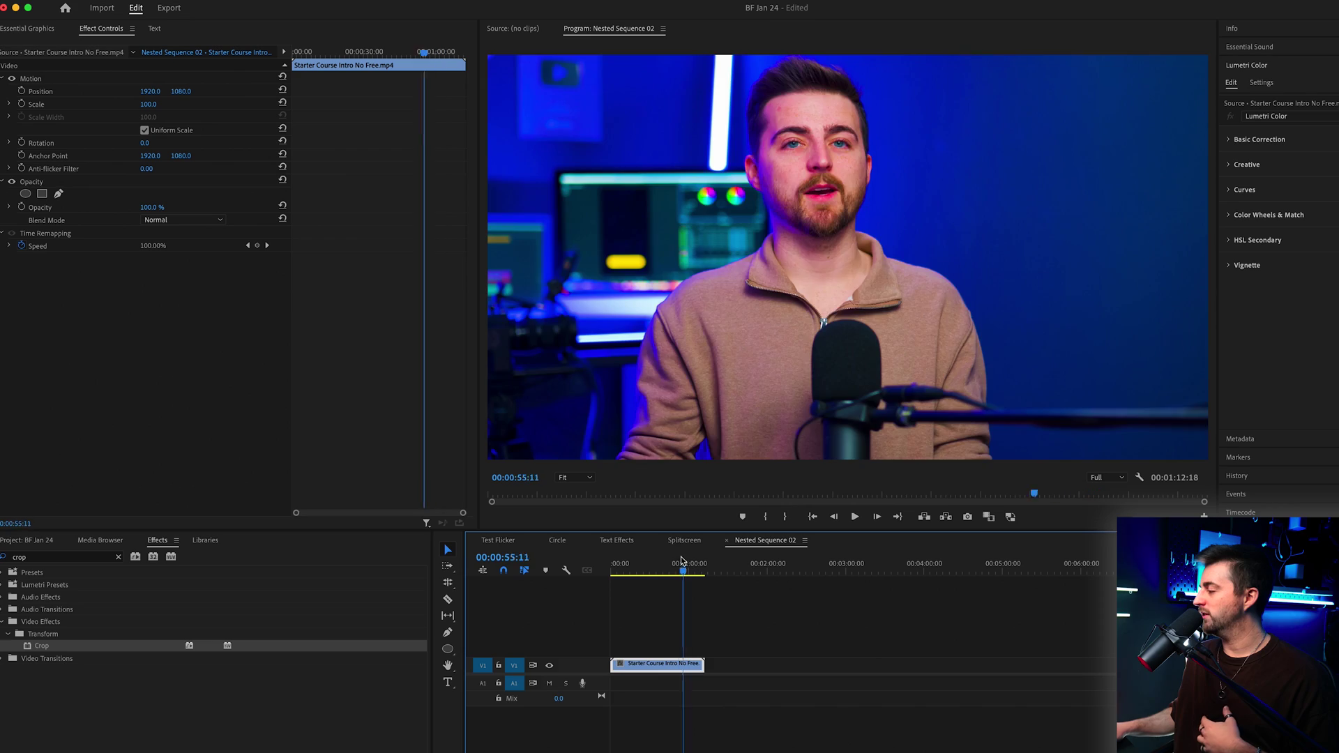
left_click_drag(671, 558, 666, 554)
left_click_drag(148, 91, 155, 93)
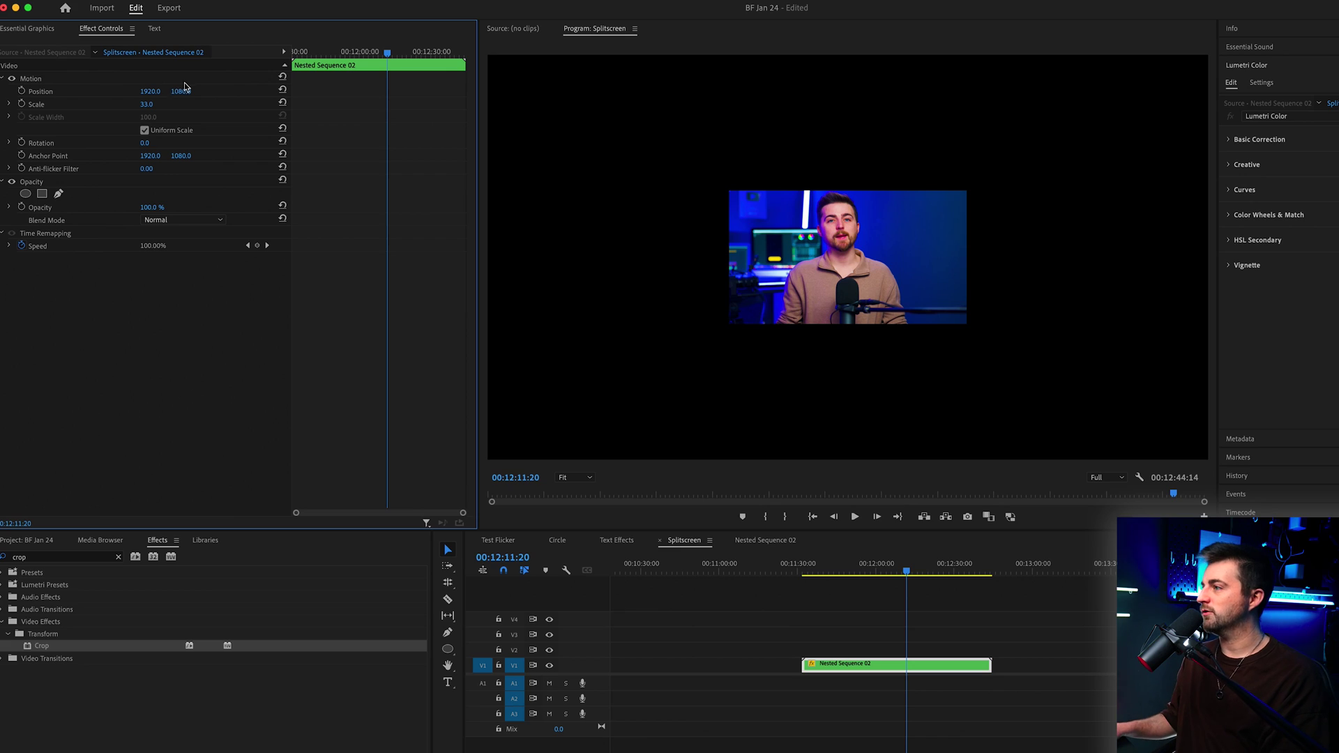
Move the 33%-scaled Nested Sequence 02 to 635, 350 and Alt-drag a copy onto V2
left_click(94, 78)
mouse_move(149, 91)
left_mouse_down()
mouse_move(93, 91)
mouse_move(173, 92)
mouse_move(141, 92)
left_mouse_up()
left_click_drag(861, 663, 871, 652)
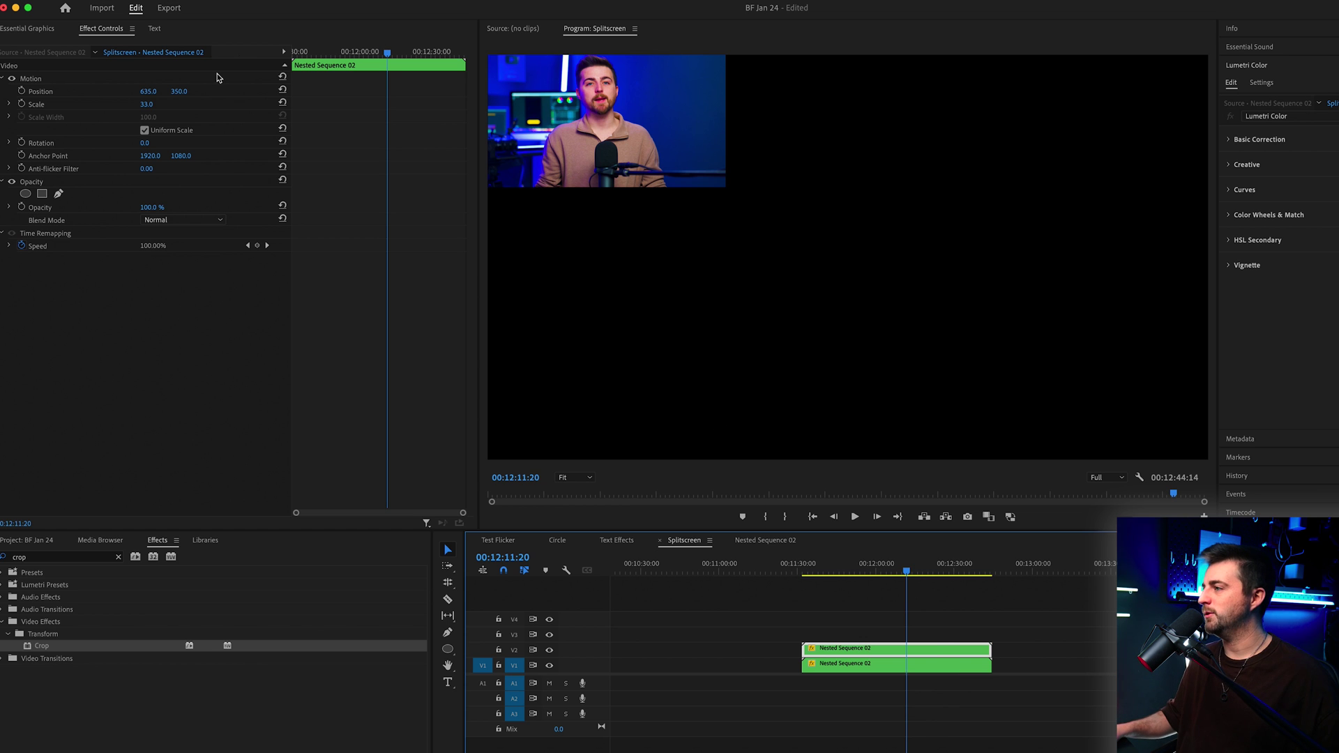
Reset the V2 copy's position and set its Position Y to 350 for the top row
left_click(283, 90)
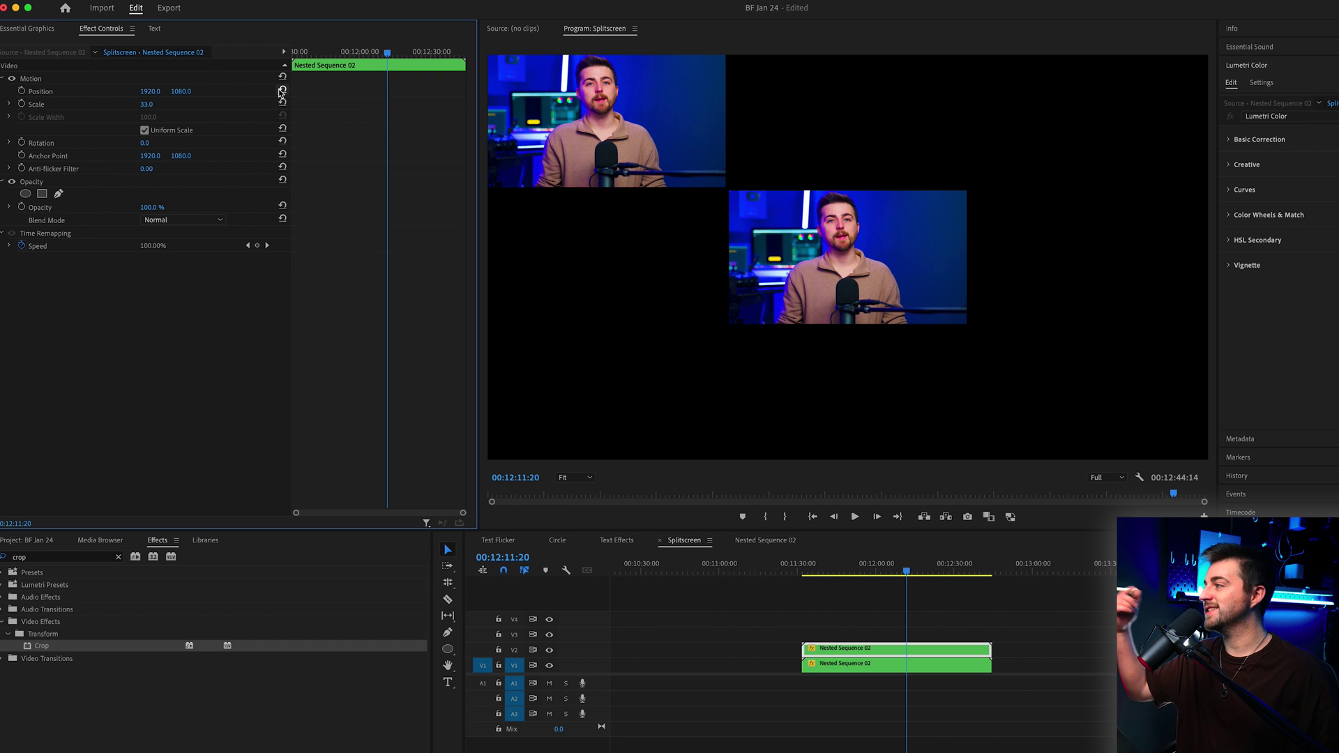
left_click(840, 663)
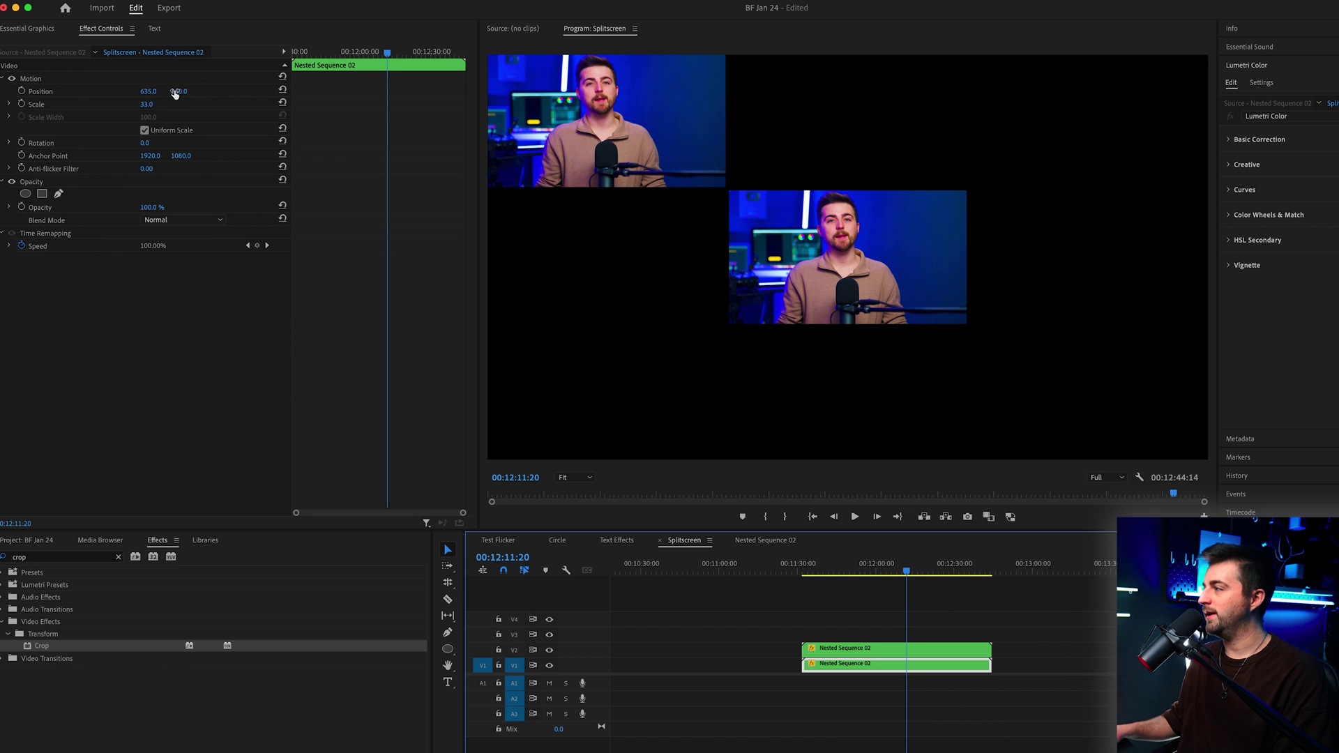
left_click_drag(177, 95, 181, 96)
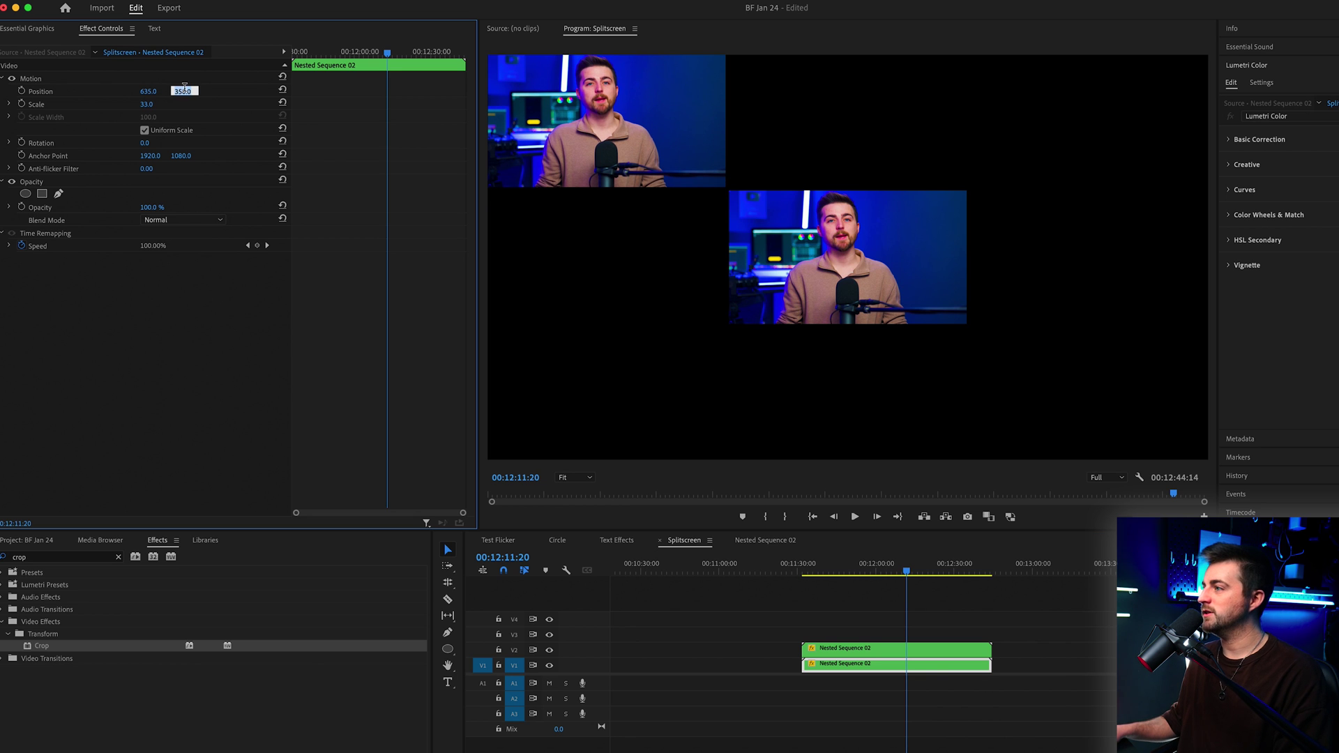
left_click(918, 655)
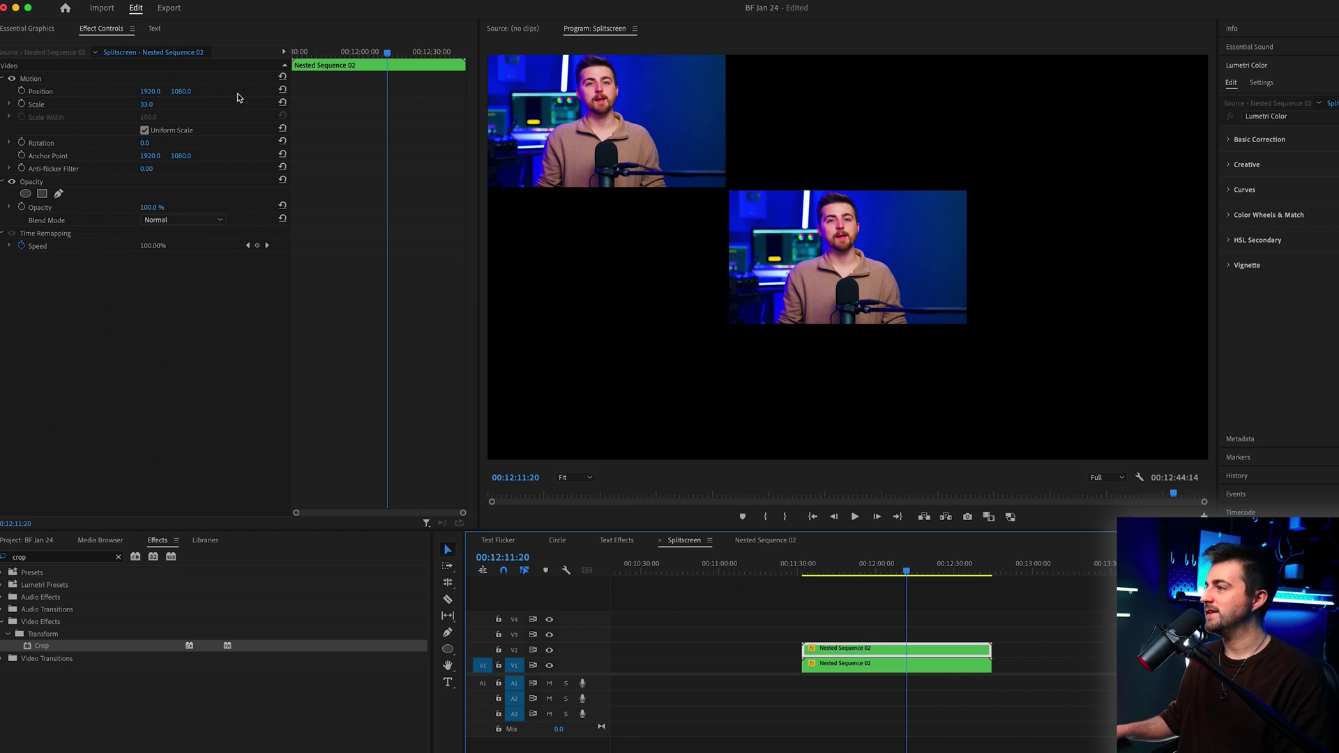
left_click(181, 92)
type("350")
key("Return")
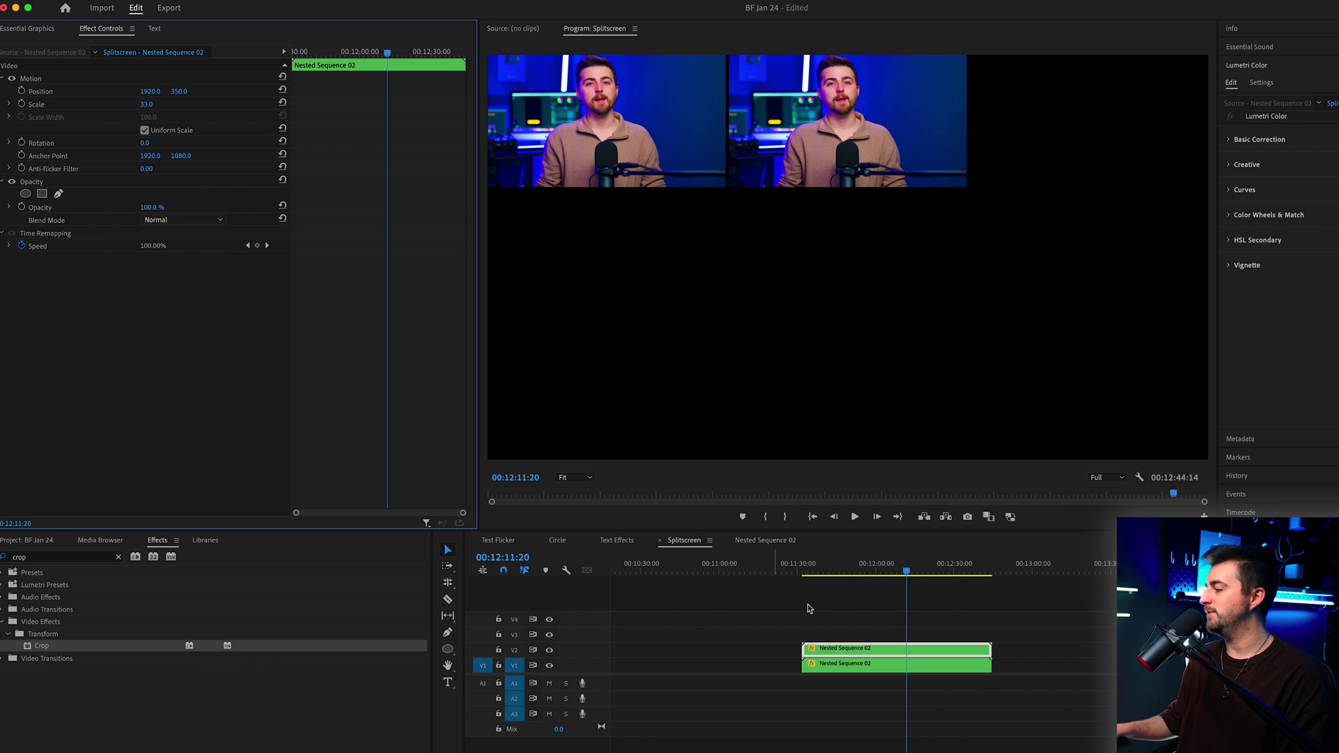
Duplicate it onto V3 and place the third tile top-right at about 3206, 350
left_click_drag(858, 649, 858, 634)
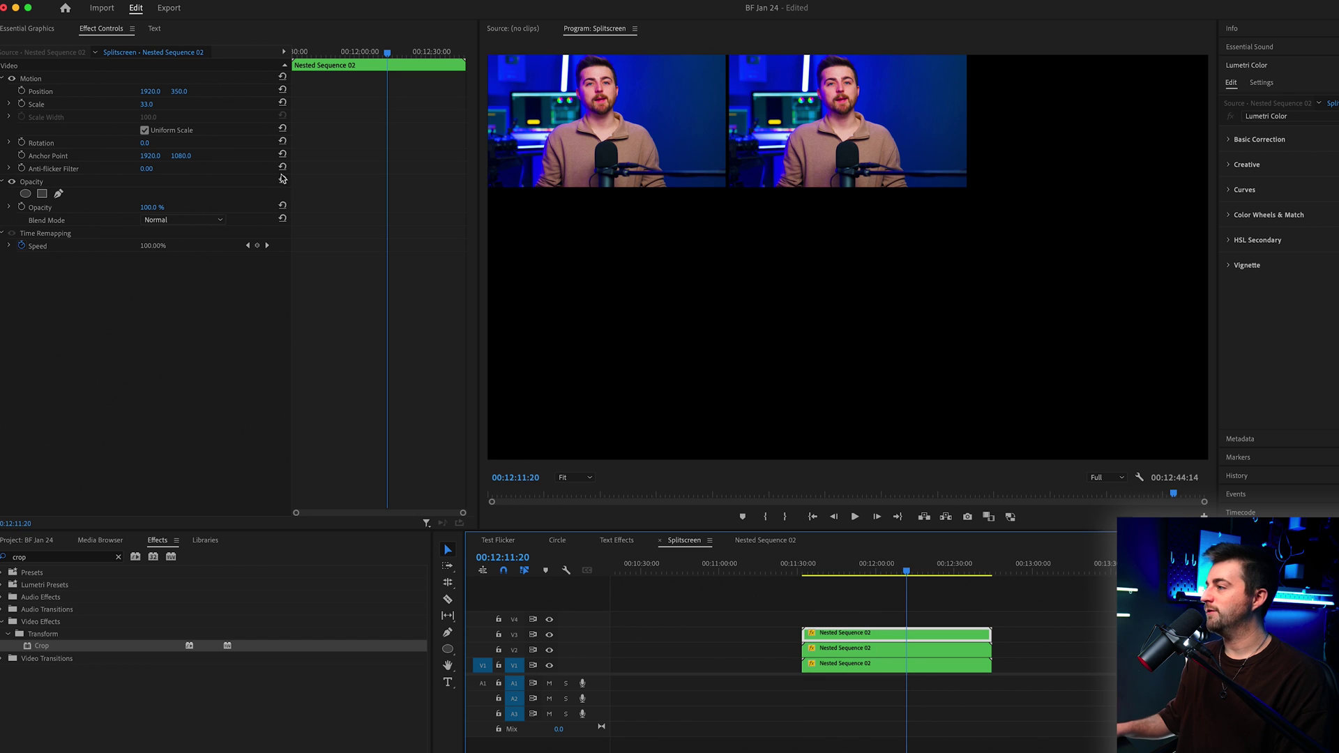
left_click(283, 90)
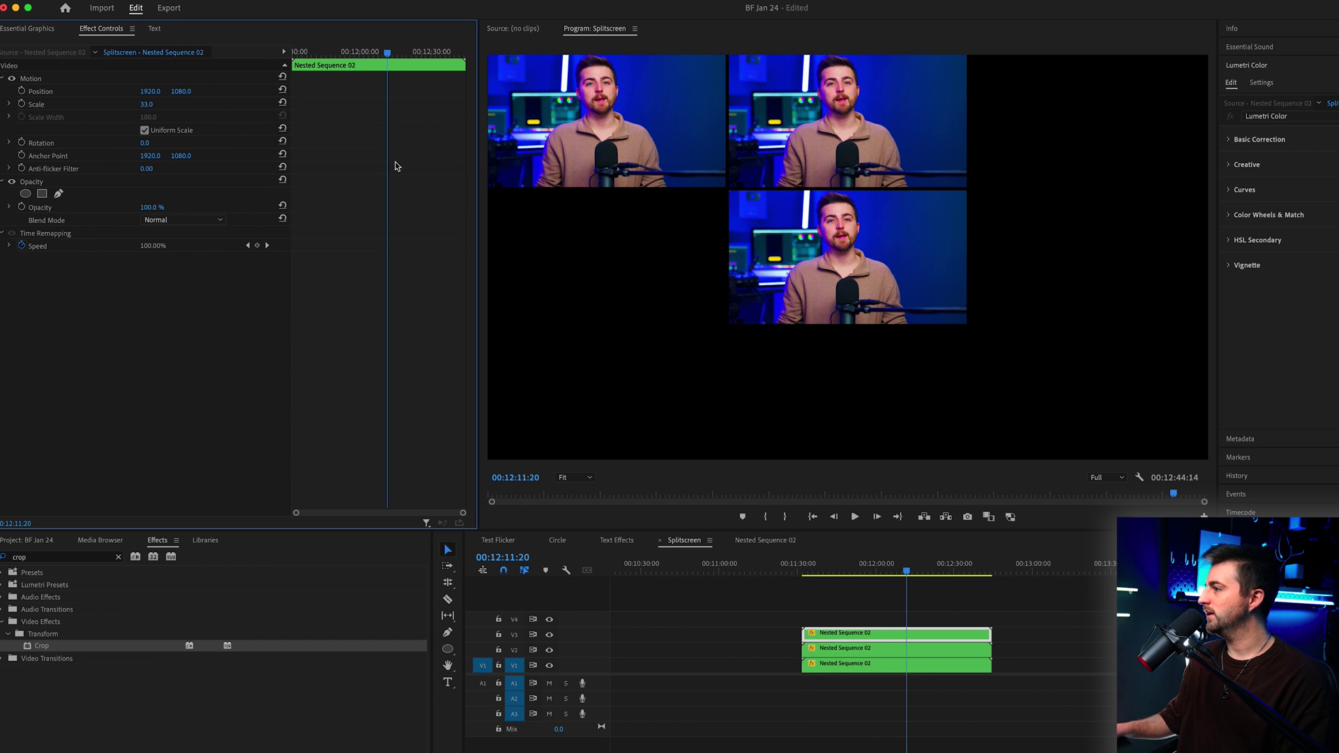
left_click_drag(160, 96, 430, 96)
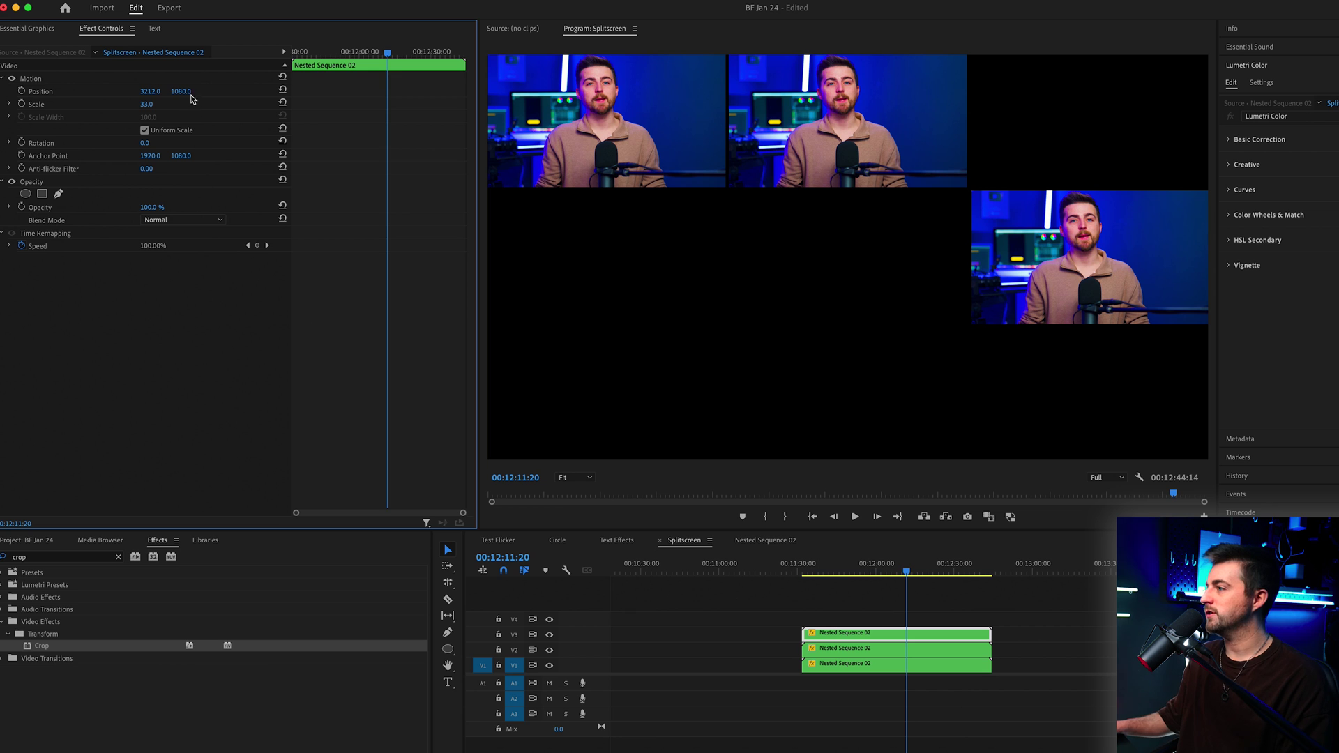
key("Return")
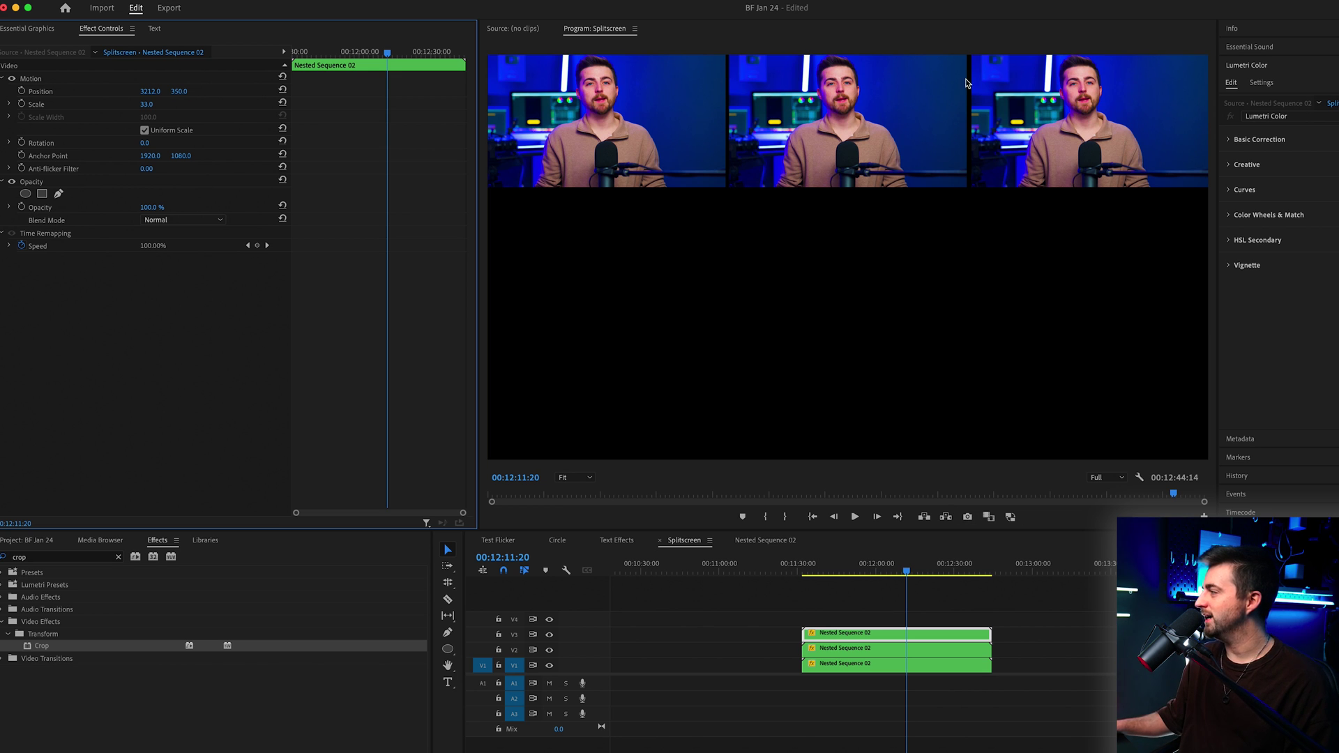
left_click_drag(150, 91, 142, 91)
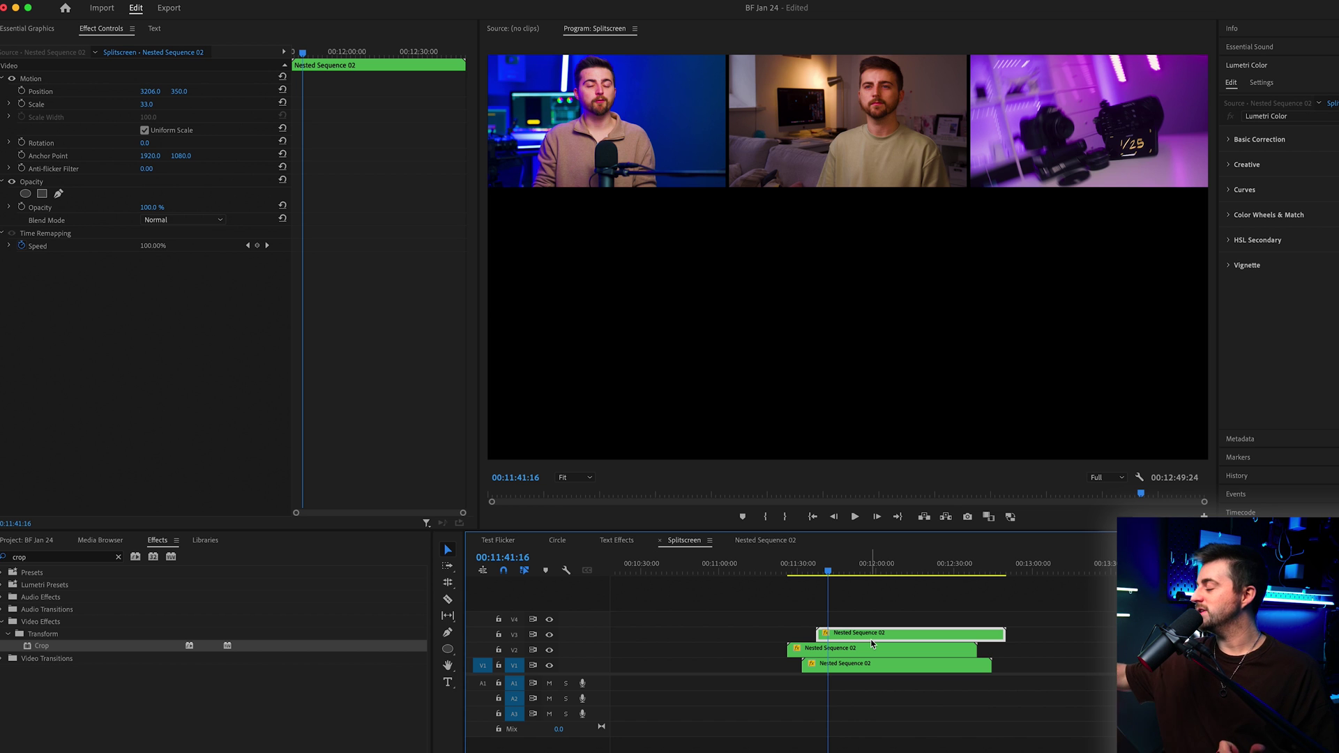
Duplicate clips onto V4 (centred) and V5, setting V5's Position X to 635 at Y 1080
left_click_drag(863, 640, 882, 628)
left_click(282, 91)
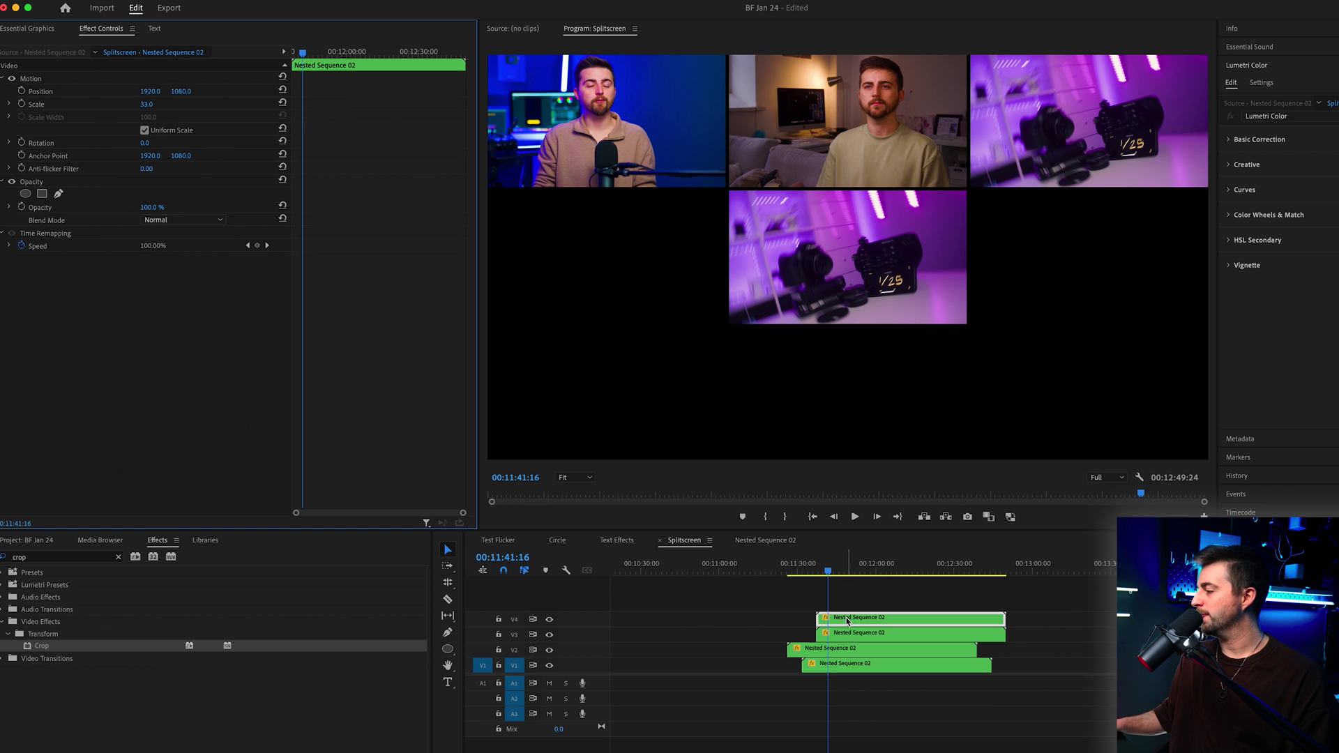
left_click_drag(848, 626, 875, 601)
left_click_drag(147, 89, 77, 89)
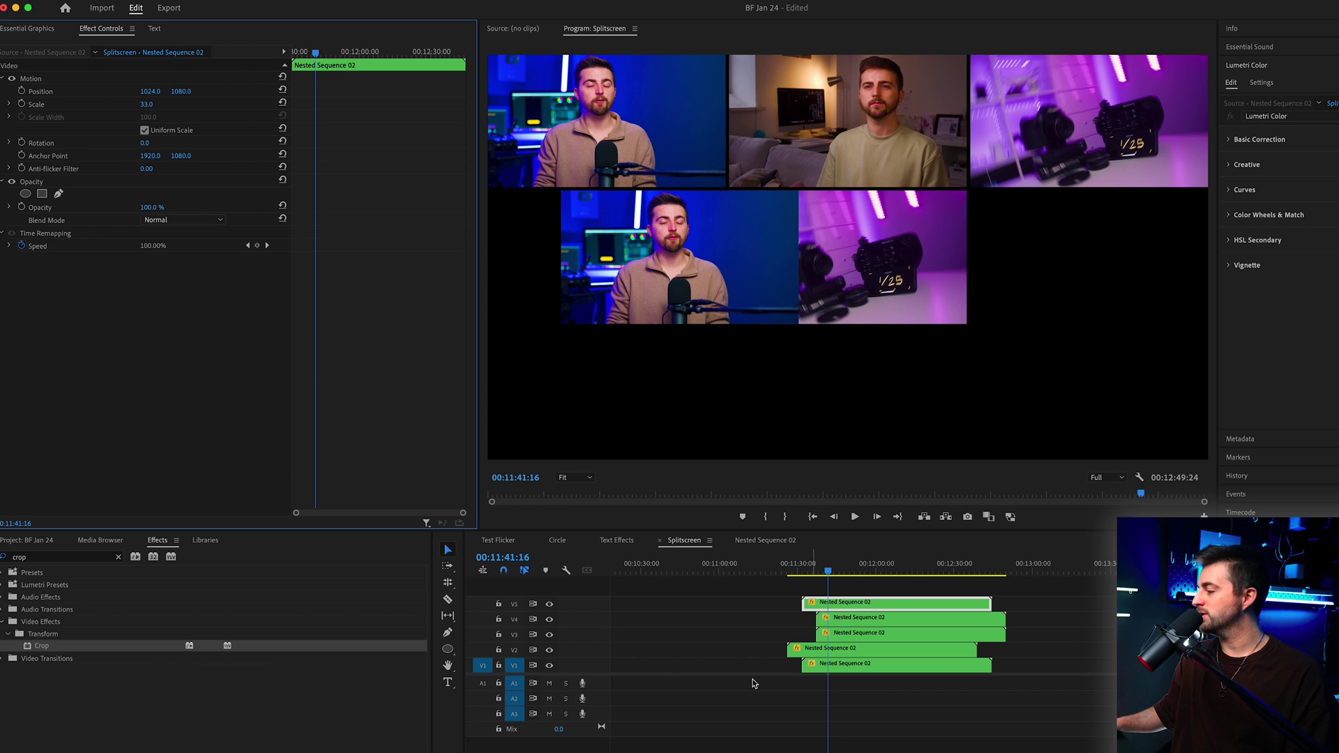
left_click(549, 665)
left_click(550, 666)
left_click(823, 664)
left_click(153, 92)
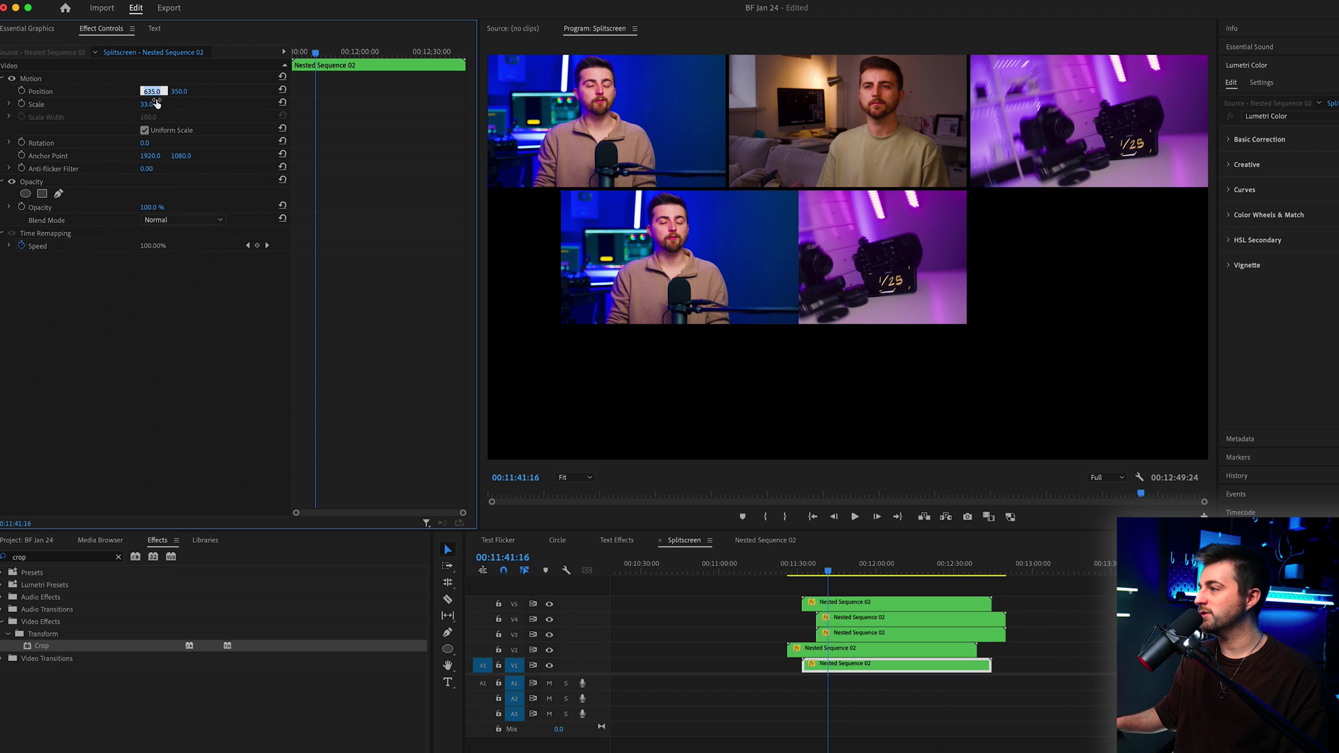
left_click(846, 604)
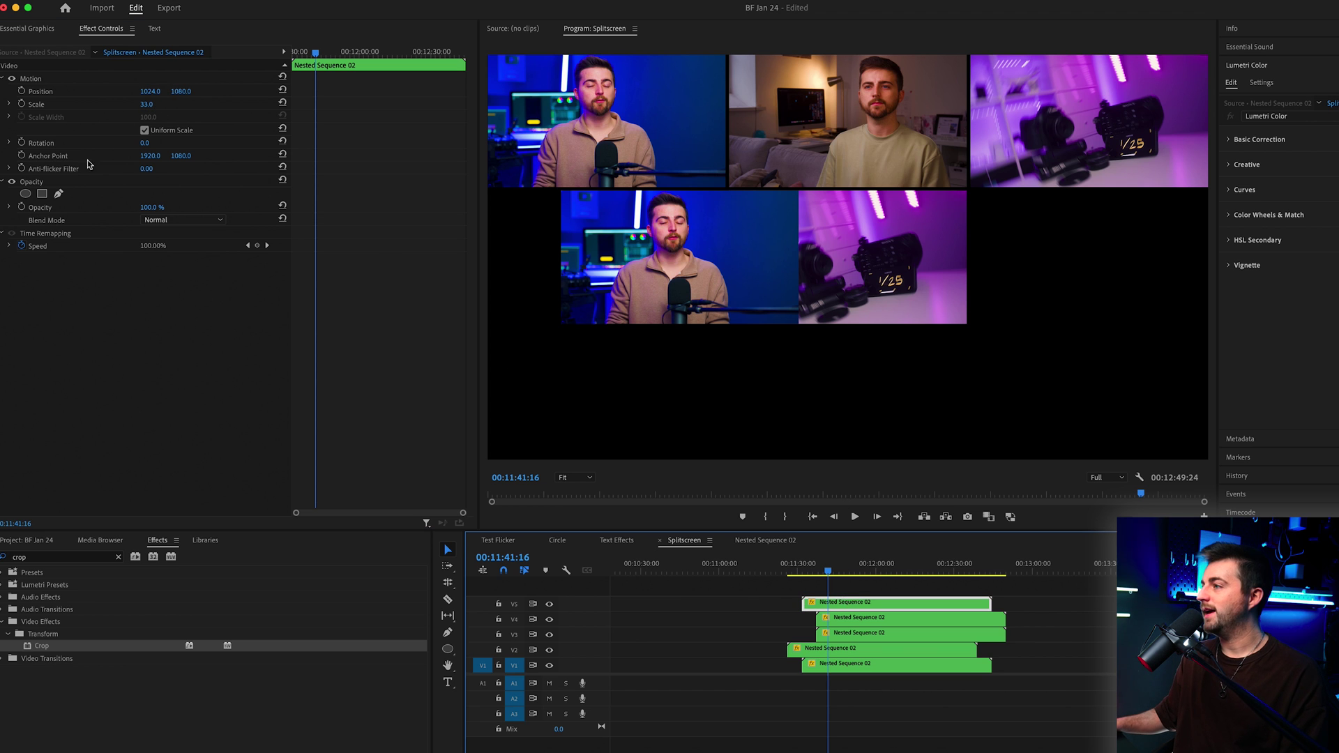
left_click(150, 91)
type("635")
key("Return")
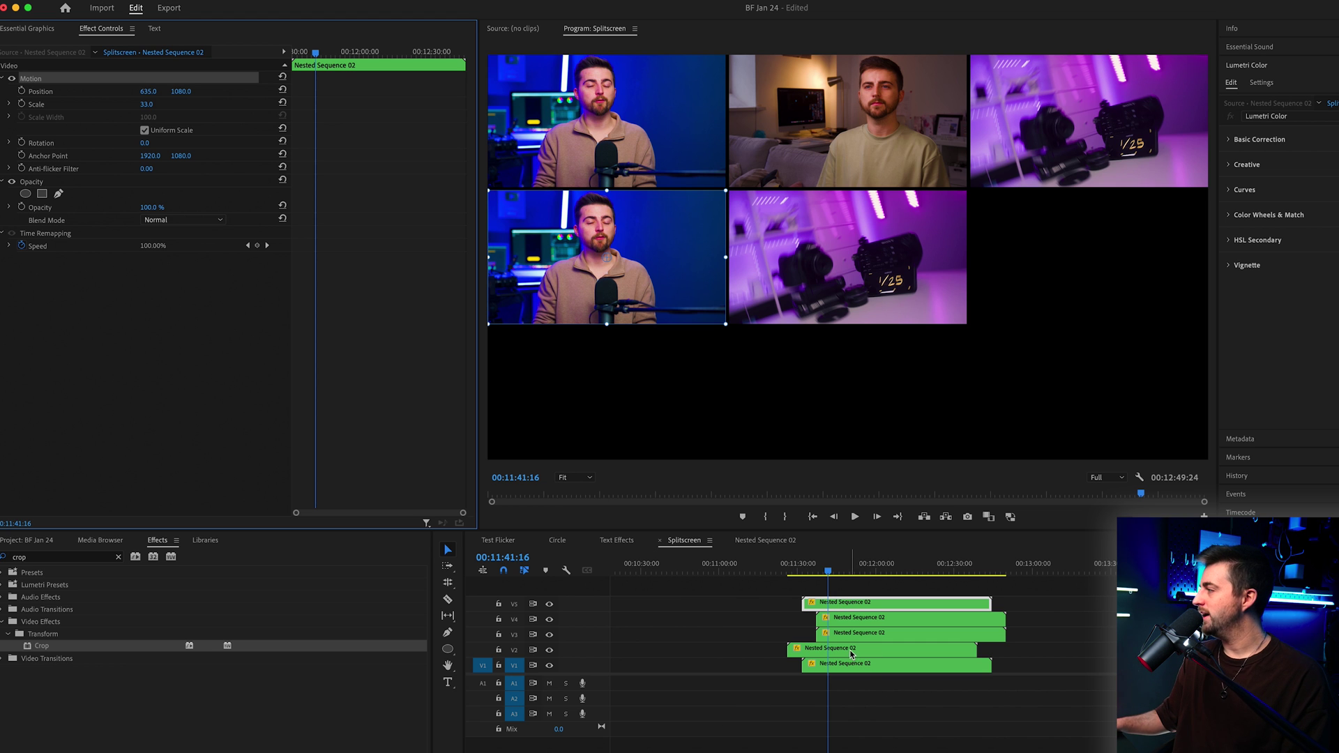
Duplicate onto V6 and set the new tile's Position X to 3206 for the right column
left_click_drag(876, 602, 864, 592)
left_click(284, 90)
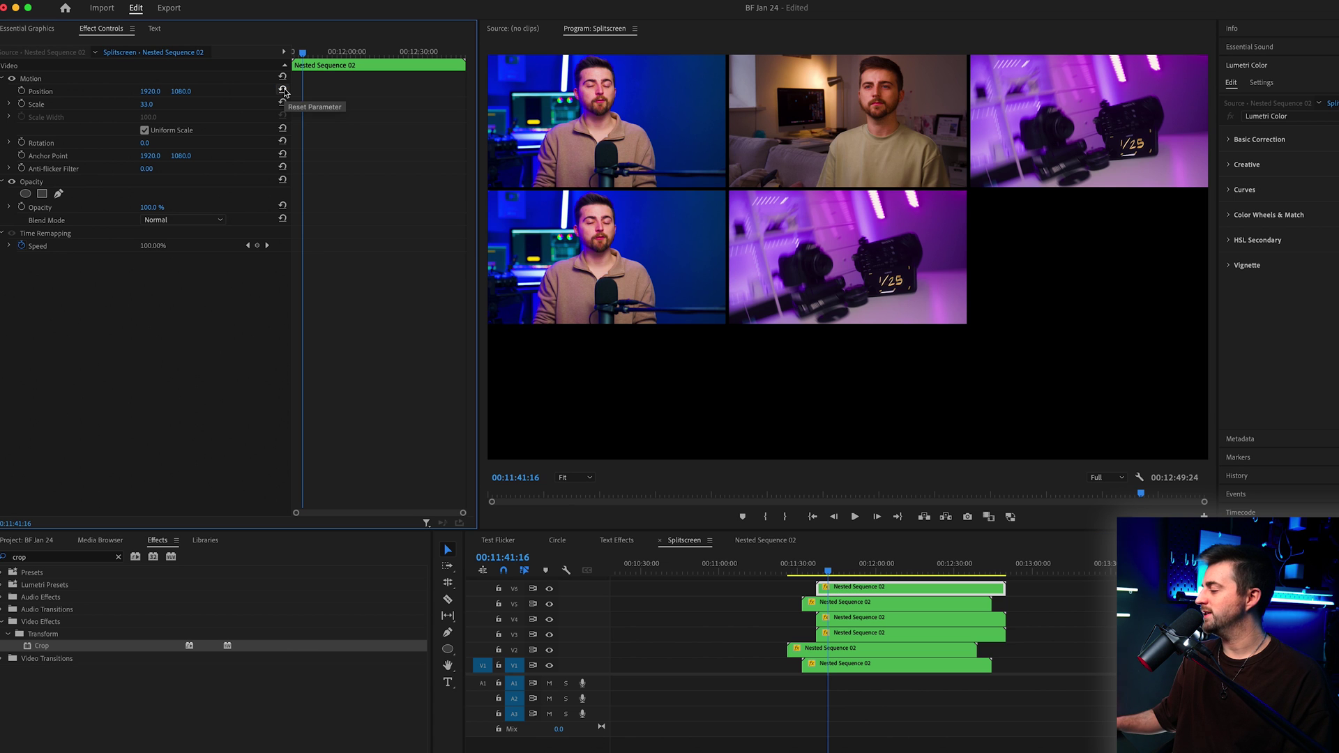
left_click_drag(137, 91, 460, 356)
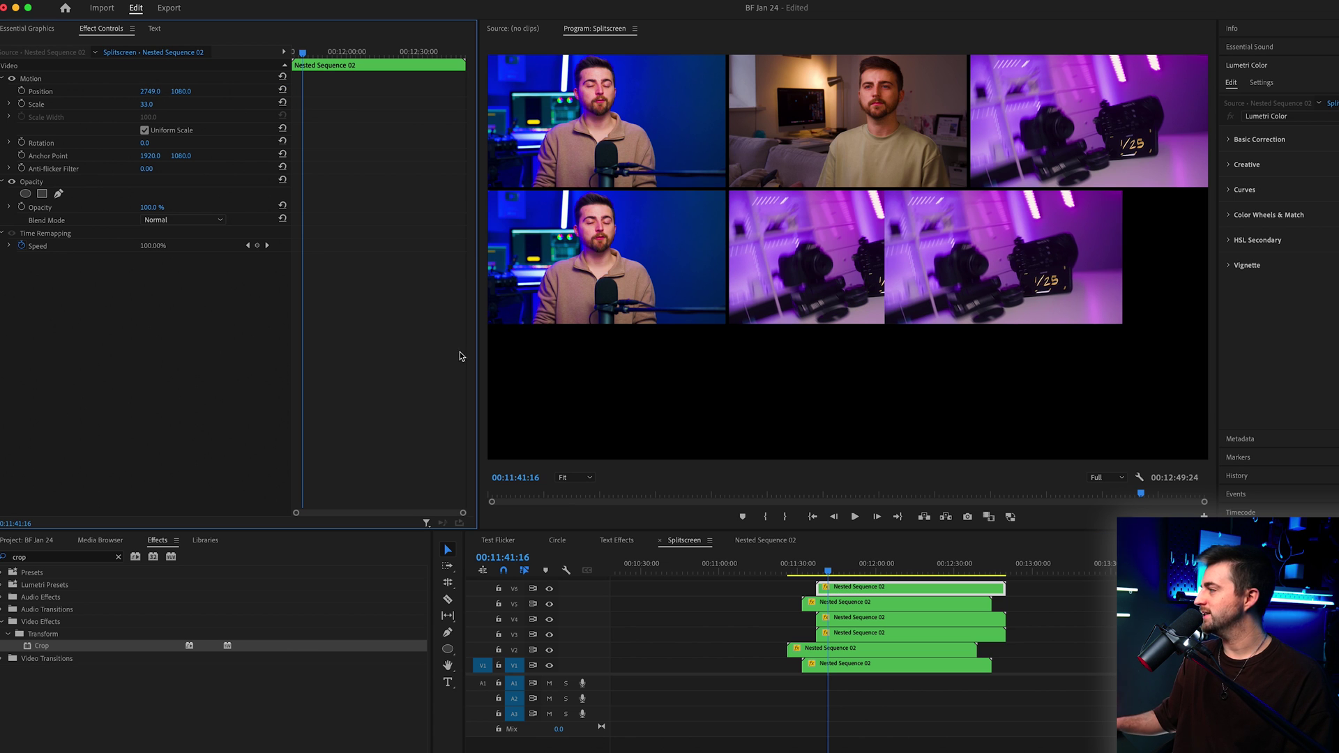
left_click(550, 637)
left_click(550, 637)
left_click(853, 635)
left_click(154, 91)
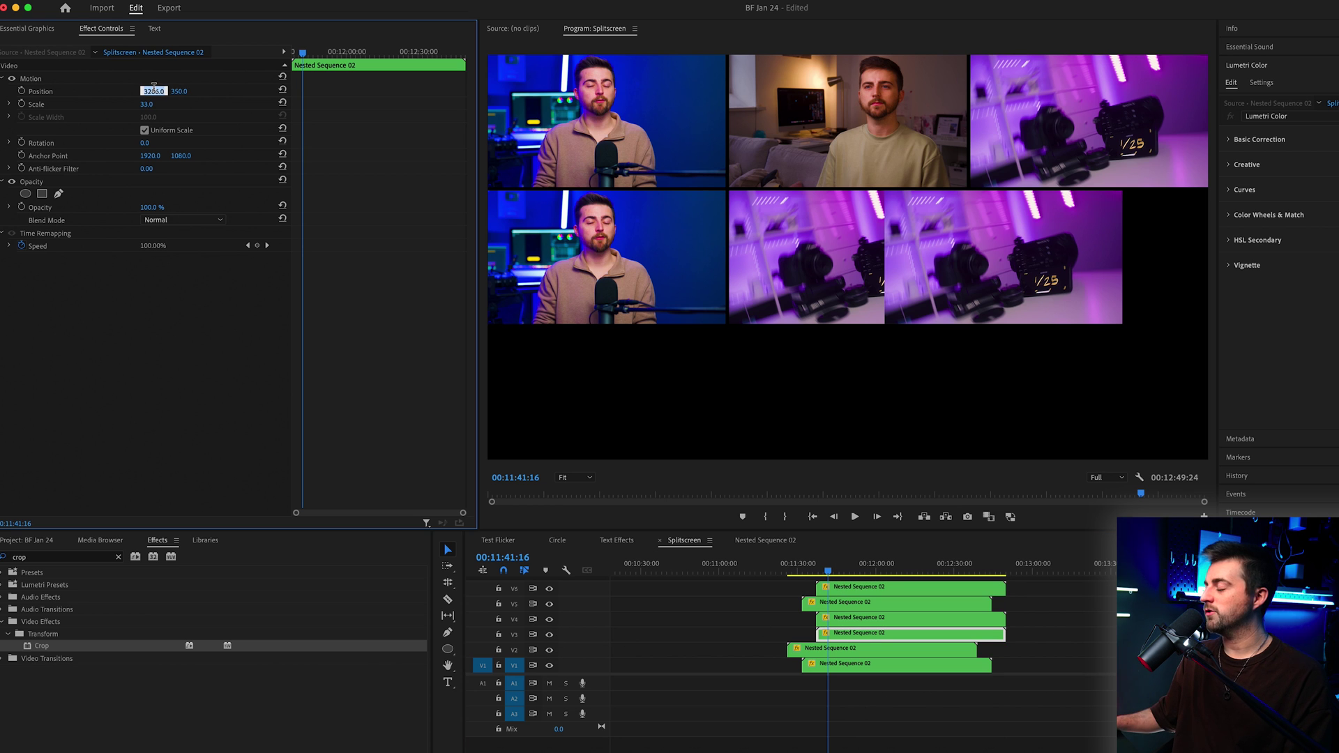
left_click(868, 584)
left_click(150, 91)
type("3206")
key("Return")
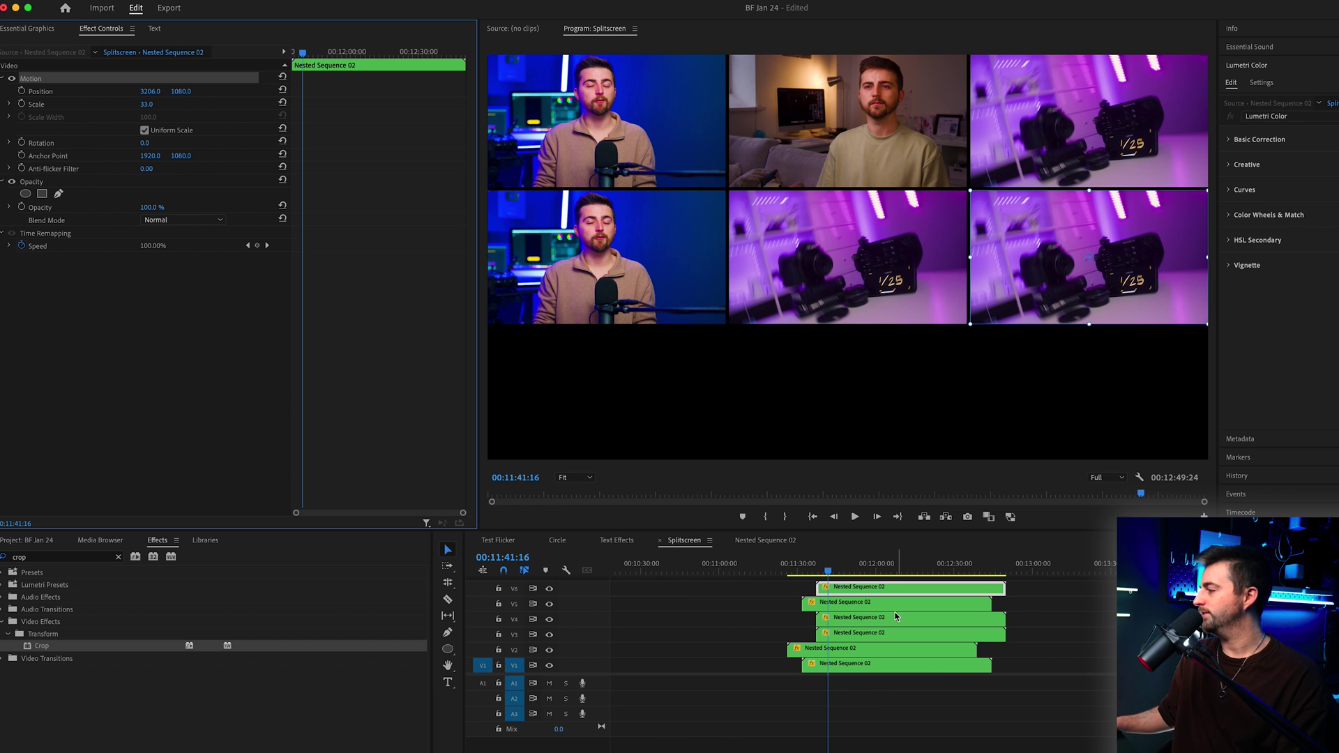
Stagger the new clips in time and preview the 3x2 grid playback
left_click_drag(862, 597, 869, 623)
key("space")
left_click(857, 573)
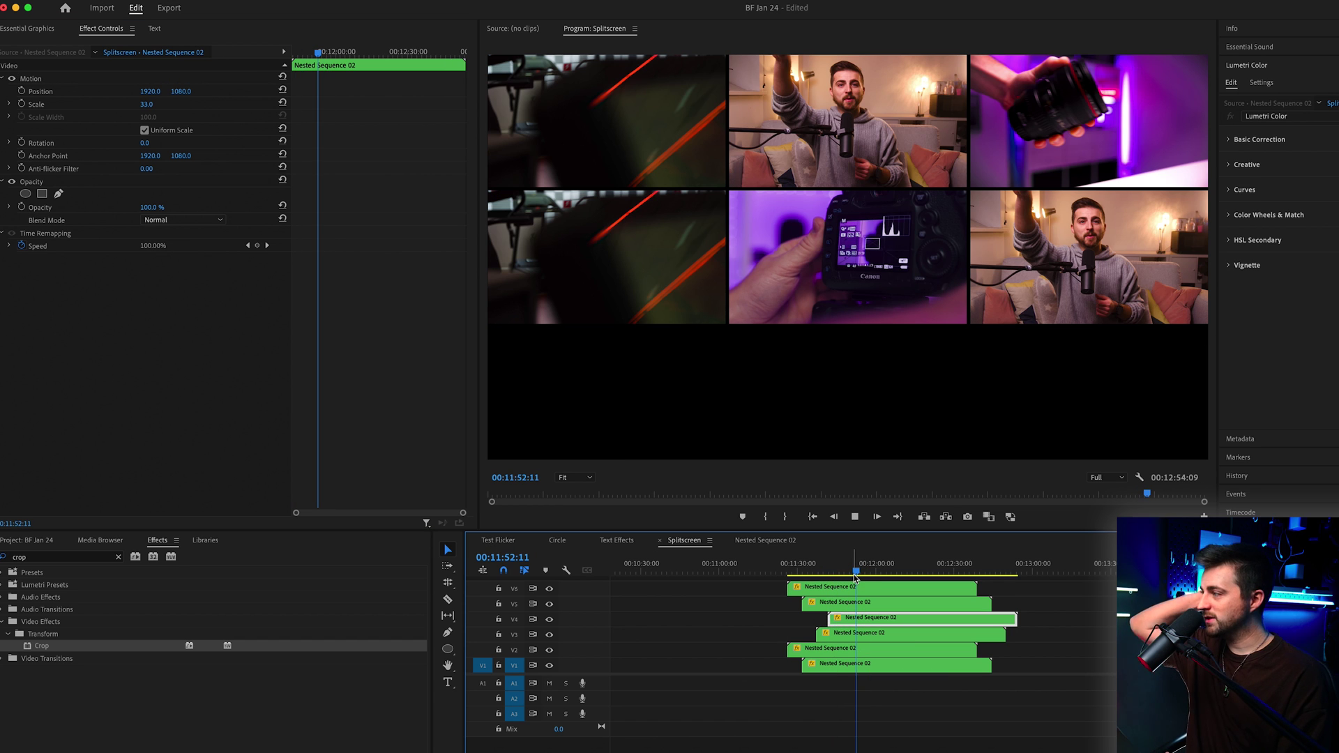
key("space")
Duplicate the bottom-right clip to a new track and move it down into the bottom-middle cell
left_click_drag(860, 666, 852, 666)
scroll(830, 697, "up", 3)
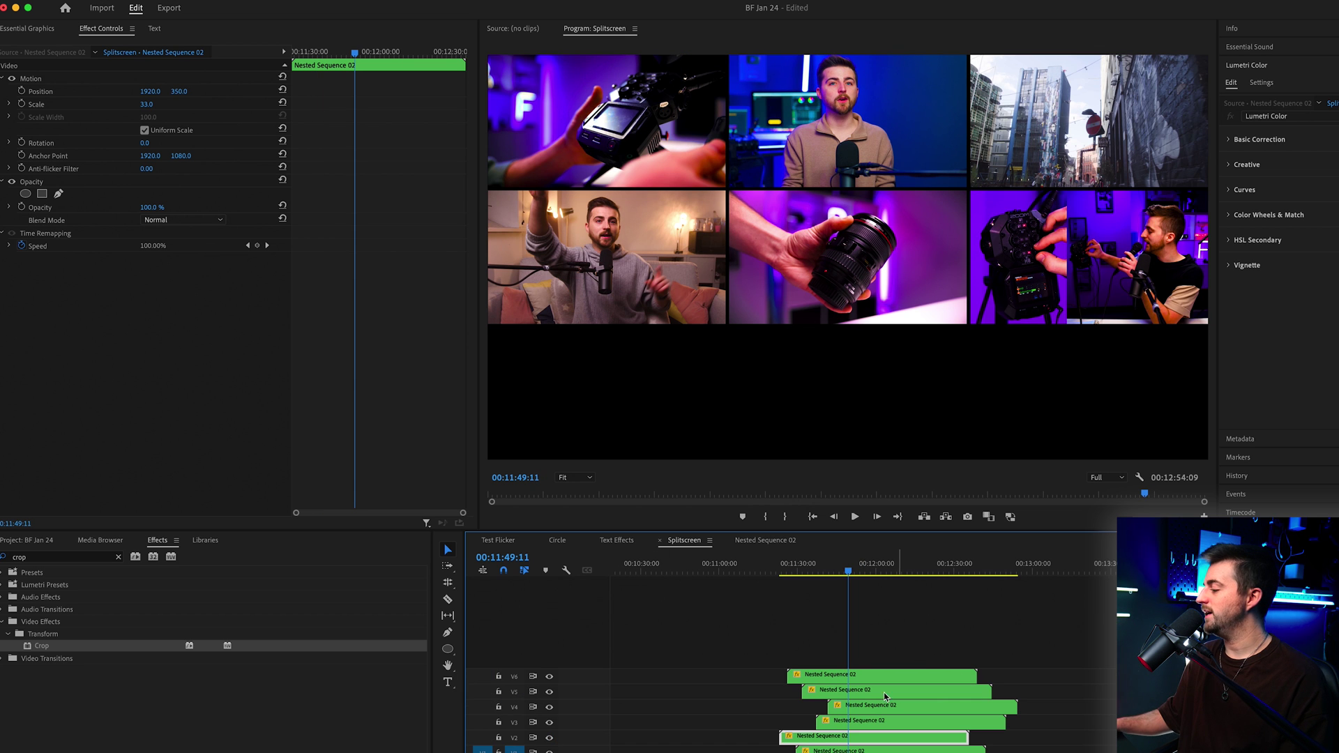
scroll(848, 687, "down", 2)
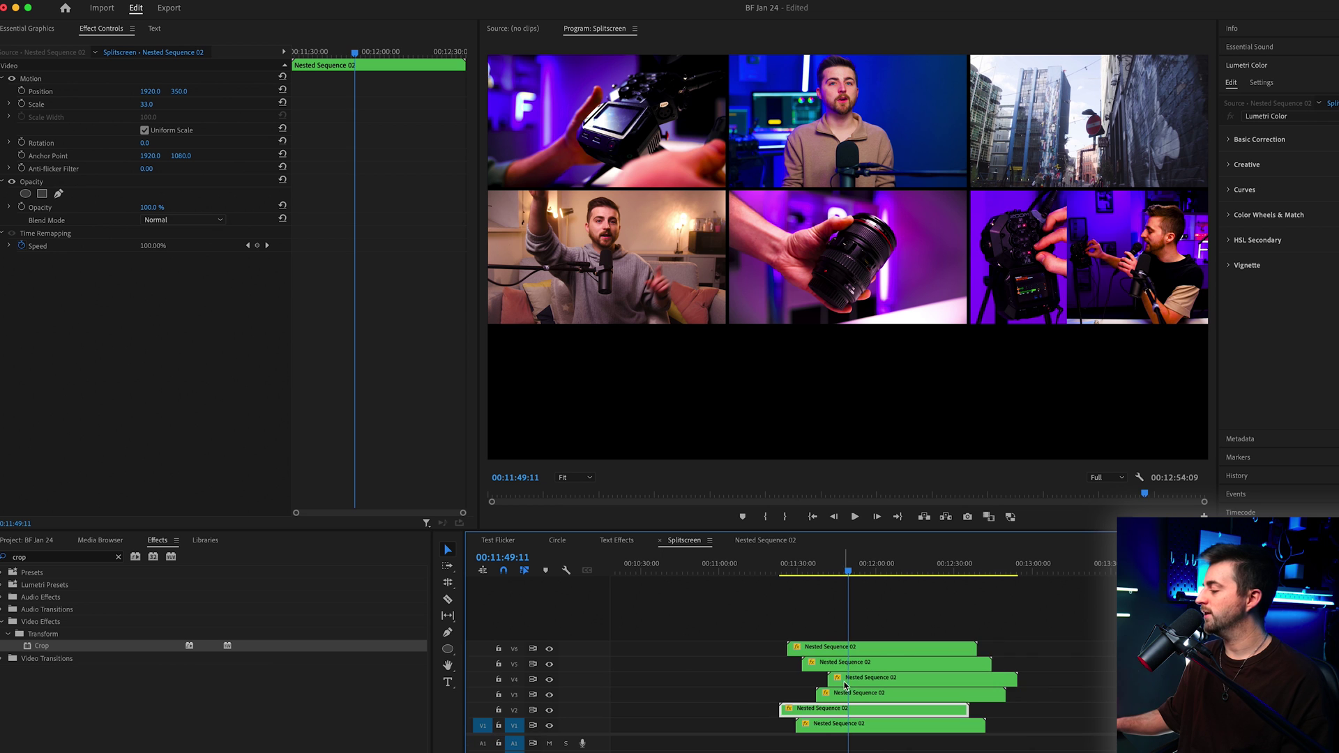
left_click_drag(872, 650, 896, 636)
left_click(896, 636)
left_click(282, 90)
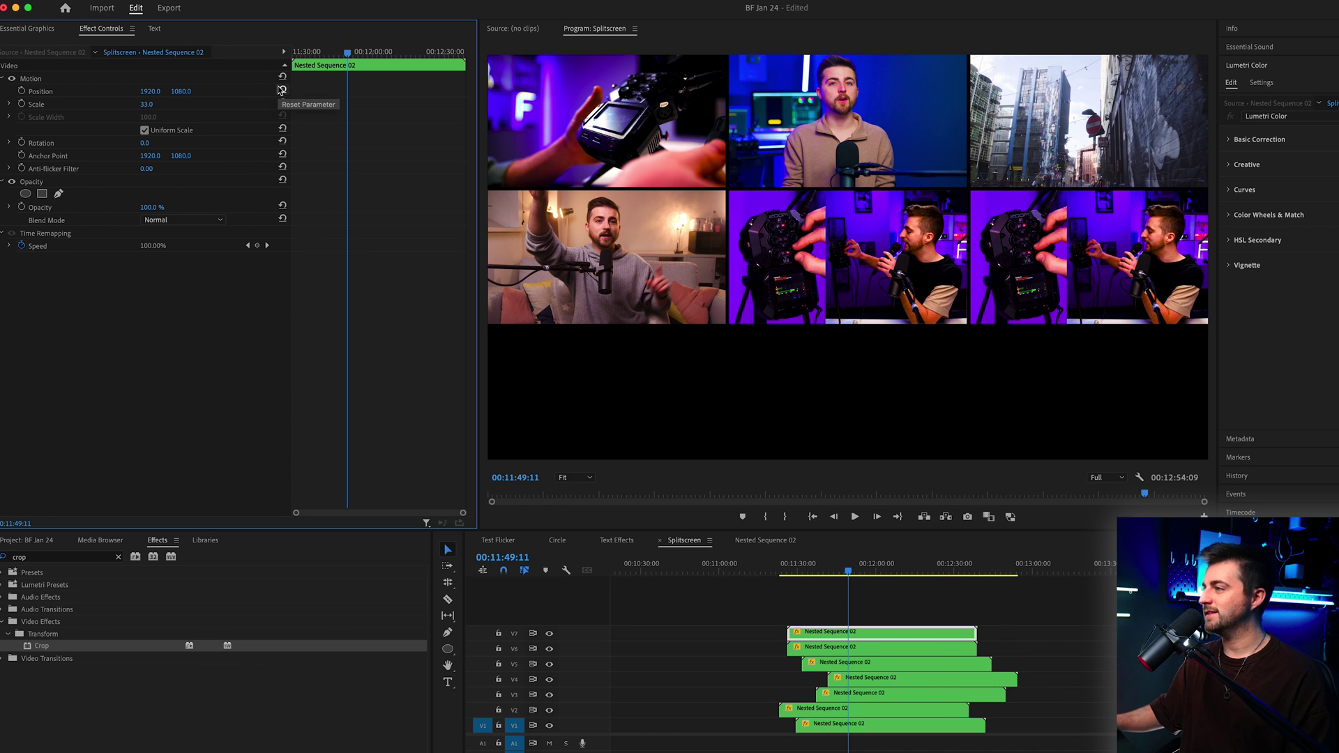
left_click_drag(187, 91, 213, 92)
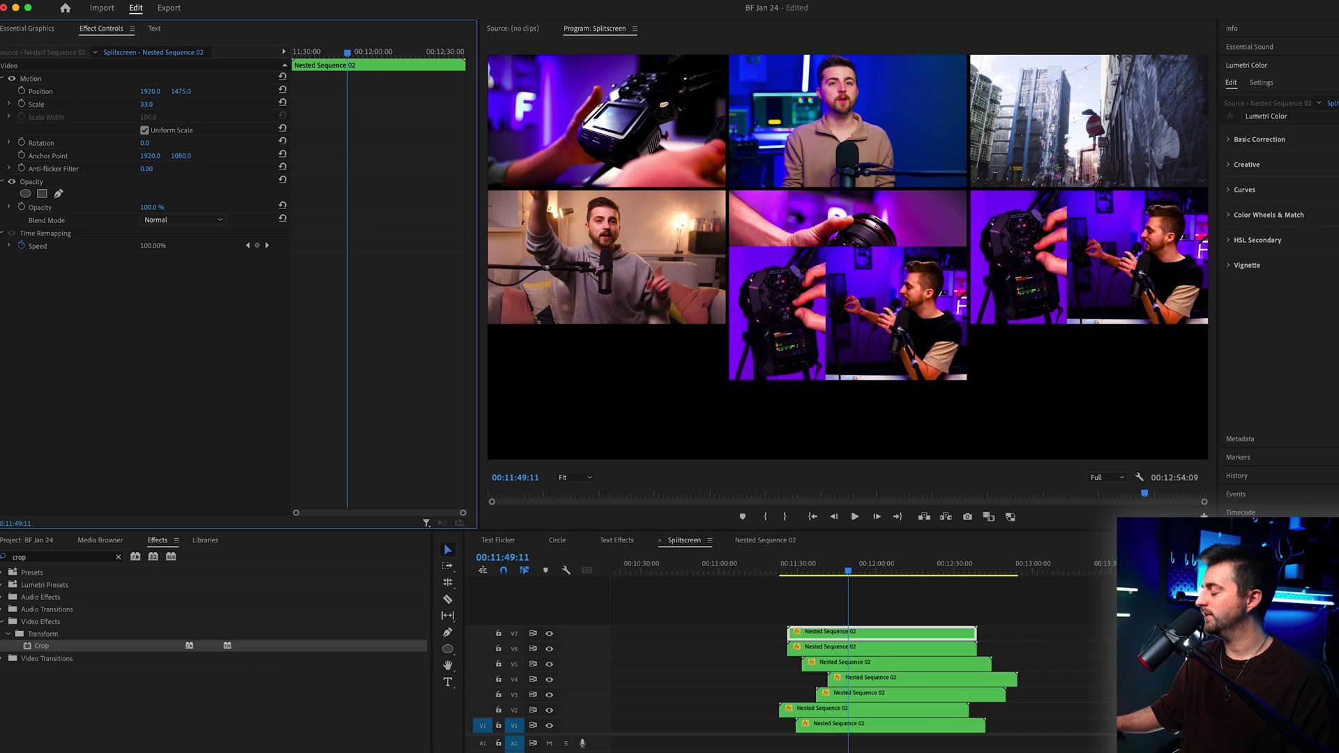
left_click_drag(180, 91, 254, 92)
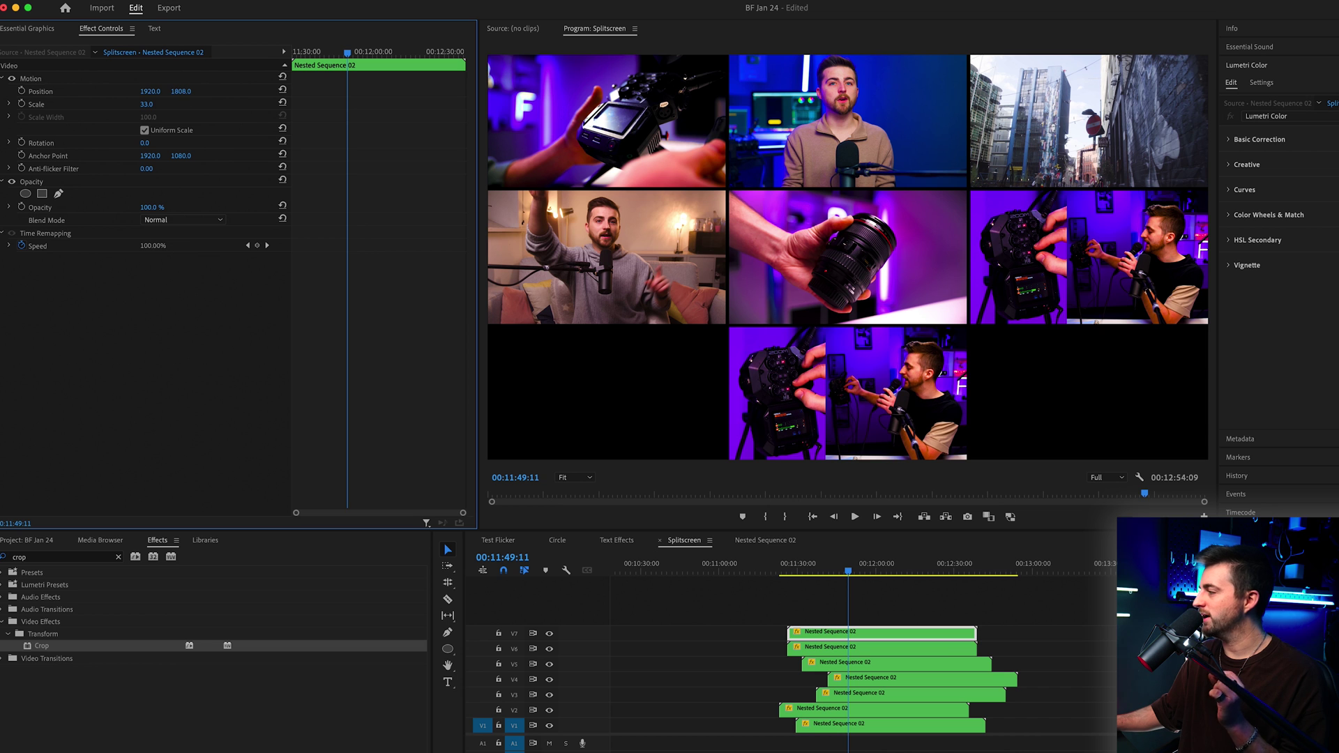
left_click(34, 80)
Duplicate again and slide the copy into the bottom-left cell at 635, 1808
left_click_drag(836, 652, 879, 623)
left_click(283, 89)
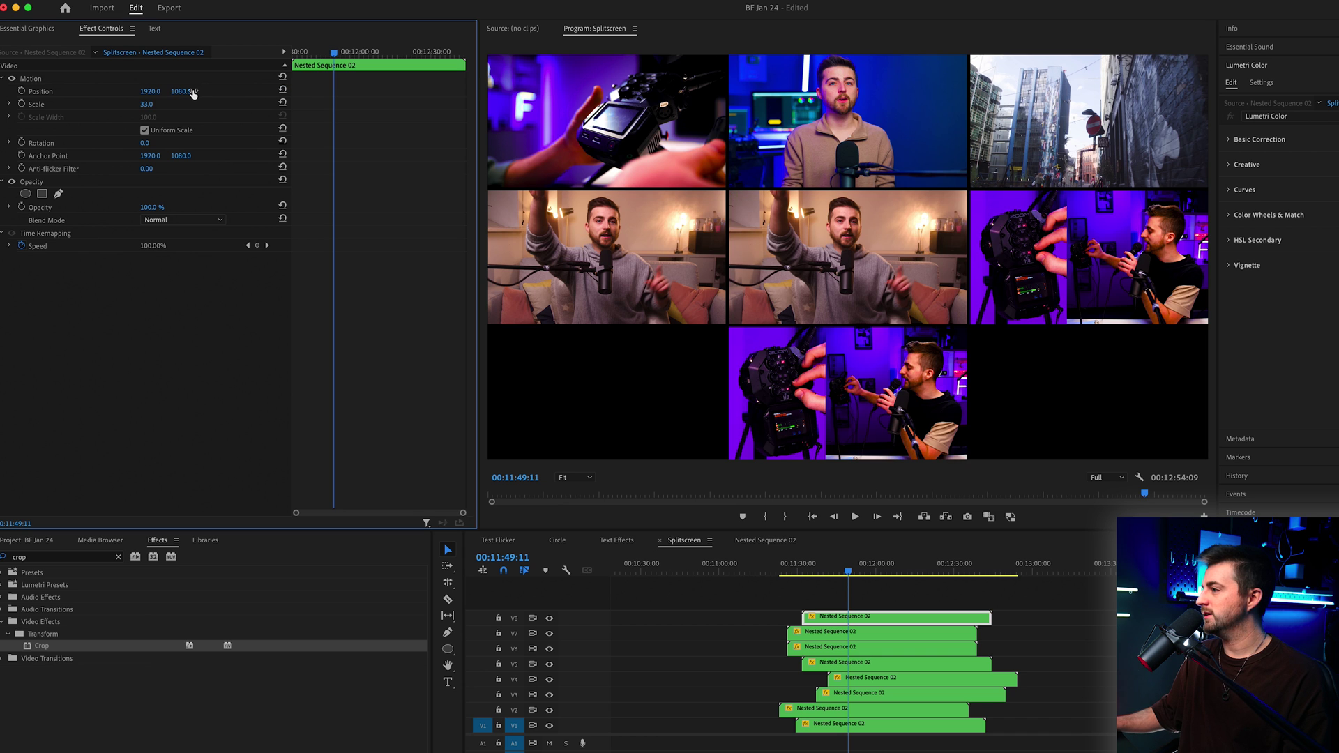
left_click(883, 636)
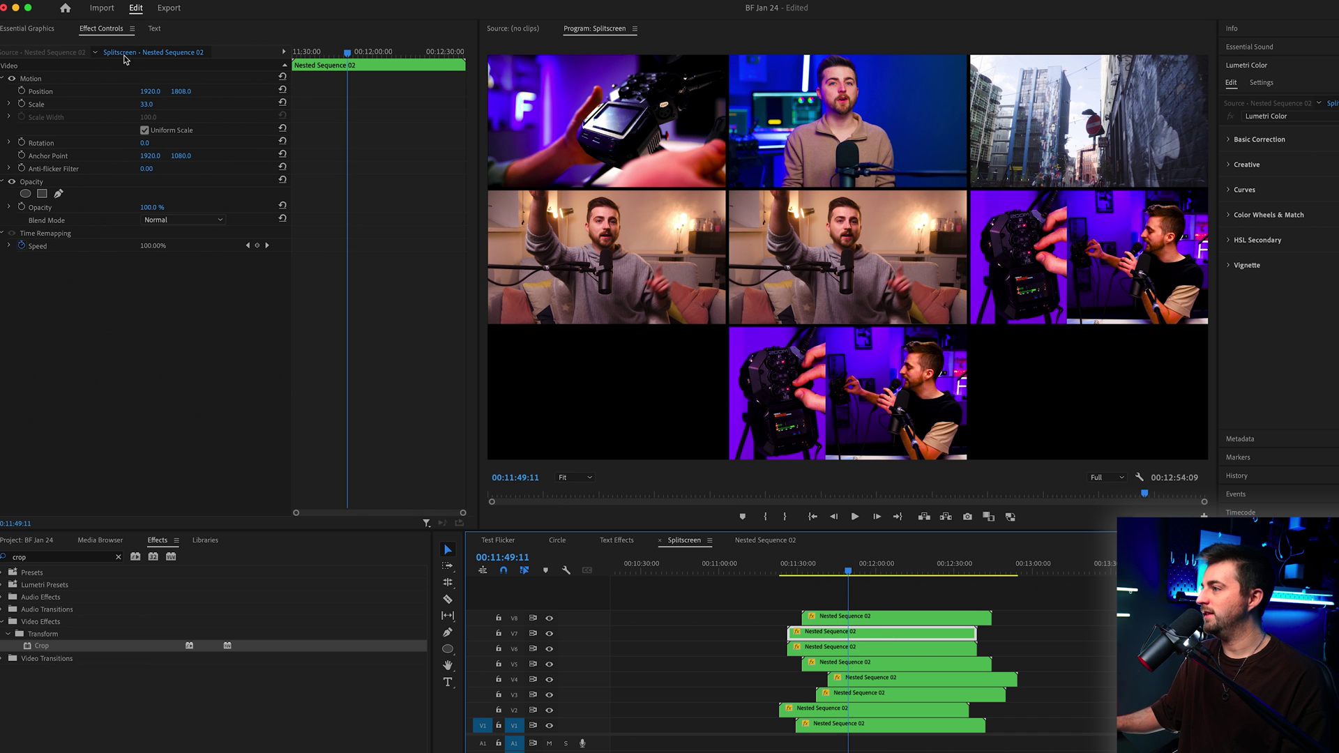
left_click(821, 620)
key("super+z")
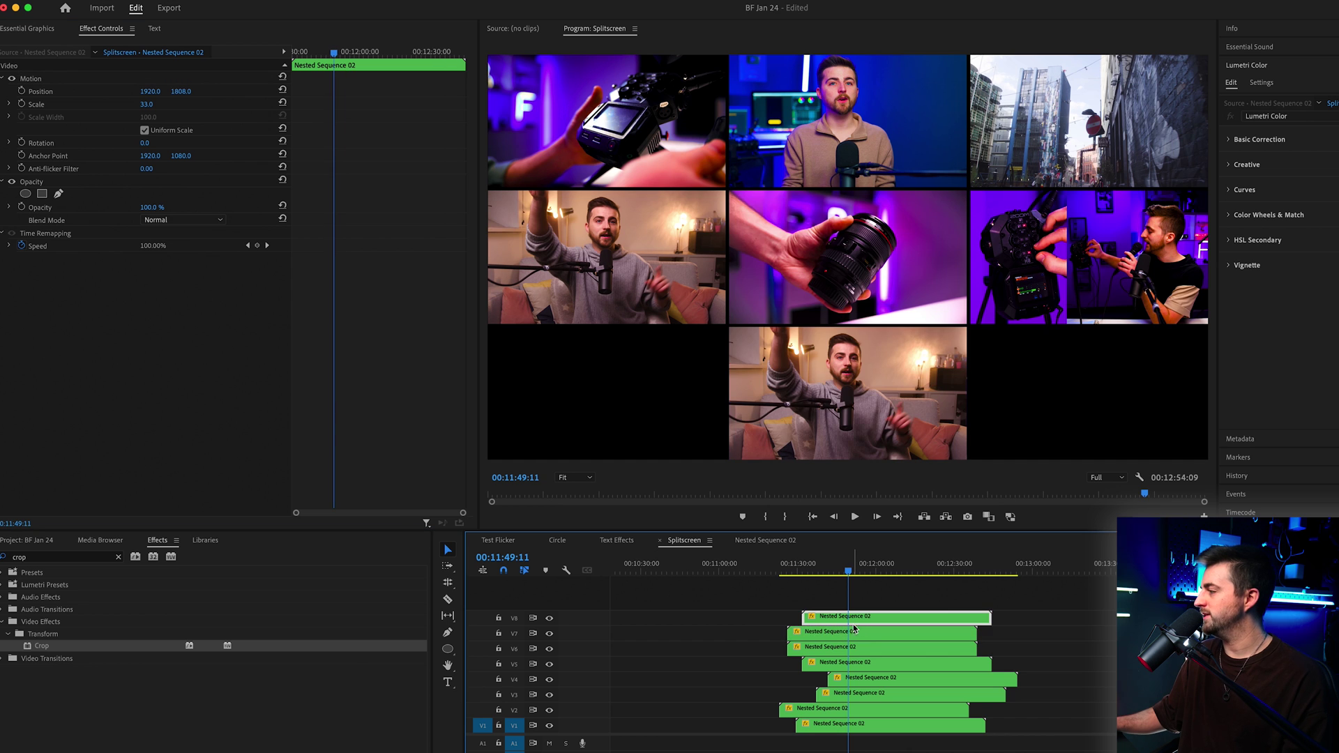
left_click(118, 96)
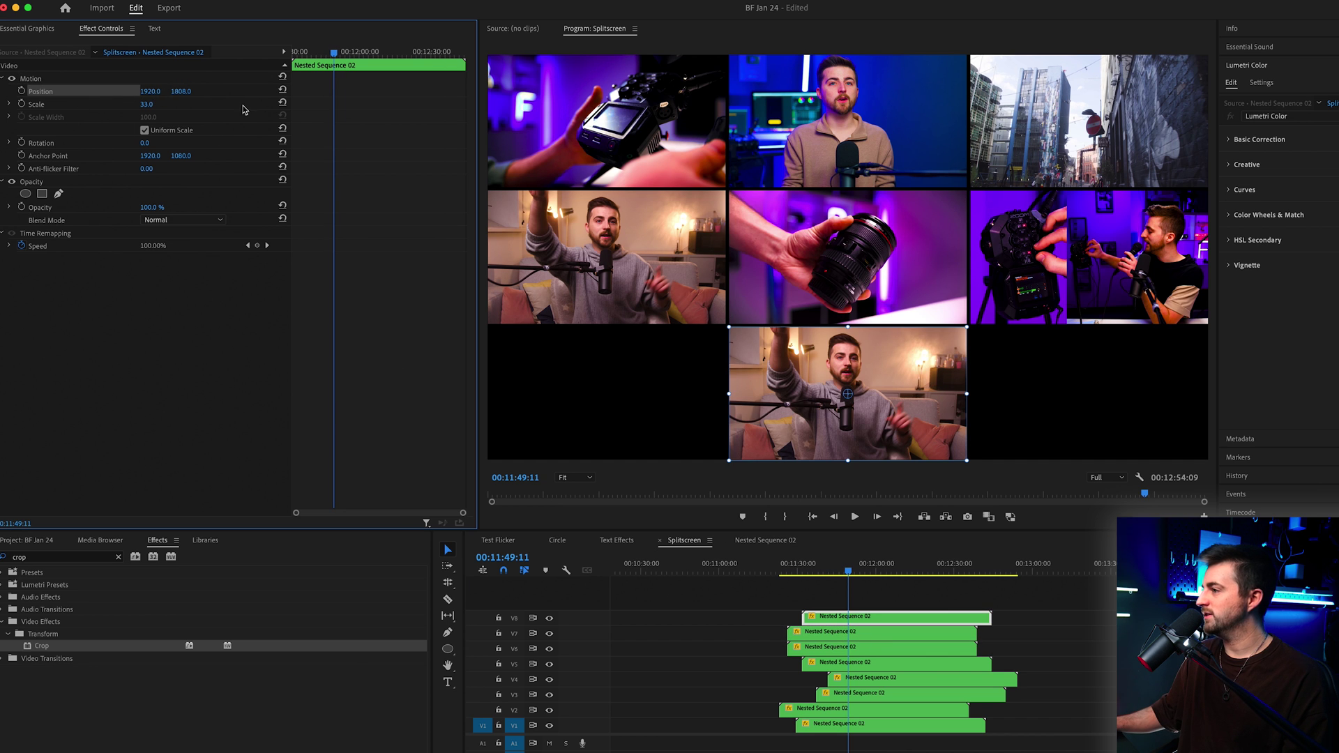
left_click_drag(157, 95, 1273, 262)
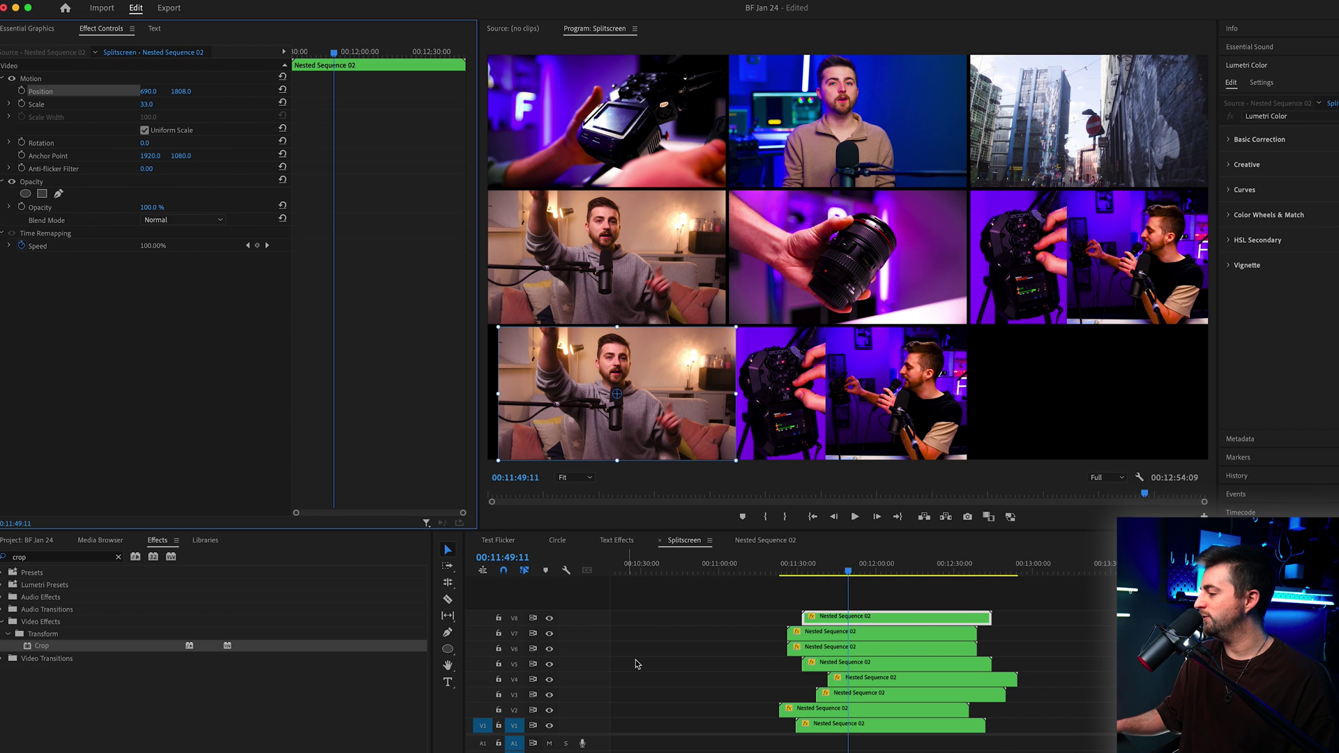
Toggle track visibility to identify tiles and check the V5 clip's Position values
left_click(549, 682)
left_click(550, 682)
left_click(550, 665)
left_click(550, 665)
left_click(820, 665)
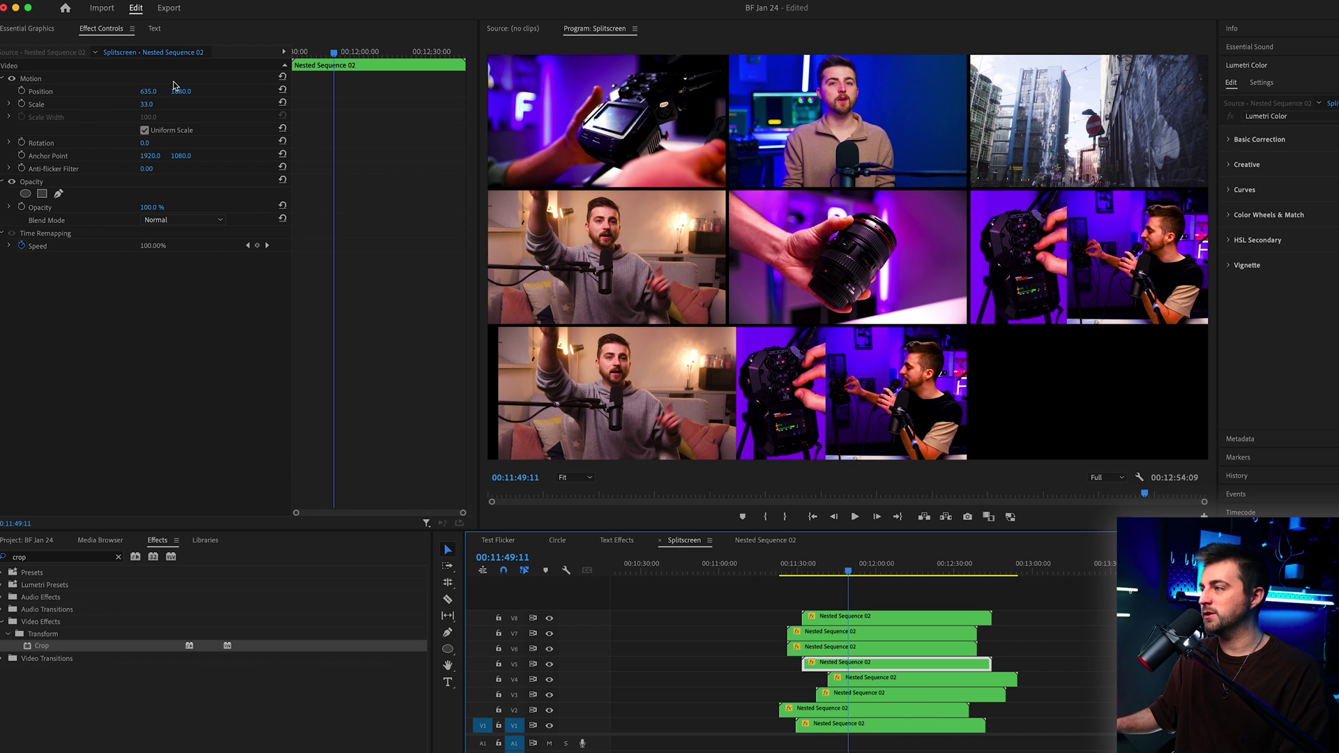
left_click(147, 92)
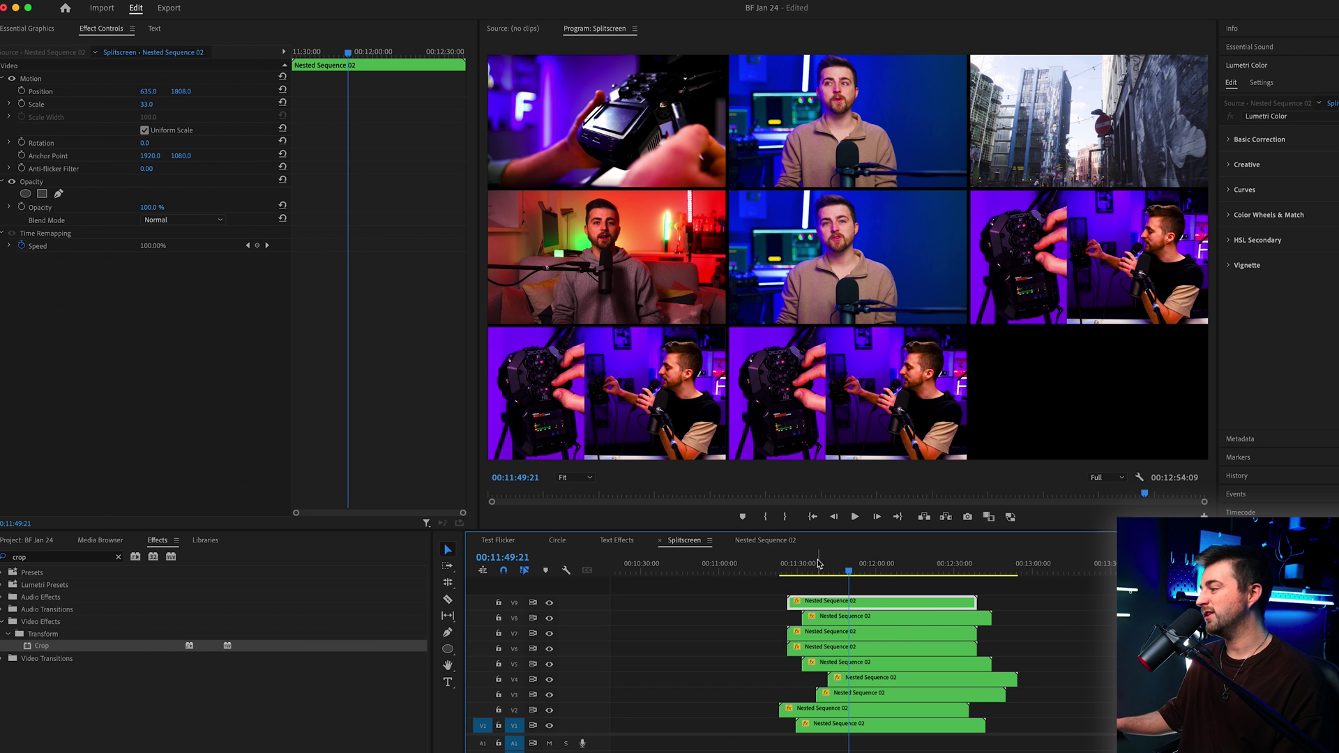
Rewind to 00:11:29:22, reset the V9 clip and compare it with V8's position
left_click_drag(819, 563, 797, 563)
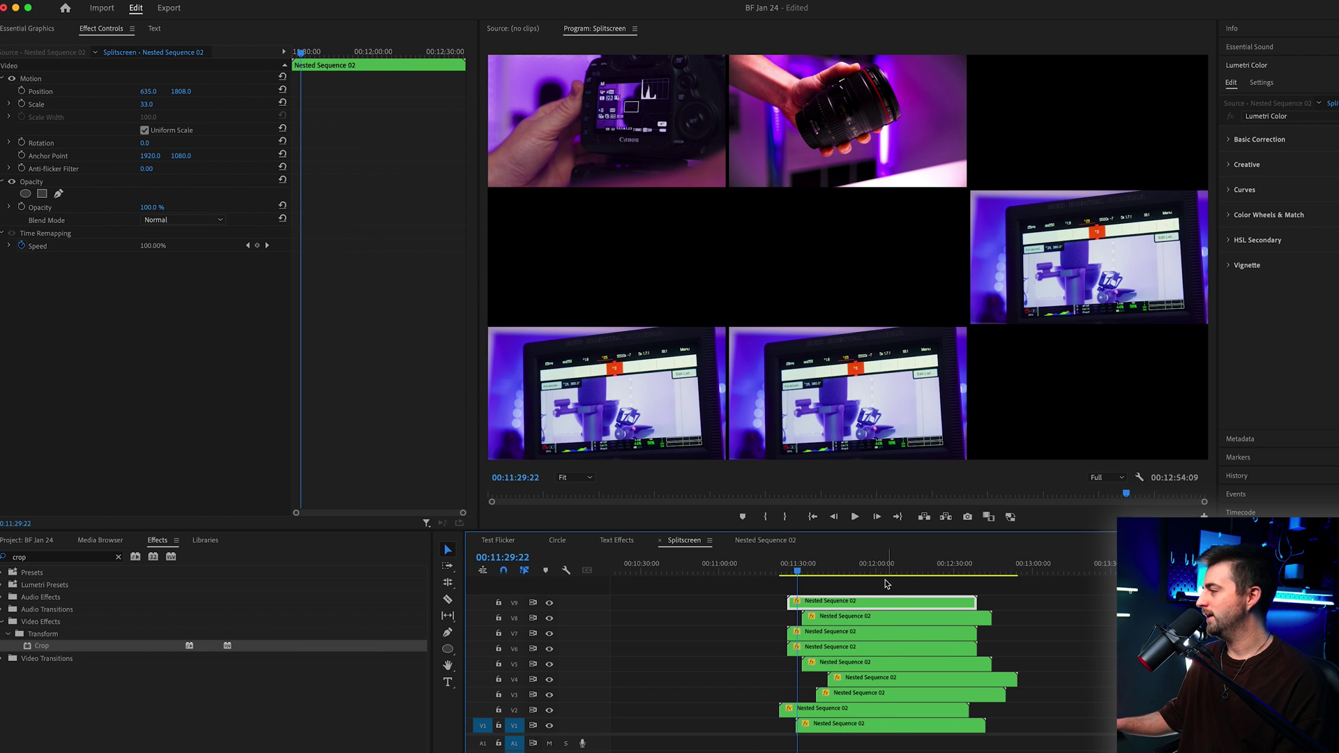
left_click(283, 91)
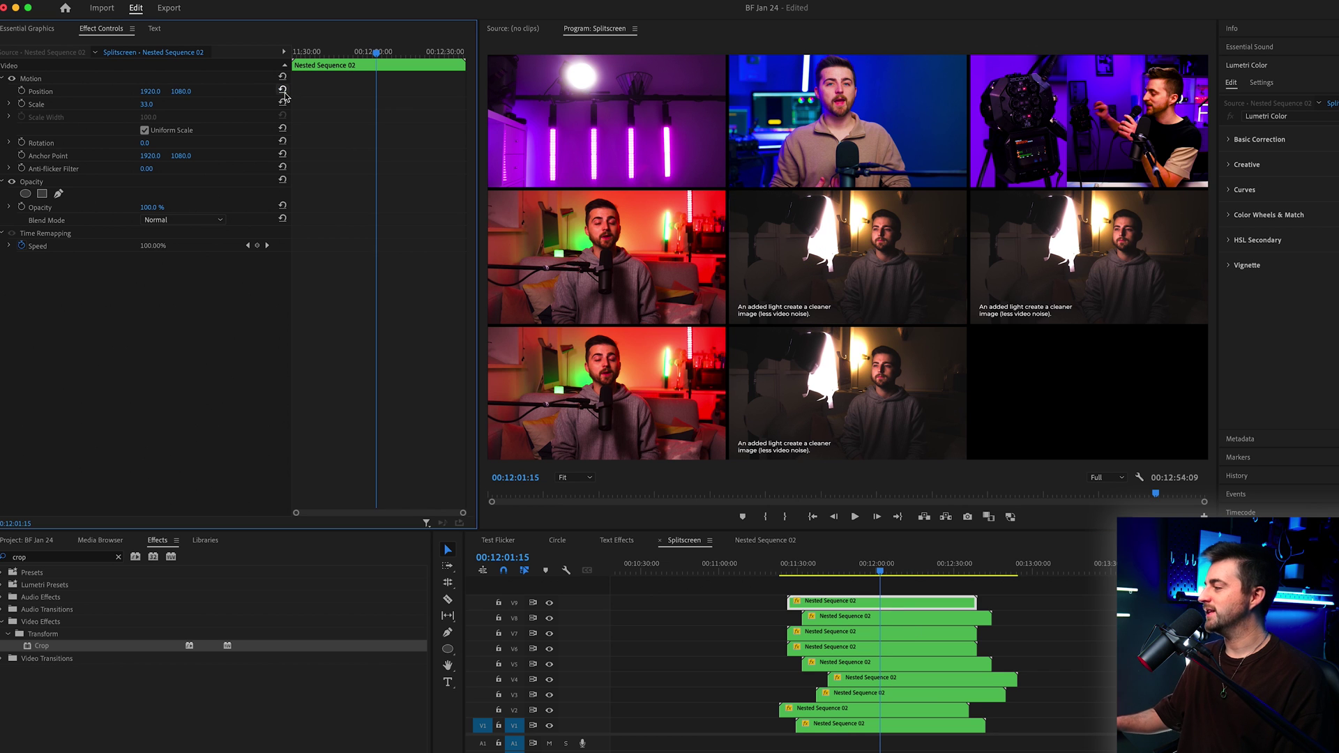
left_click(863, 622)
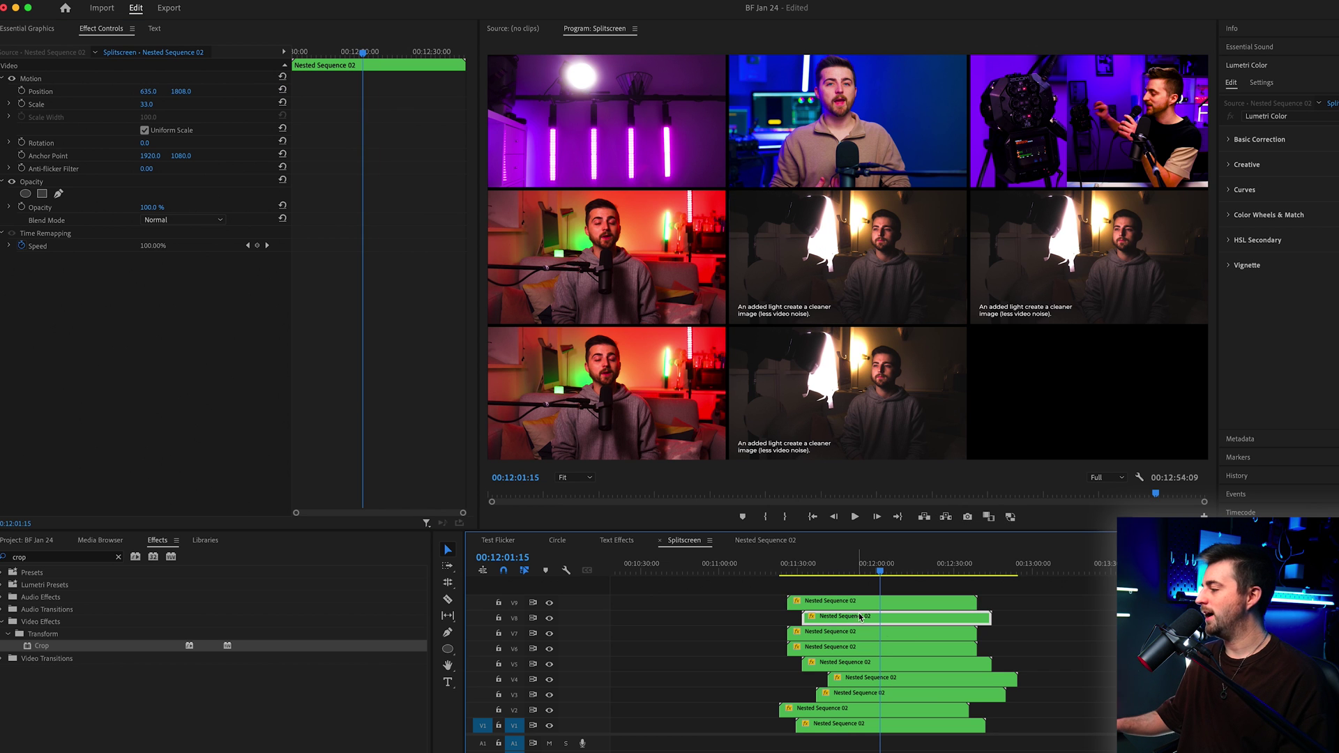
left_click(77, 81)
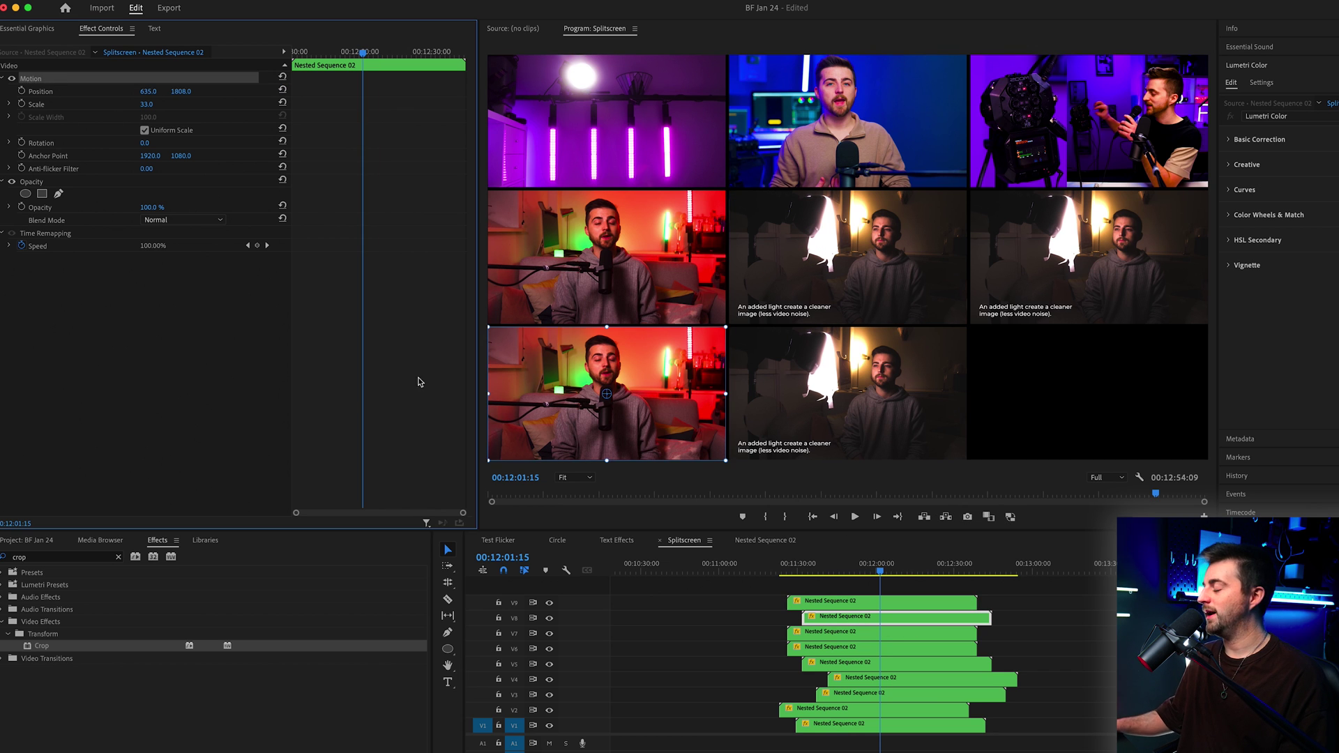
left_click(842, 606)
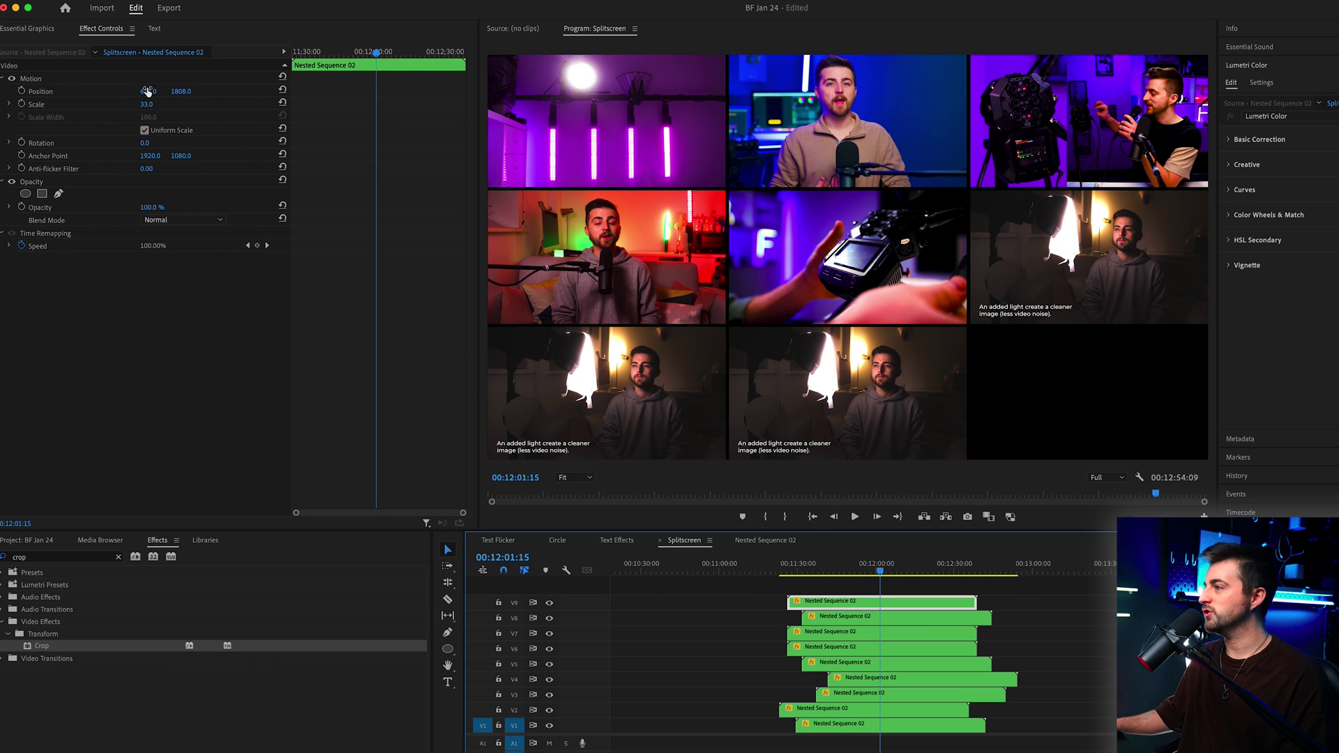
left_click_drag(147, 91, 155, 93)
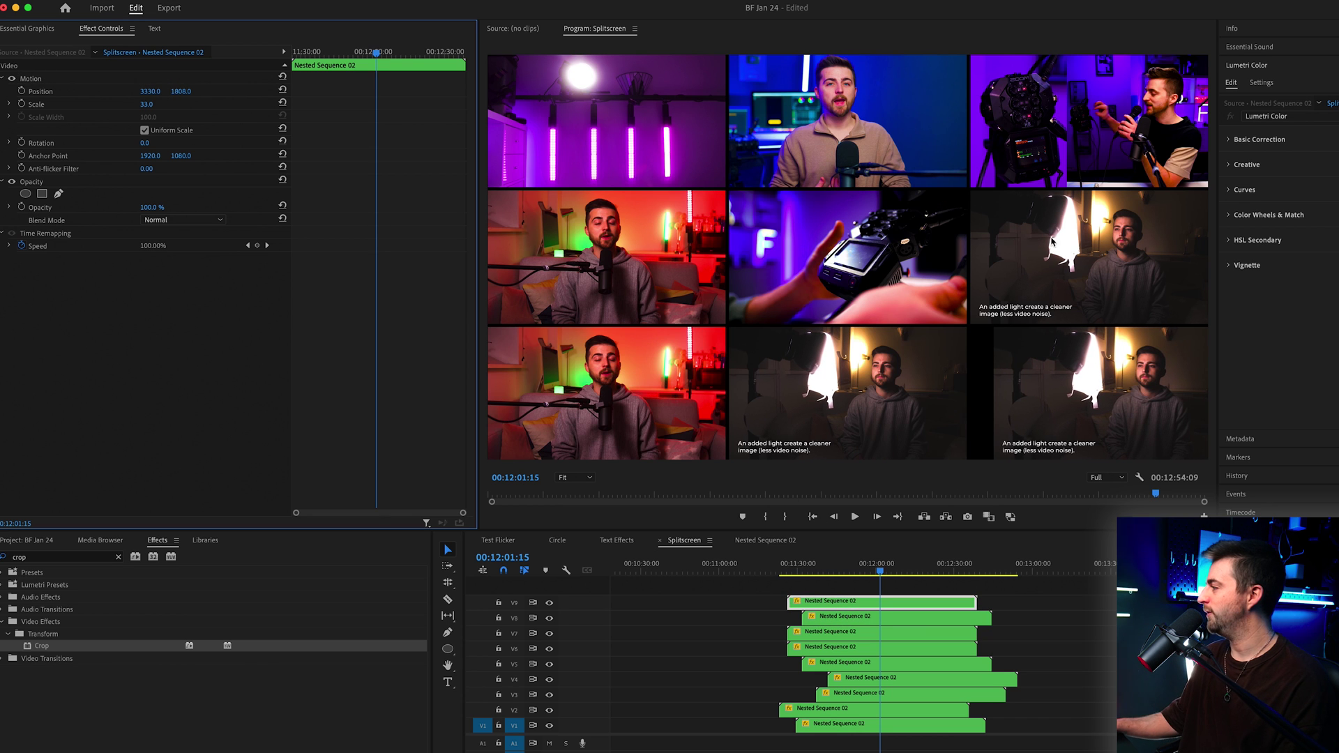
Set the V9 tile's Position X to 3206, matching V6, to fill the bottom-right cell
left_click(551, 649)
left_click(550, 650)
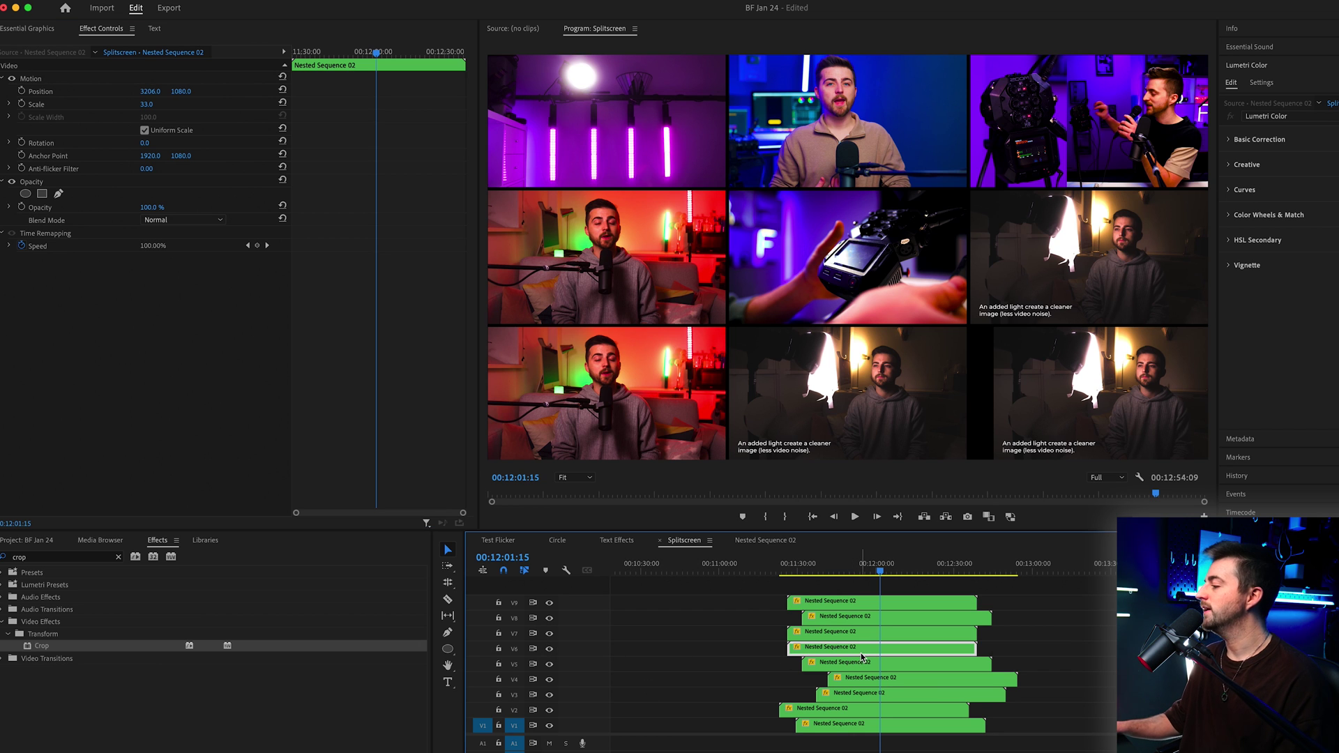
left_click(151, 91)
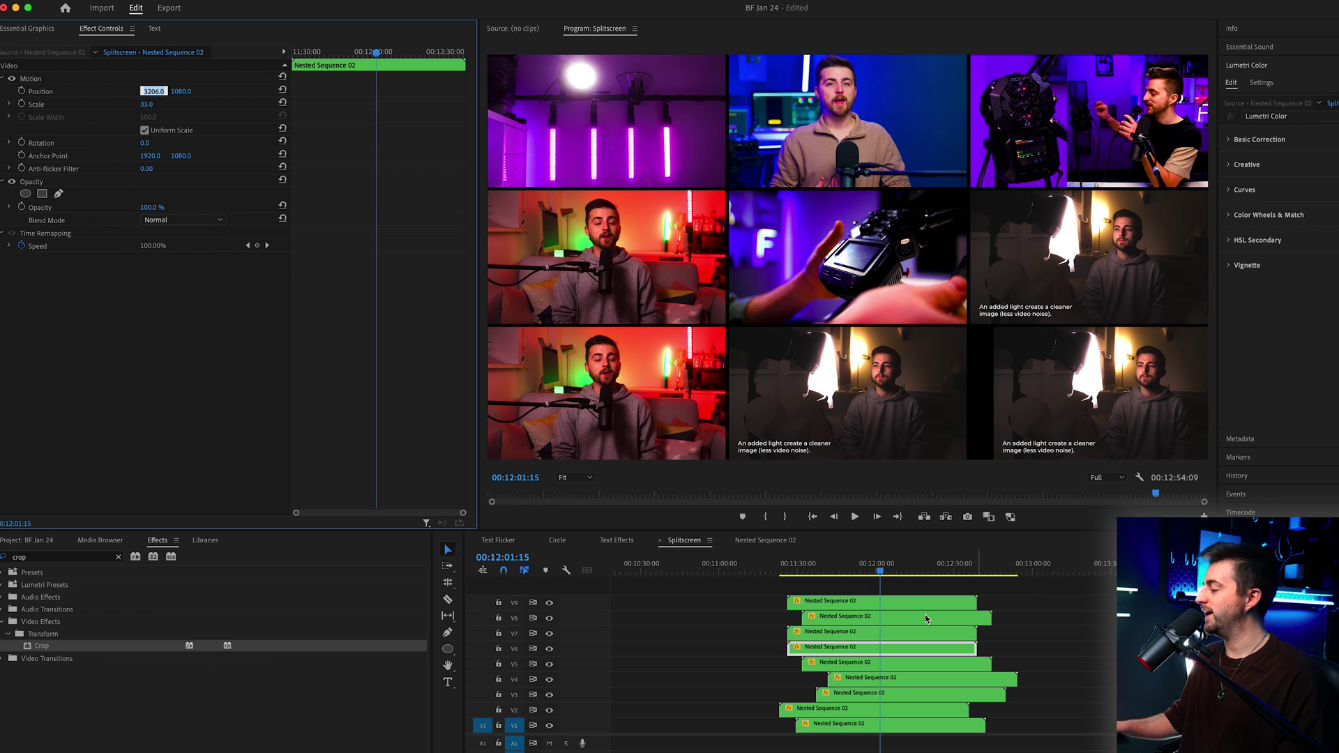
left_click(836, 604)
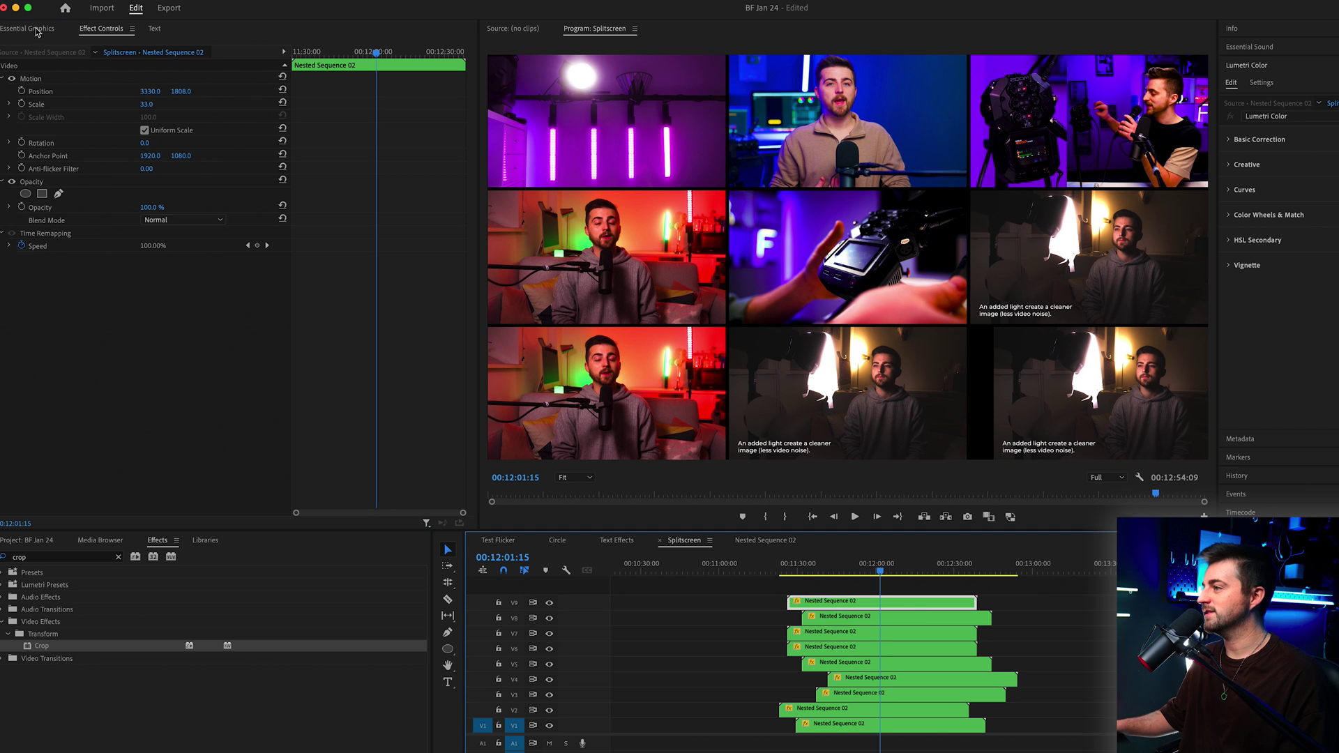
left_click_drag(147, 94, 145, 85)
left_click(146, 78)
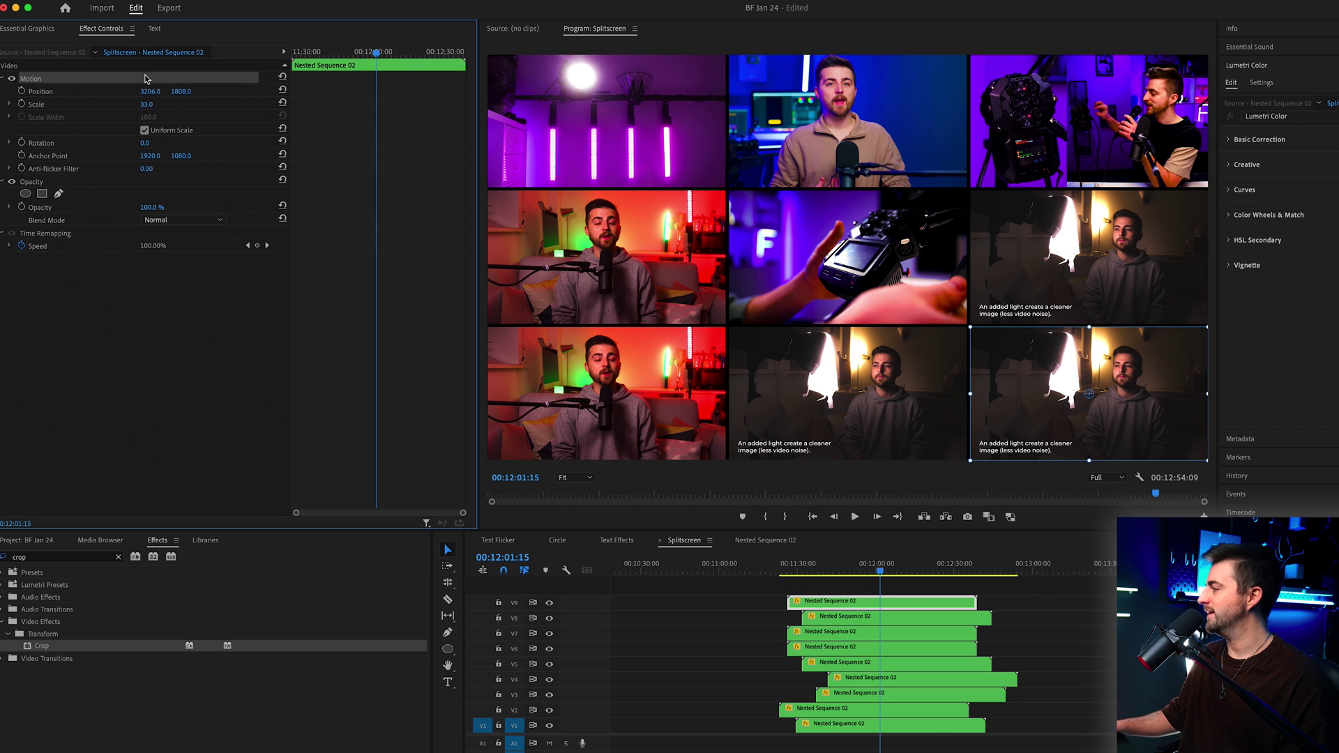
left_click(1083, 677)
left_click(783, 574)
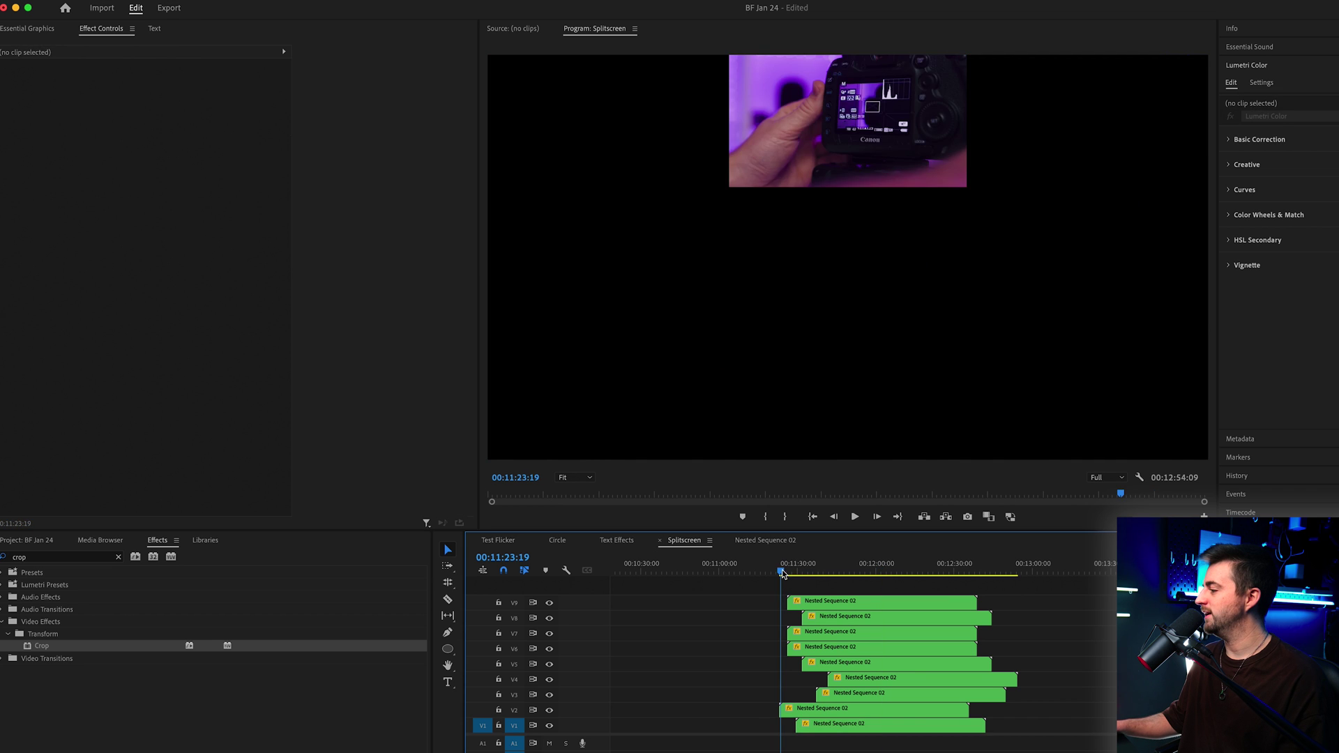
Play back the grid animation and scrub to 00:12:02:09 to review it
left_click(802, 573)
key("space")
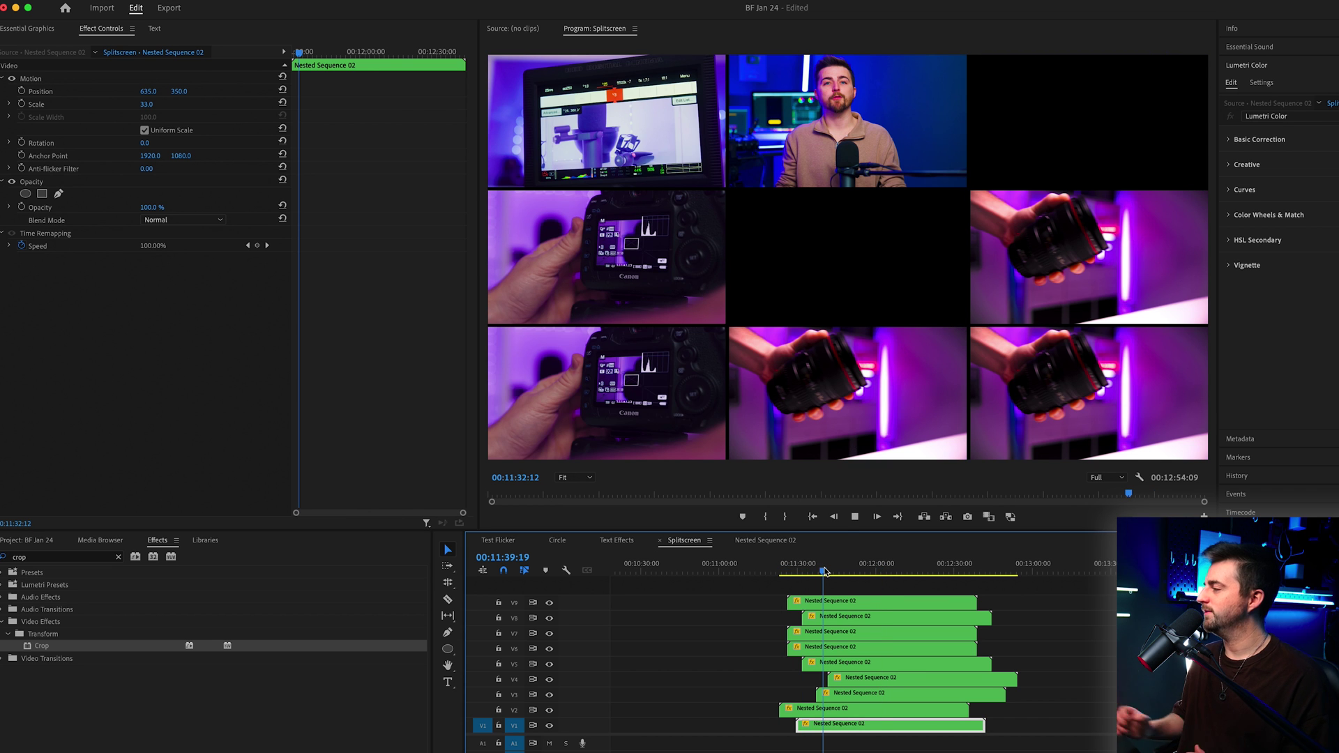
left_click_drag(825, 572, 882, 574)
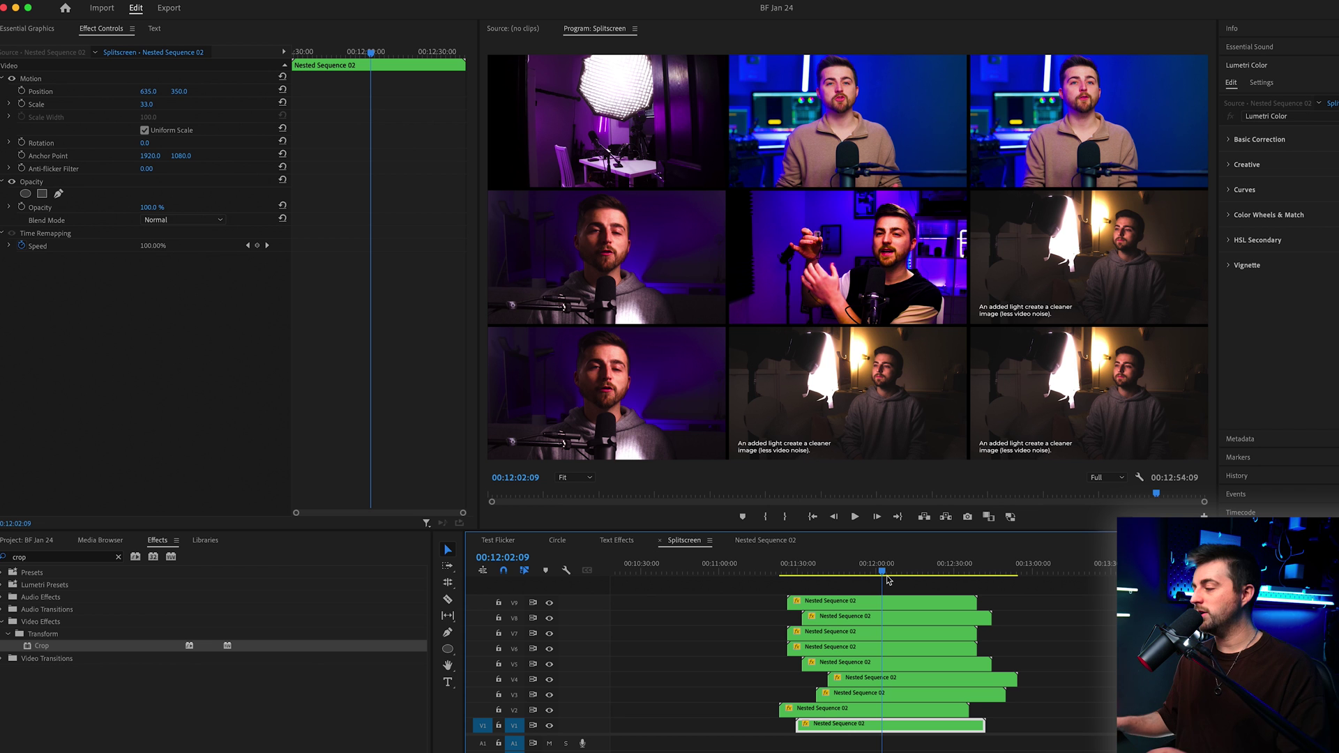
Cut all nine tracks at 00:11:43:13 and delete the pieces left of the cut
left_click(837, 574)
key("=")
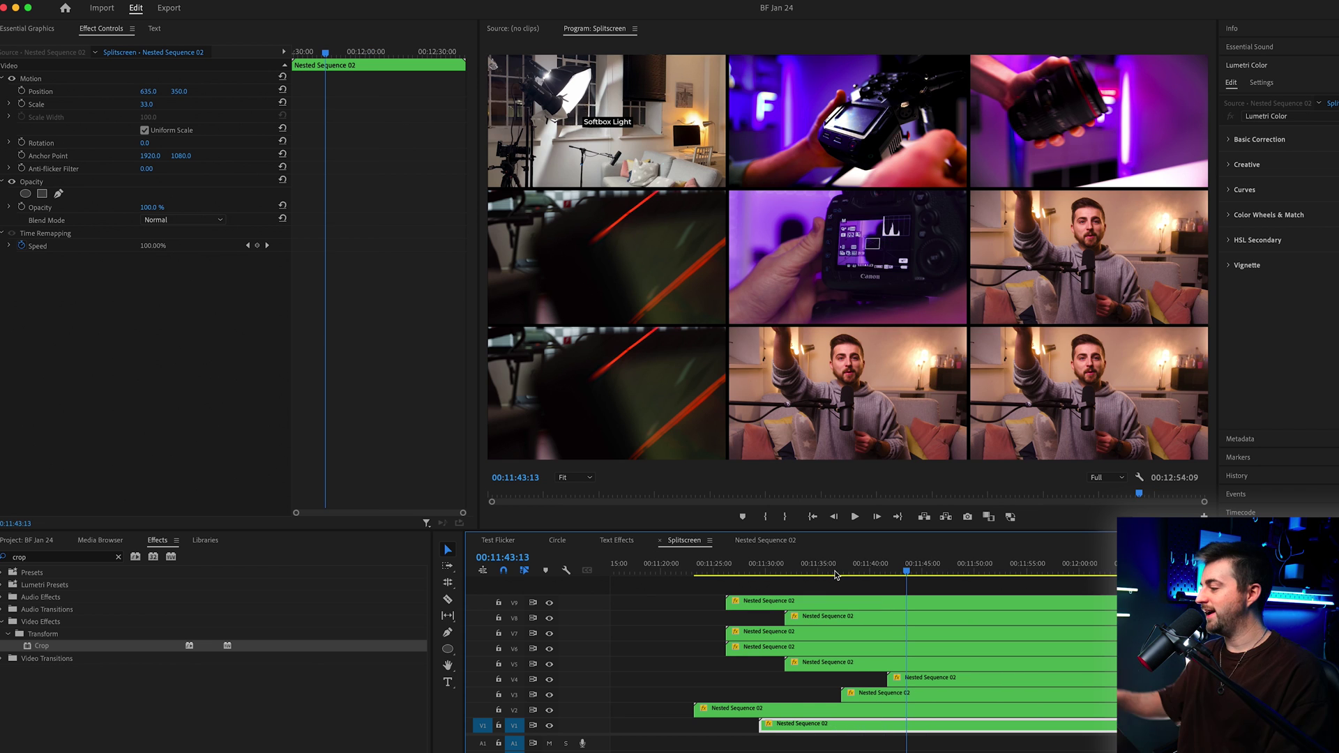
left_click(890, 694, "shift")
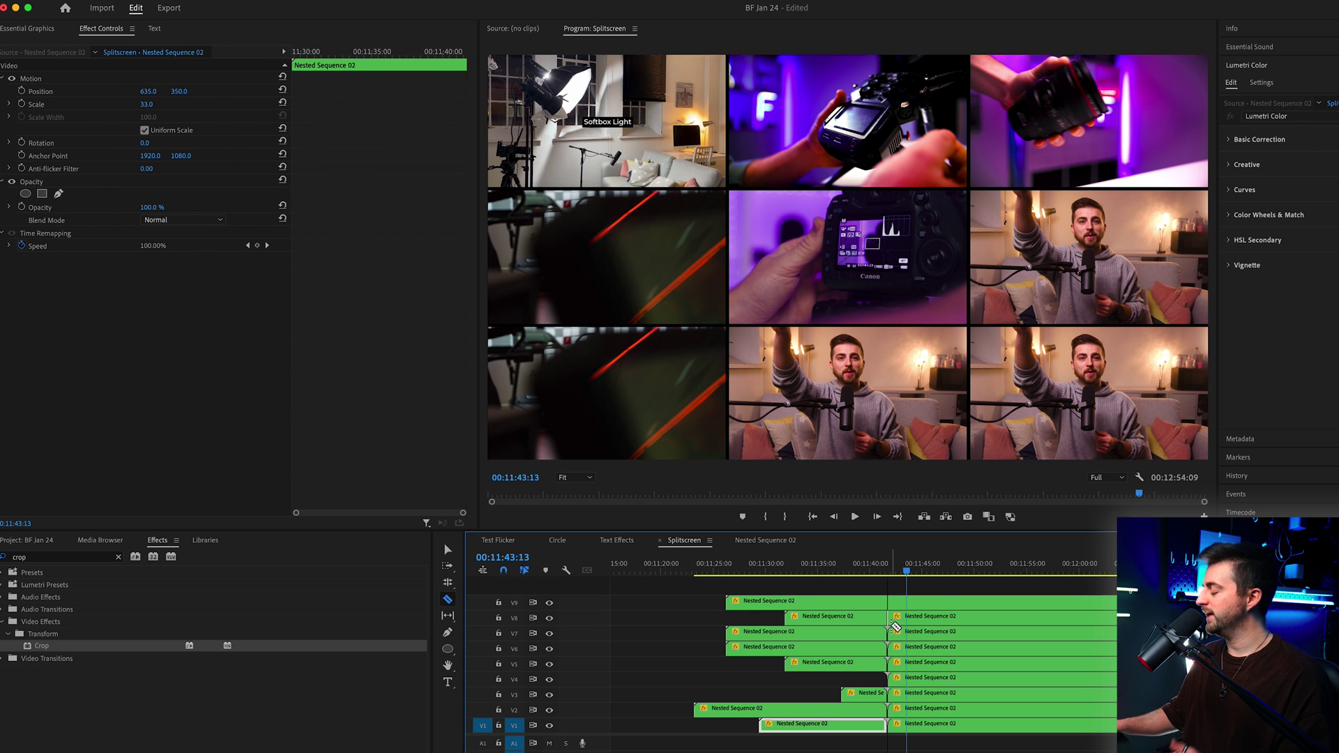
key("v")
left_click_drag(880, 589, 698, 731)
key("Delete")
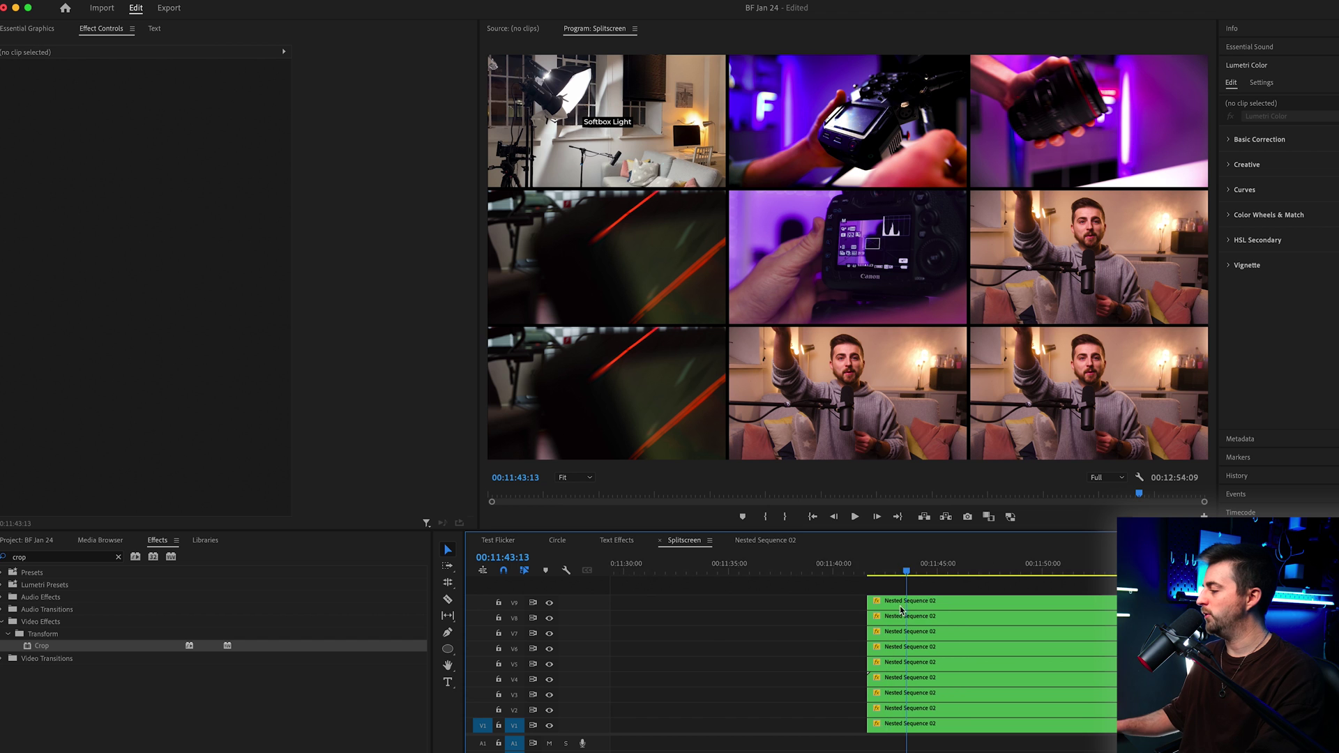
From the clips' new start, step ahead two frames at a time and cut the V4 clip
key("=")
left_click(753, 570)
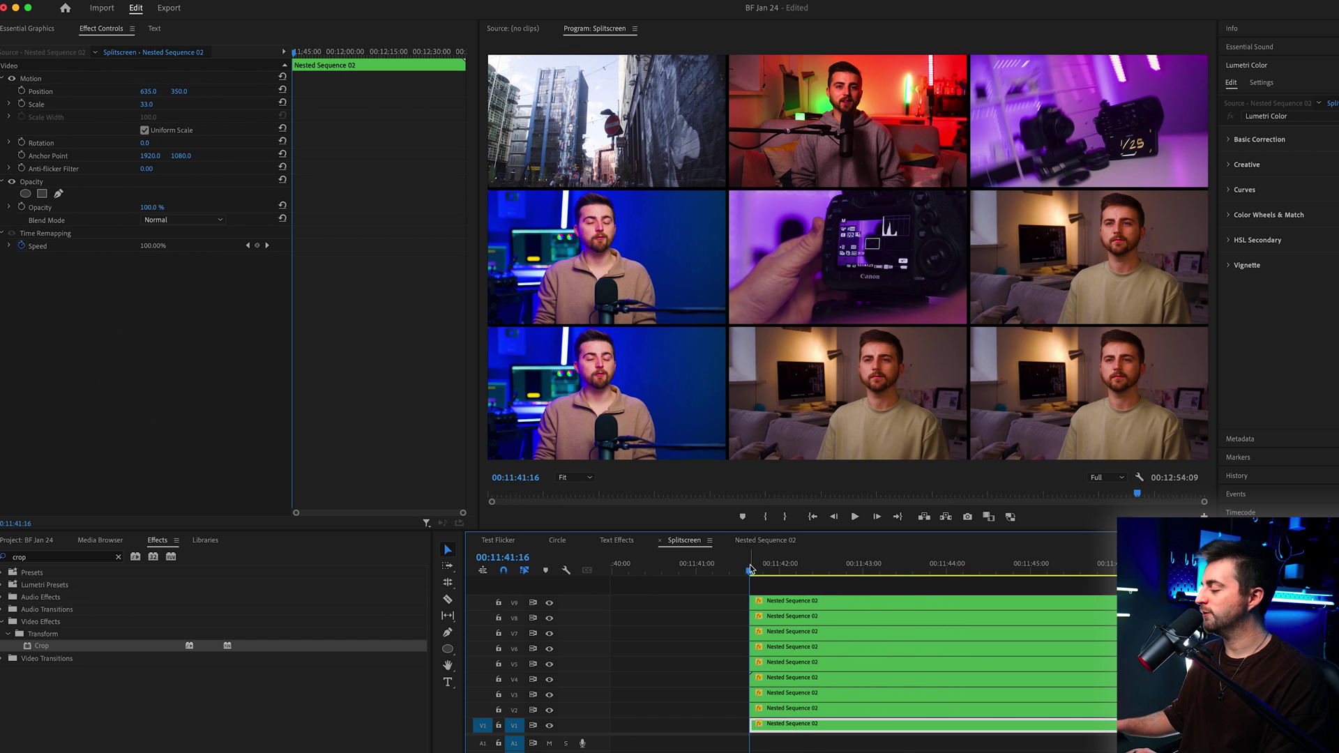
key("space")
key("=")
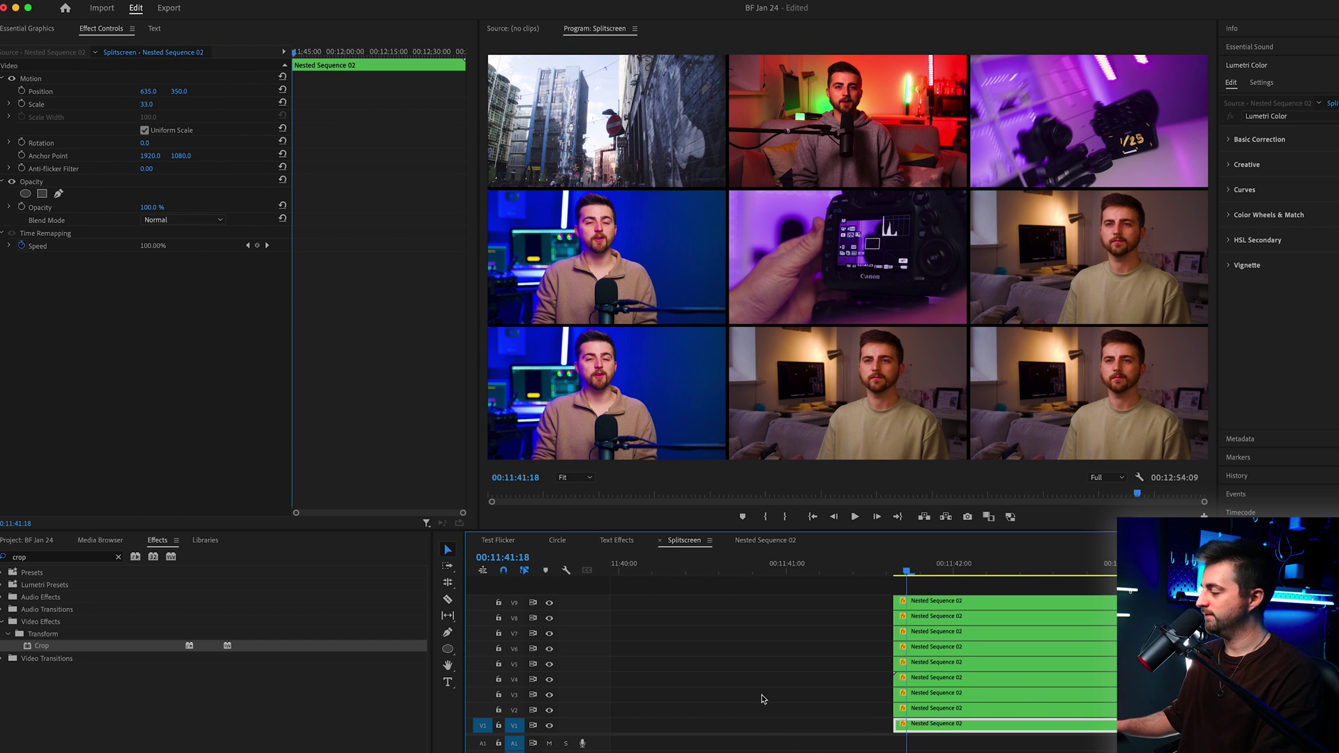
key("Right")
key("Right")
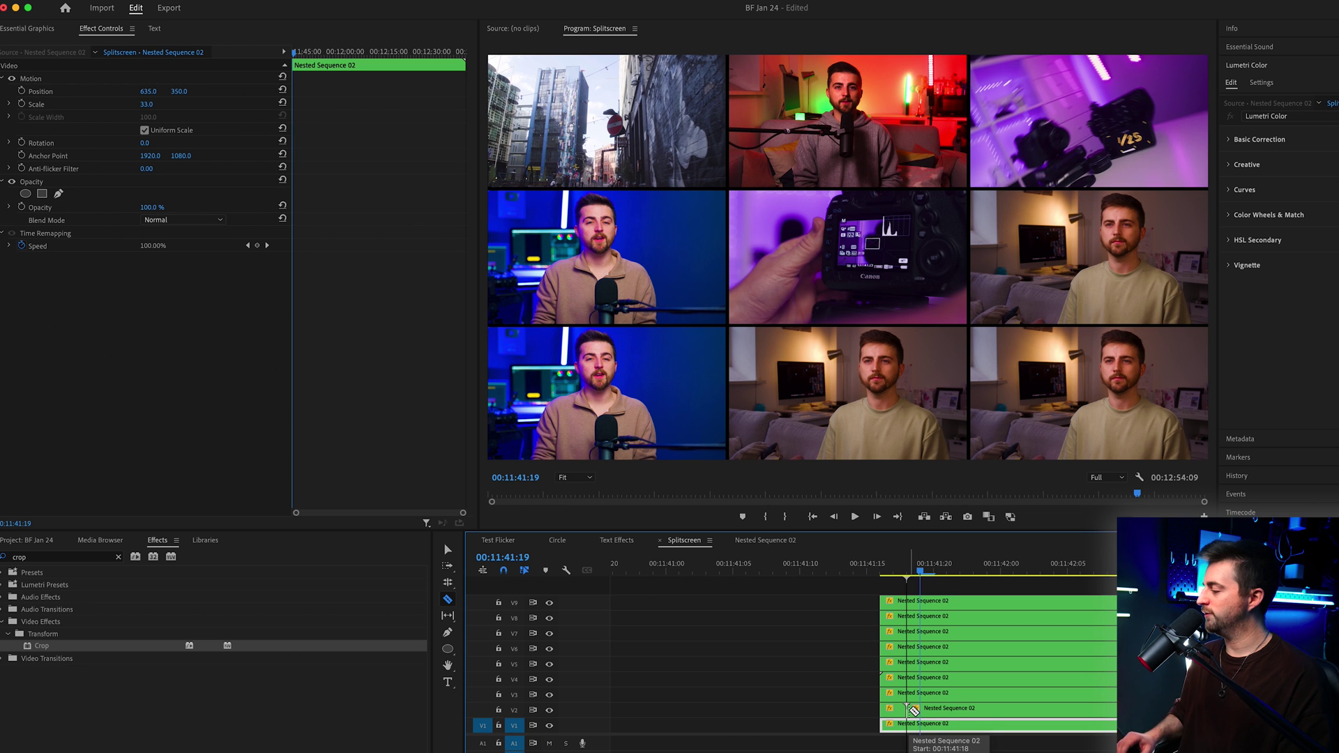
key("Right")
key("Right")
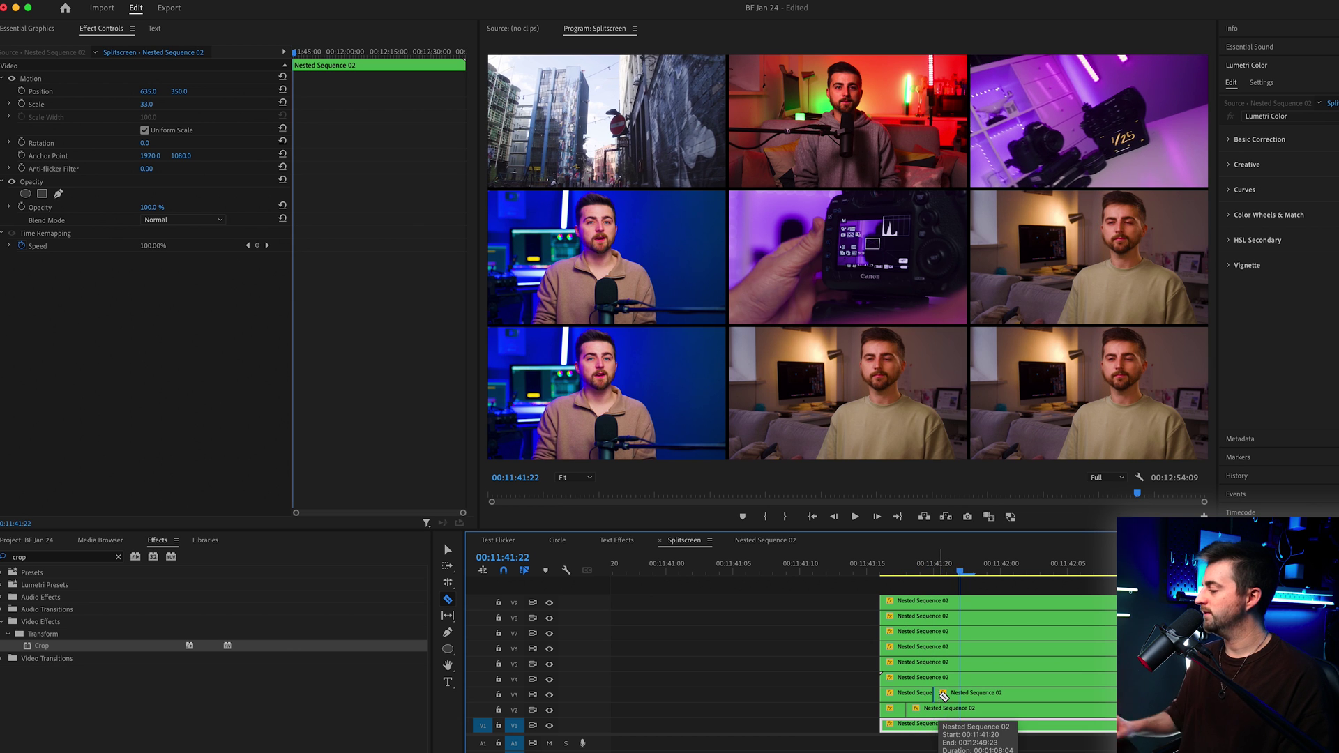
left_click(962, 678)
Cut V5, V6, V7 and V9, each two frames later than the track below
scroll(1002, 679, "right", 2)
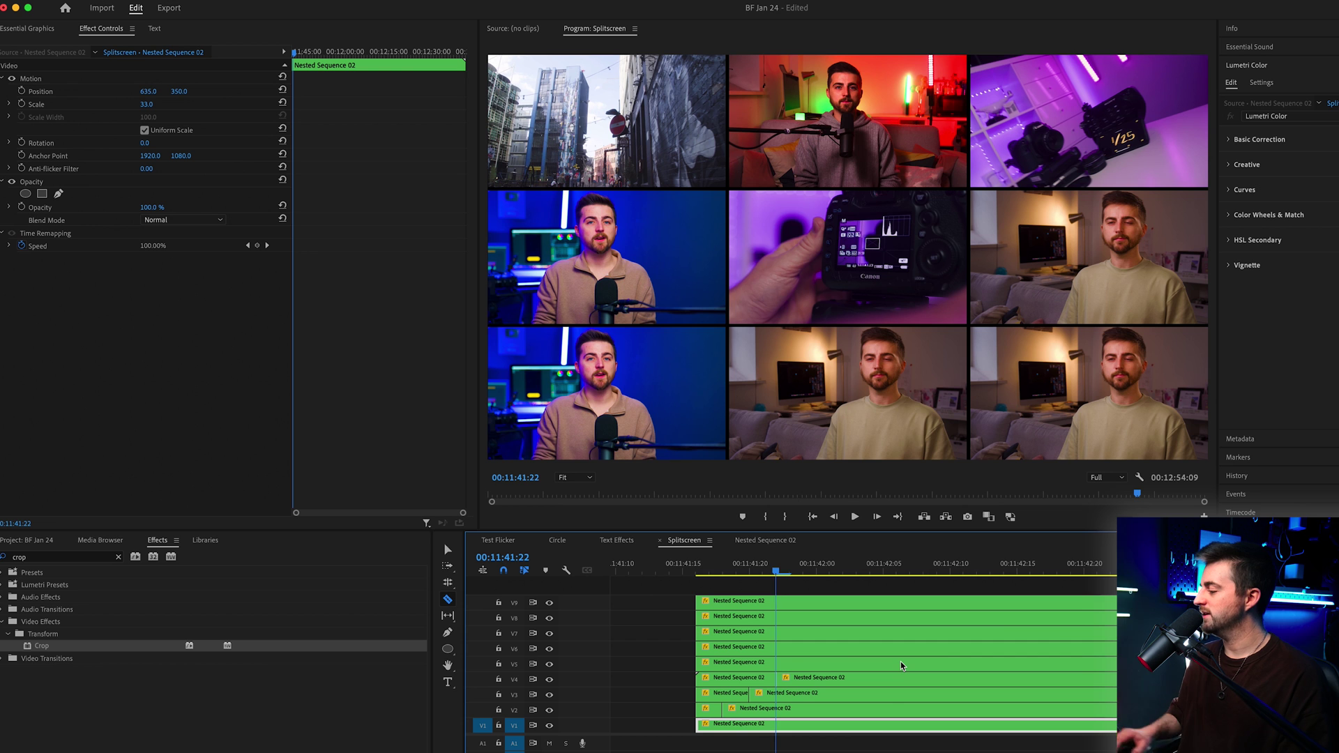
key("Right")
key("Right")
left_click(804, 663)
key("Right")
key("Right")
left_click(830, 648)
key("Right")
key("Right")
left_click(857, 633)
key("Right")
key("Right")
key("Right")
key("Right")
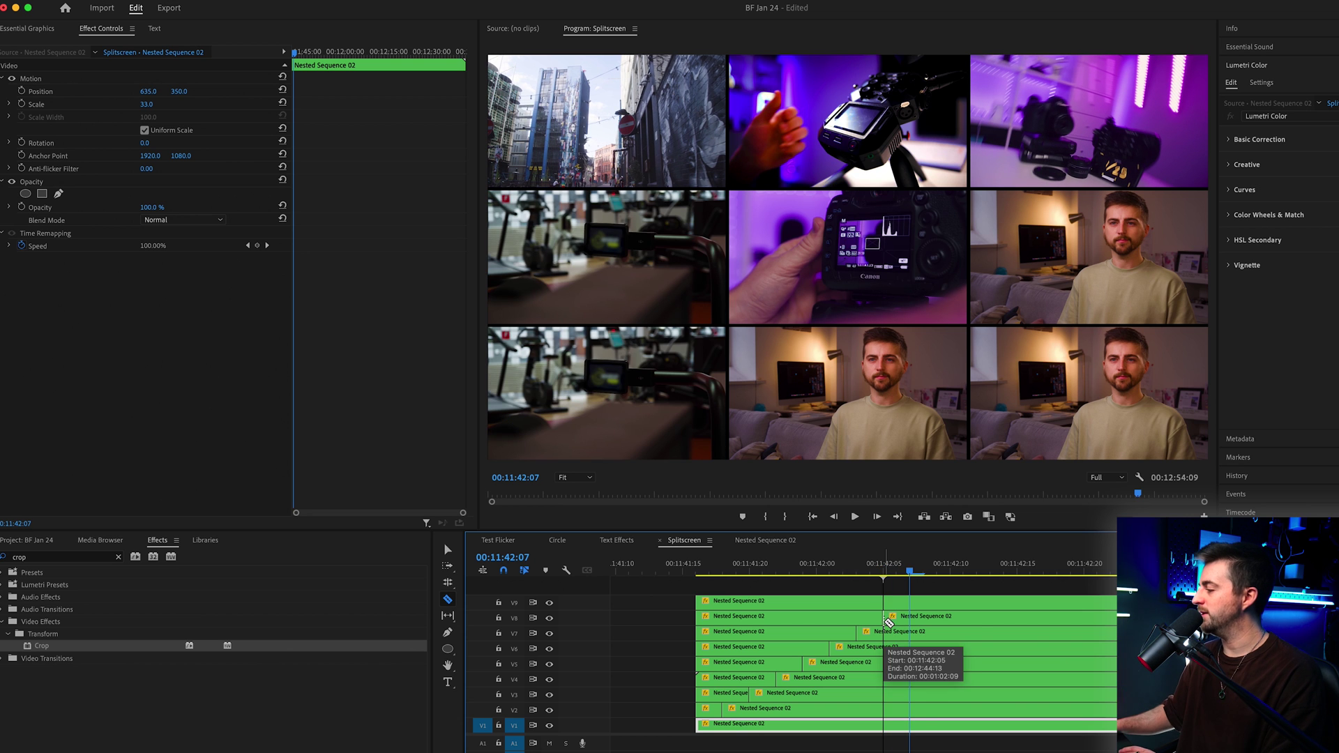
left_click(911, 601)
Delete the leftover left pieces on V2–V9 and play the staircase from the start
key("v")
left_click_drag(710, 590, 705, 709)
key("Delete")
left_click(668, 570)
key("space")
key("space")
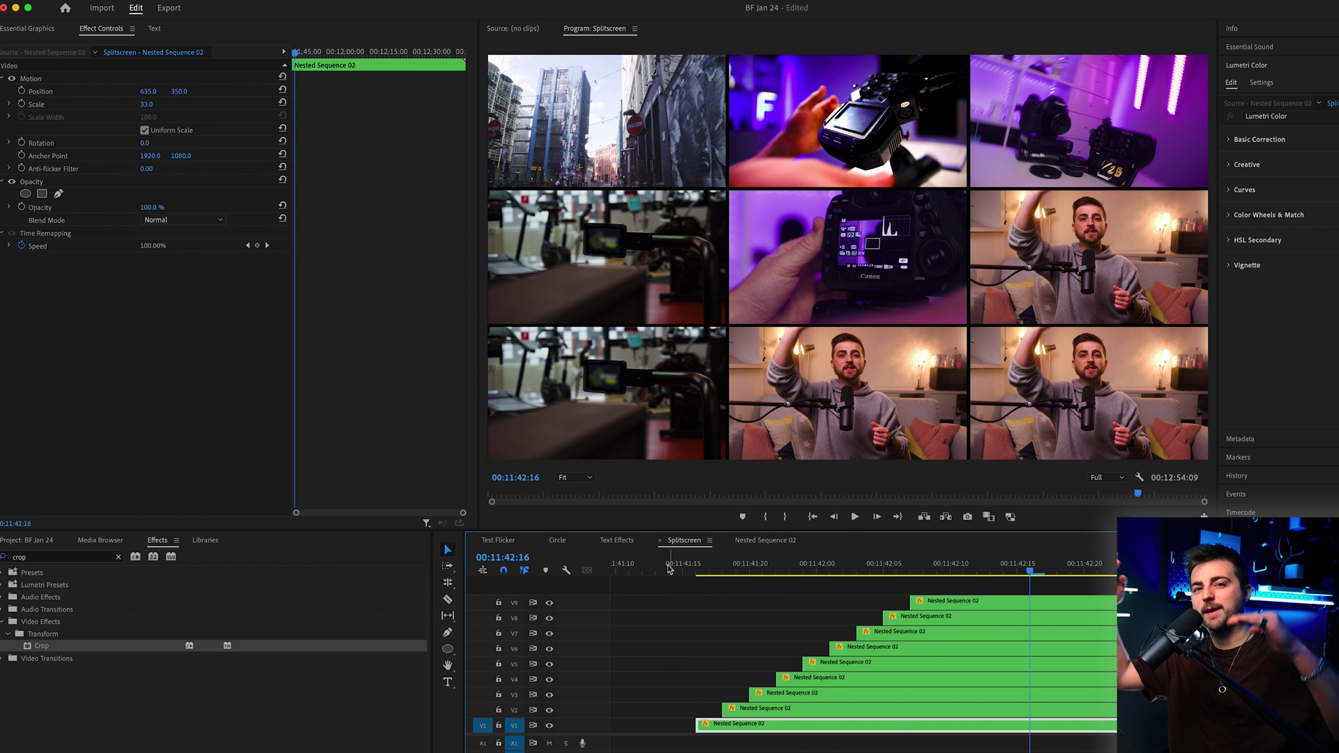